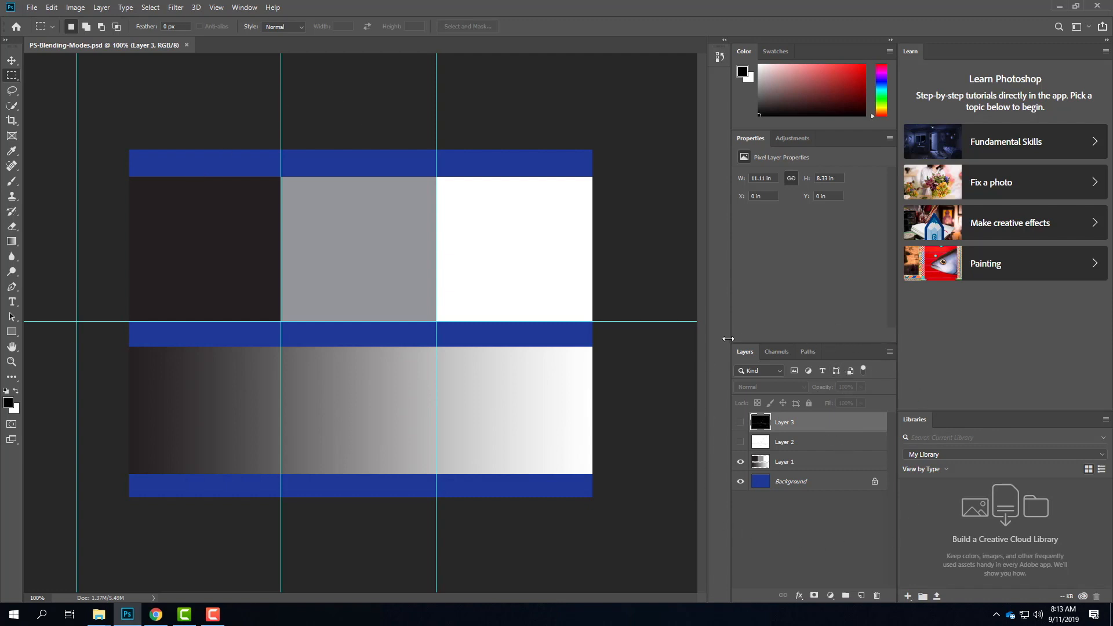
# Step: Switch the workspace to Photography
pyautogui.click(1090, 26)
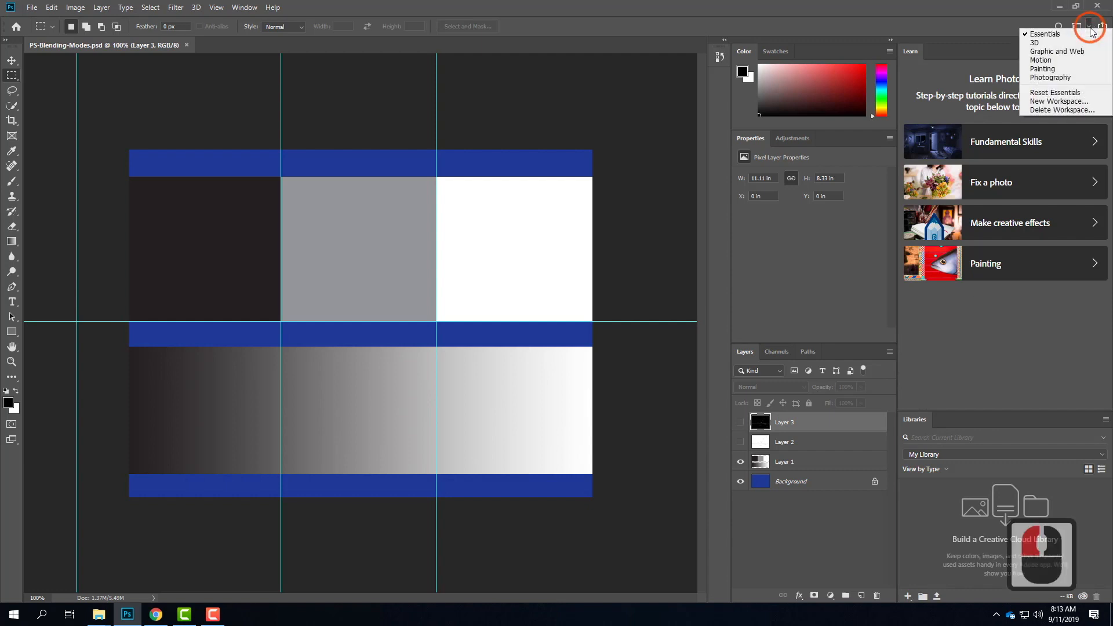
pyautogui.click(1077, 79)
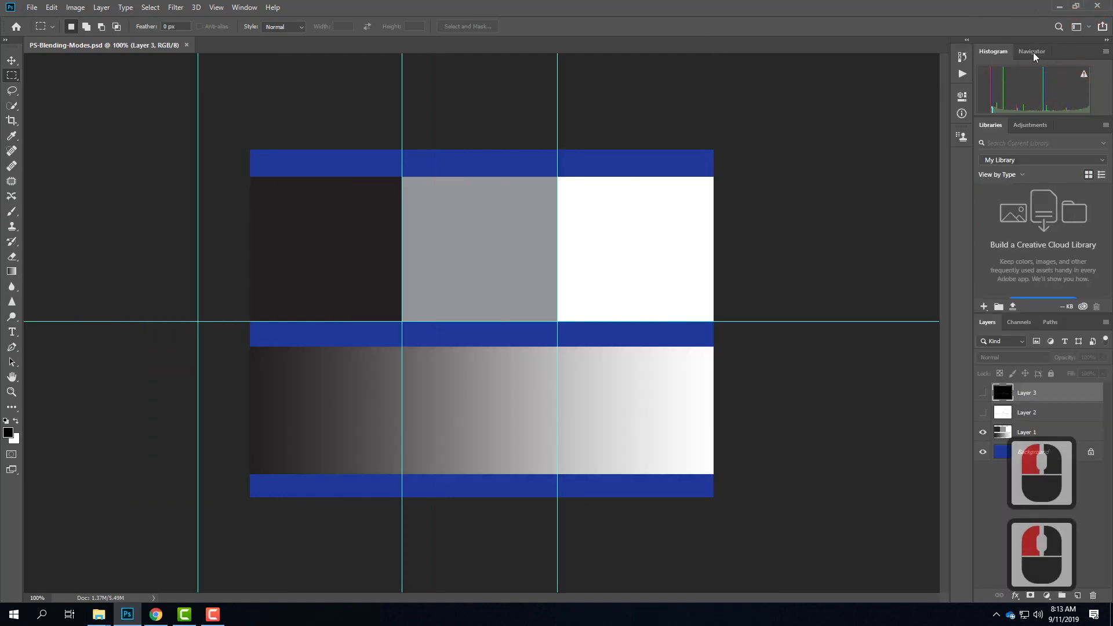
pyautogui.click(1089, 29)
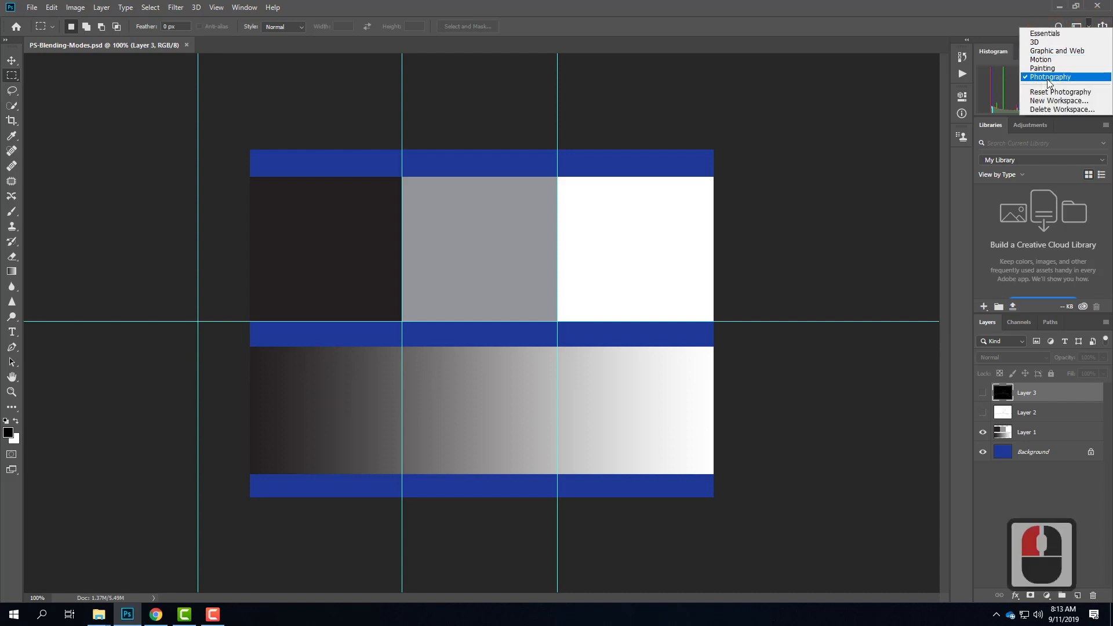
pyautogui.click(1024, 26)
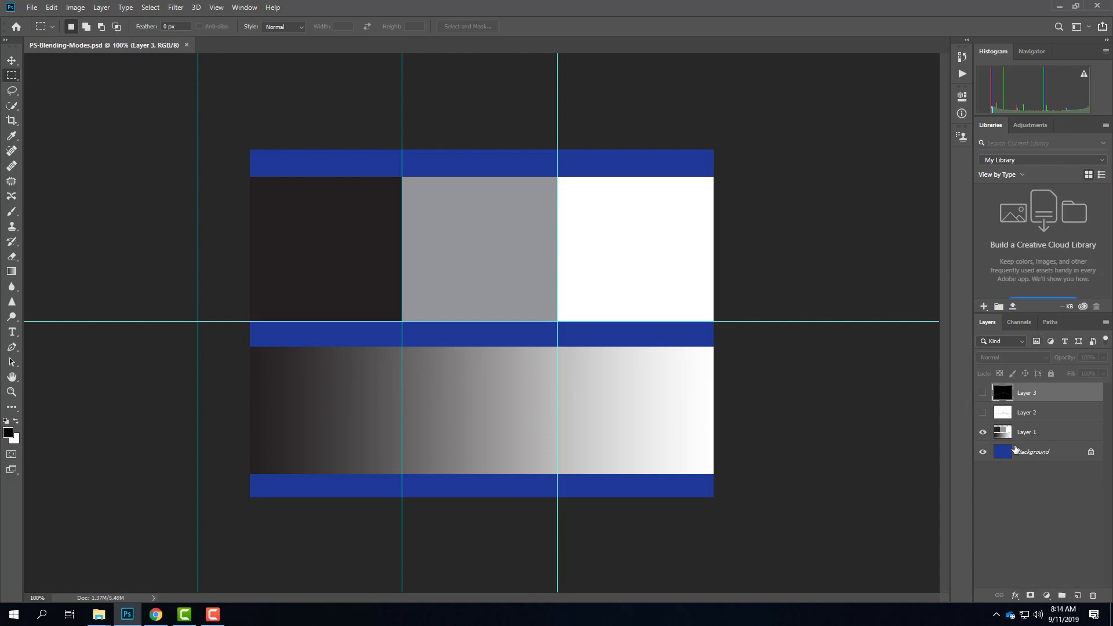
# Step: Toggle the visibility of Layer 1 and the Background to examine each on its own, leaving both shown
pyautogui.click(983, 432)
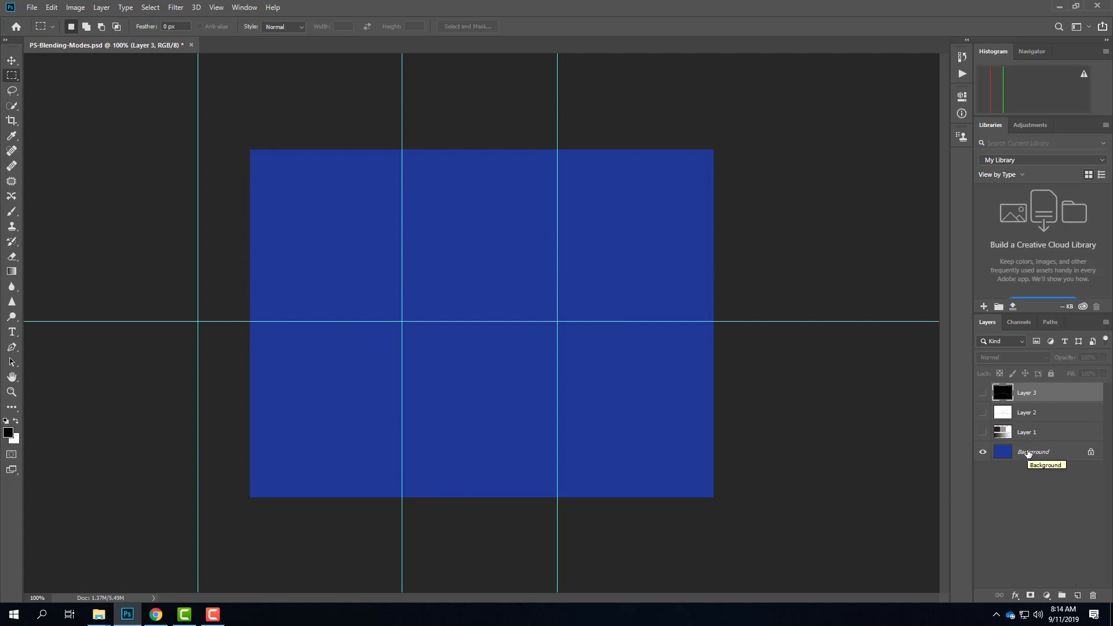
pyautogui.click(982, 452)
pyautogui.click(983, 434)
pyautogui.click(396, 264)
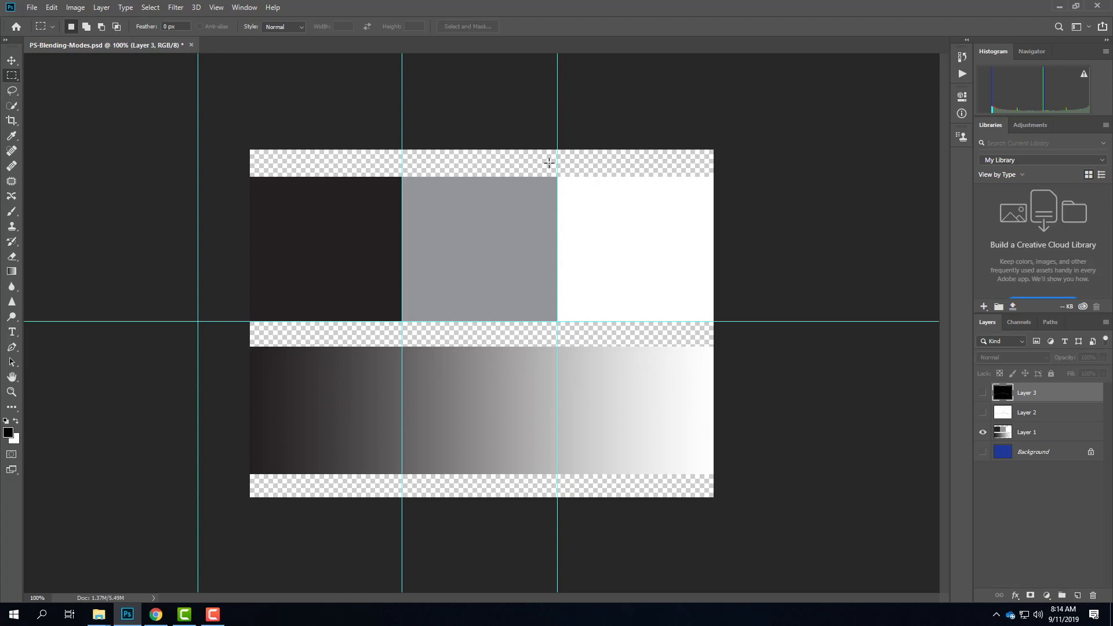
pyautogui.click(982, 451)
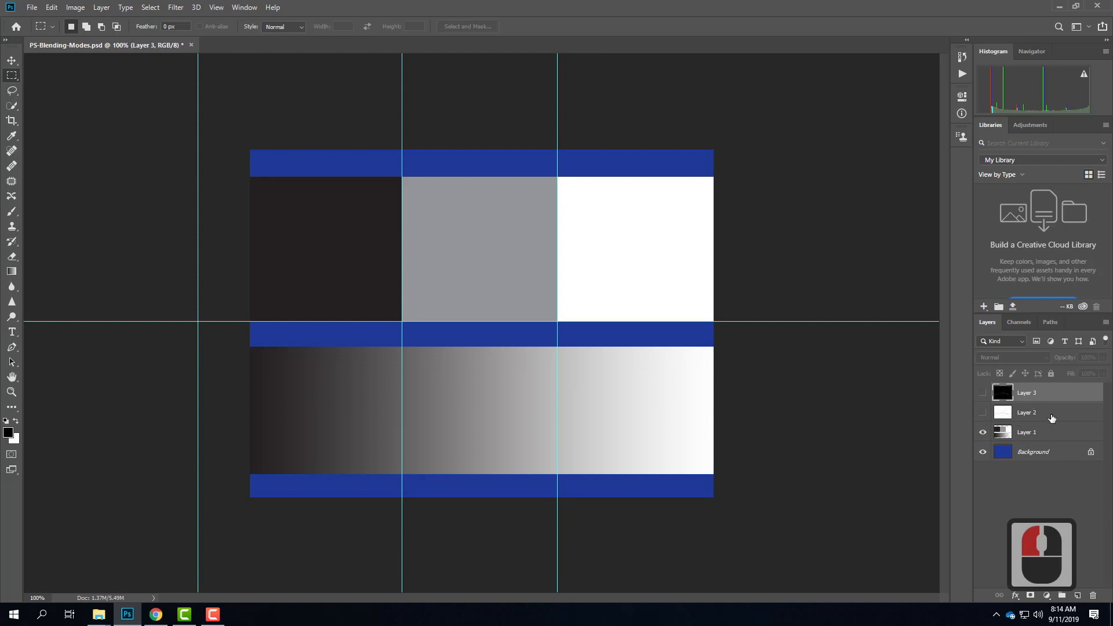
# Step: Show Layer 2 and Layer 3 to examine their content, and hide both again
pyautogui.click(982, 412)
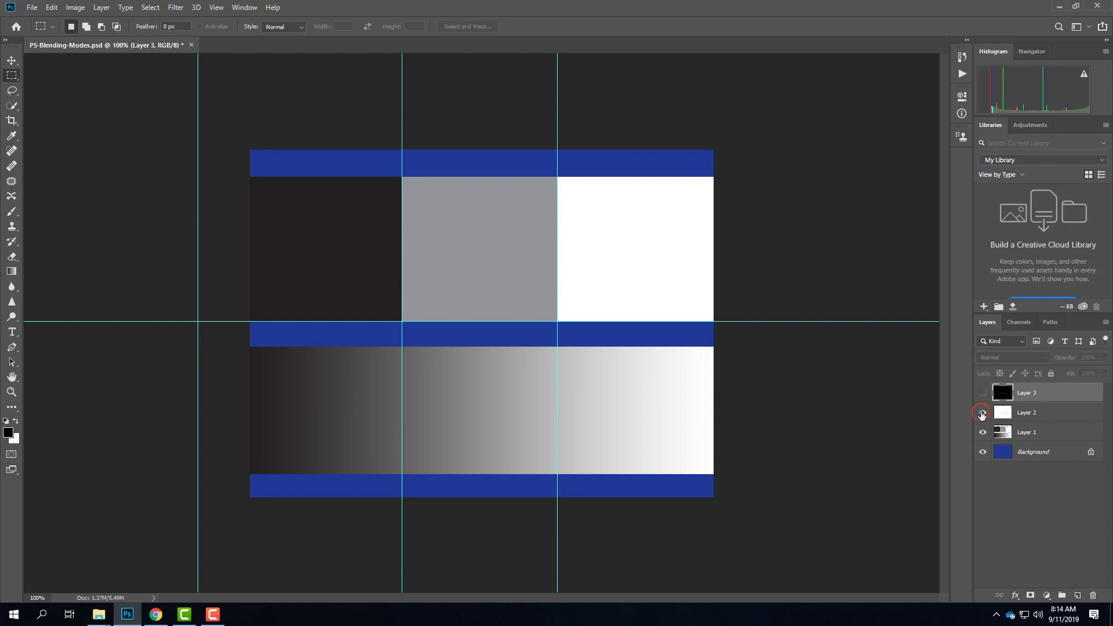
pyautogui.click(982, 393)
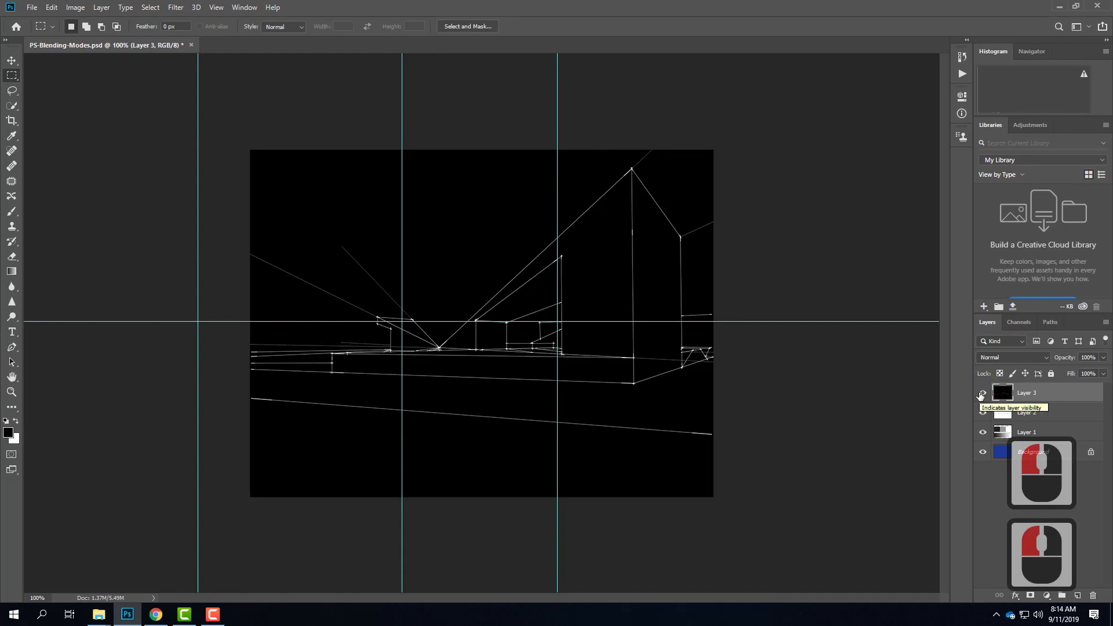
pyautogui.click(982, 393)
pyautogui.click(982, 412)
pyautogui.click(592, 335)
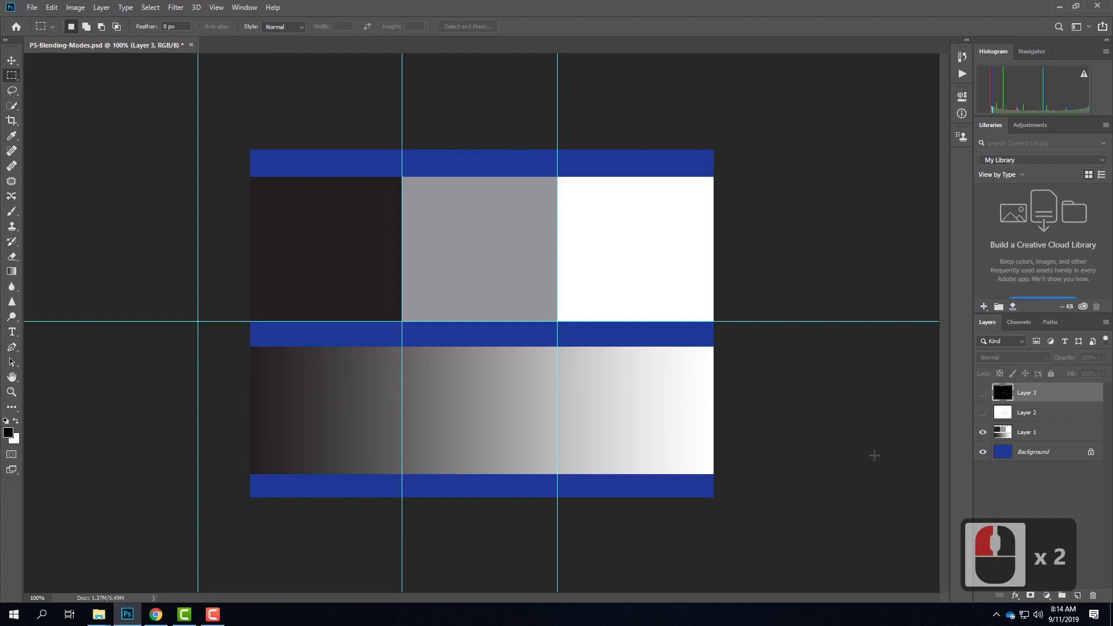
# Step: Try the Multiply and Screen blending modes on Layer 1, and leave it set to Overlay
pyautogui.click(1054, 430)
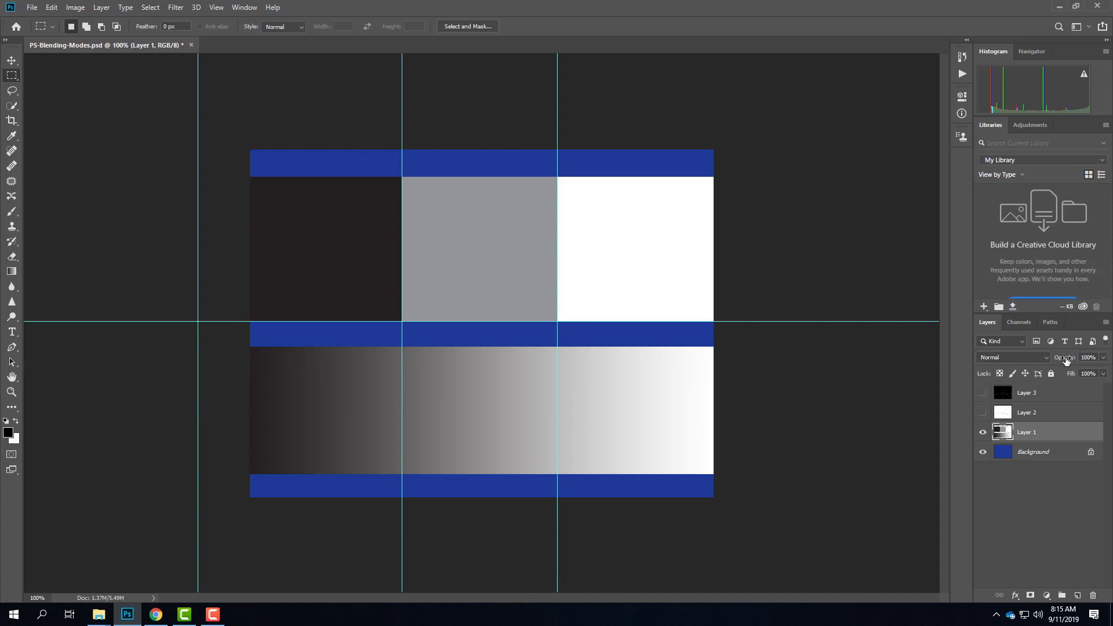
pyautogui.click(1045, 357)
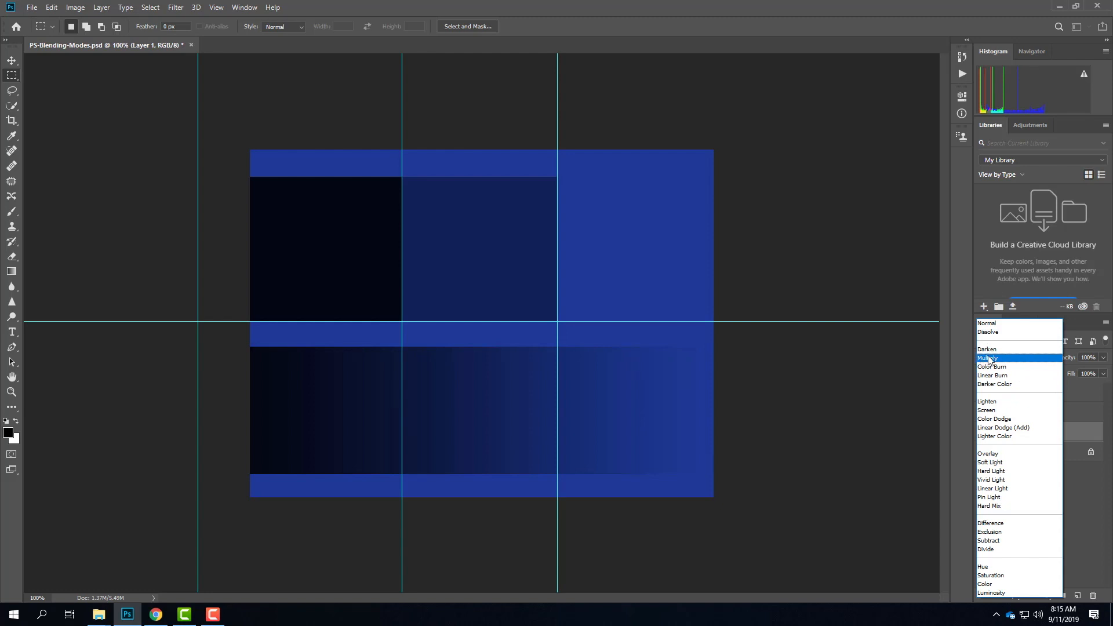
pyautogui.click(989, 359)
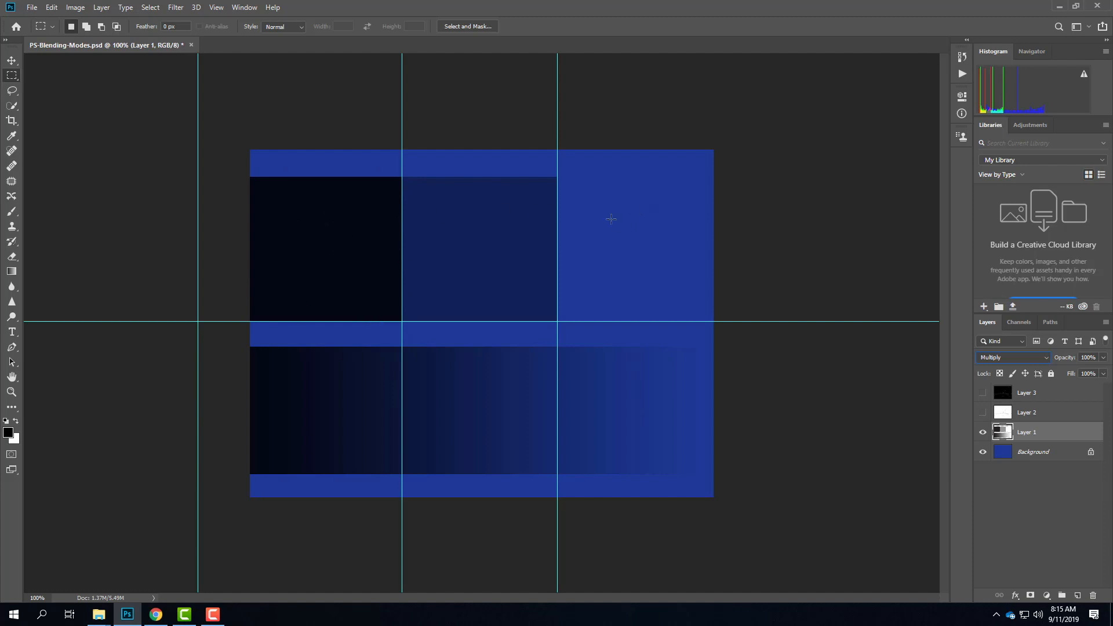
pyautogui.click(1010, 359)
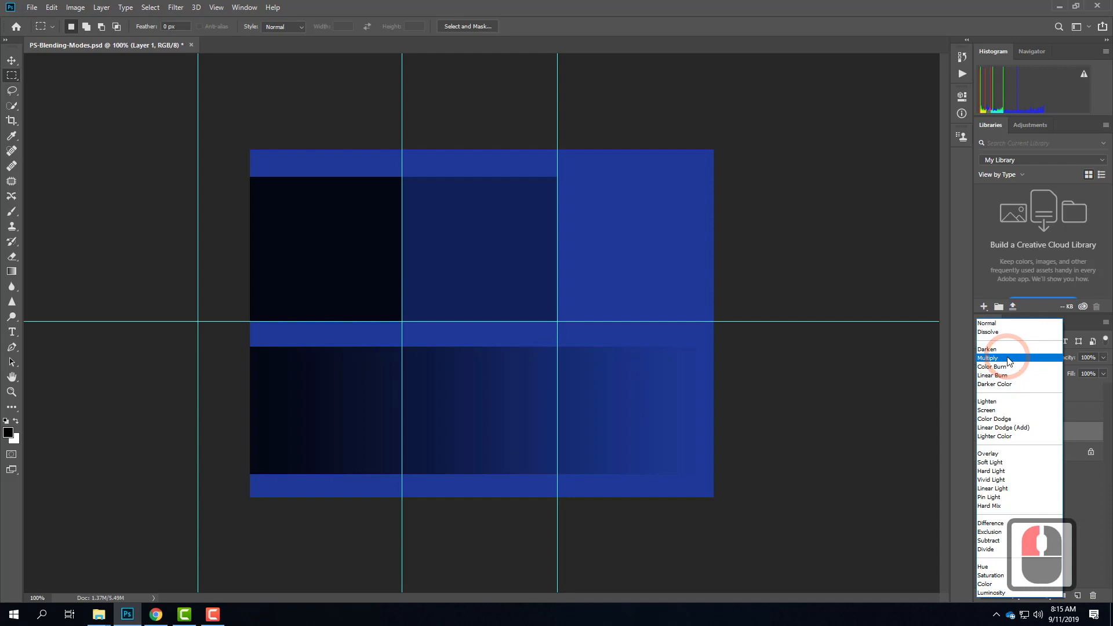
pyautogui.click(1006, 410)
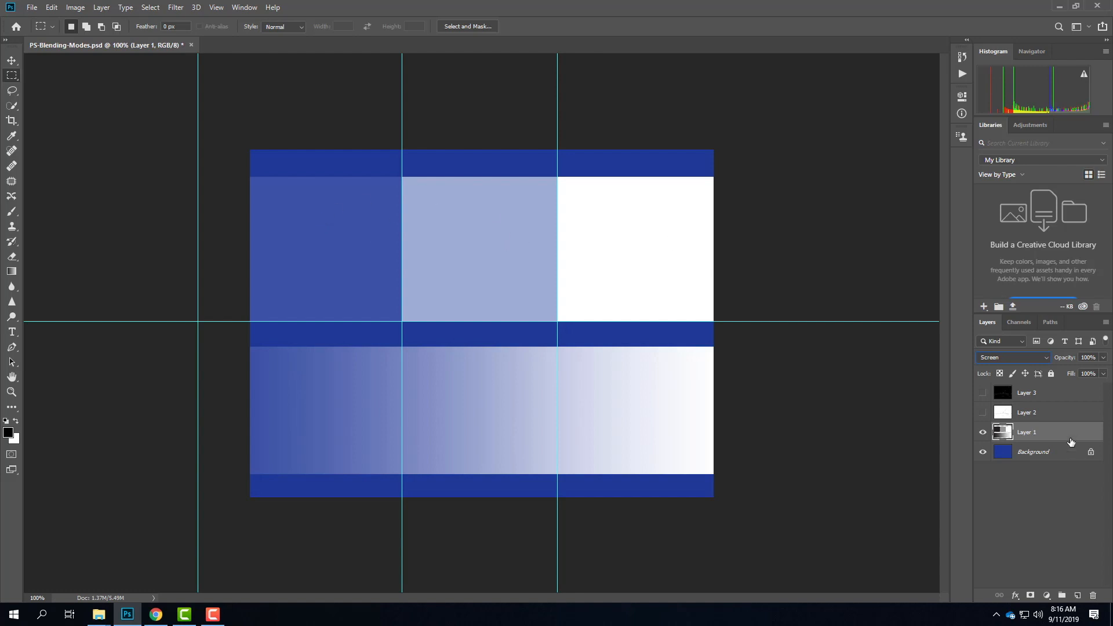
pyautogui.moveTo(990, 359); pyautogui.dragTo(1001, 458)
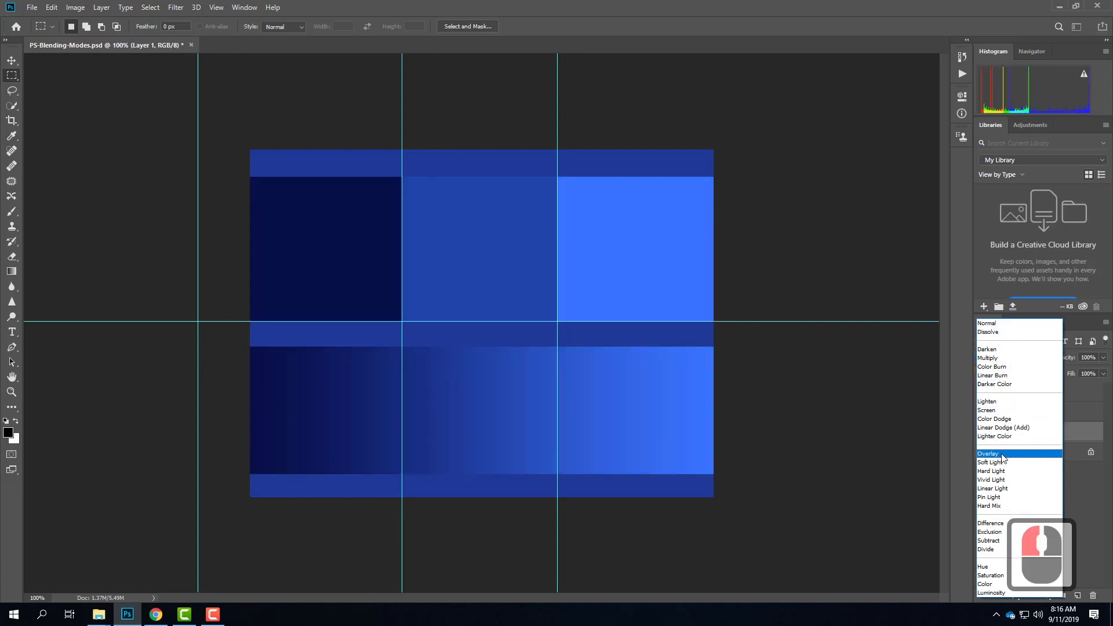
pyautogui.moveTo(1002, 458); pyautogui.dragTo(1002, 458)
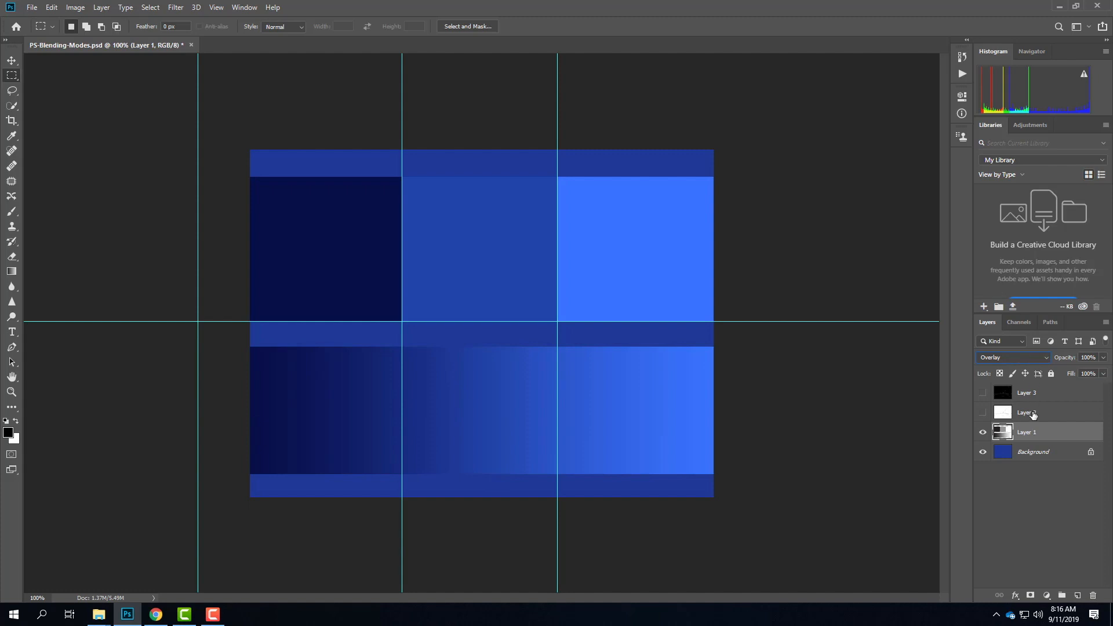
# Step: Show Layer 2 in place of Layer 1, and set its blending mode to Multiply after previewing Screen
pyautogui.click(982, 432)
pyautogui.click(984, 412)
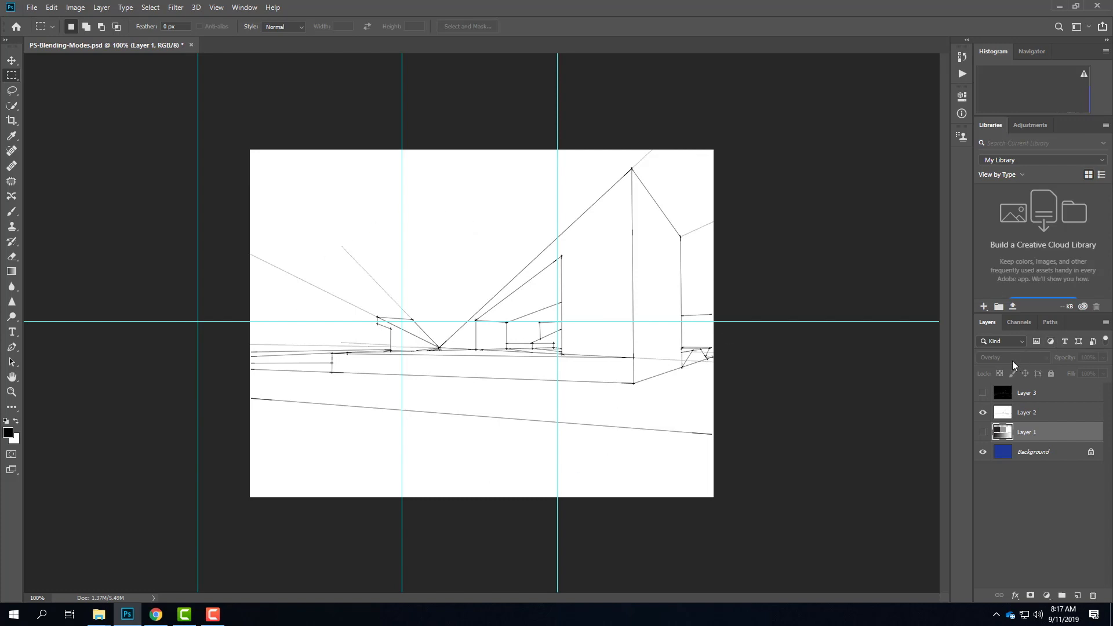
pyautogui.click(1052, 415)
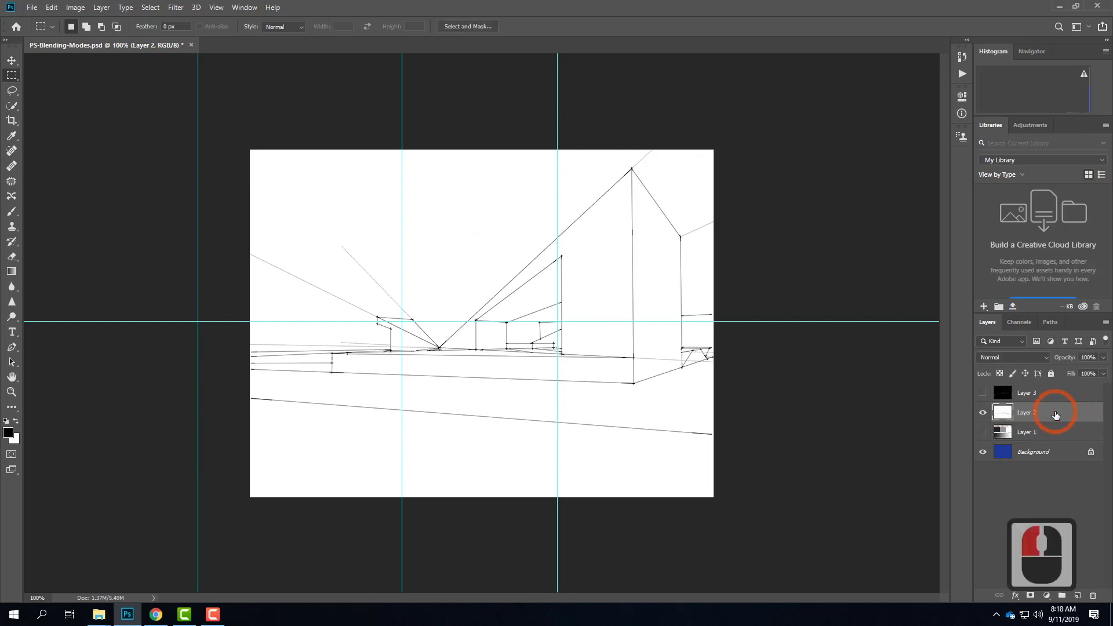
pyautogui.click(986, 358)
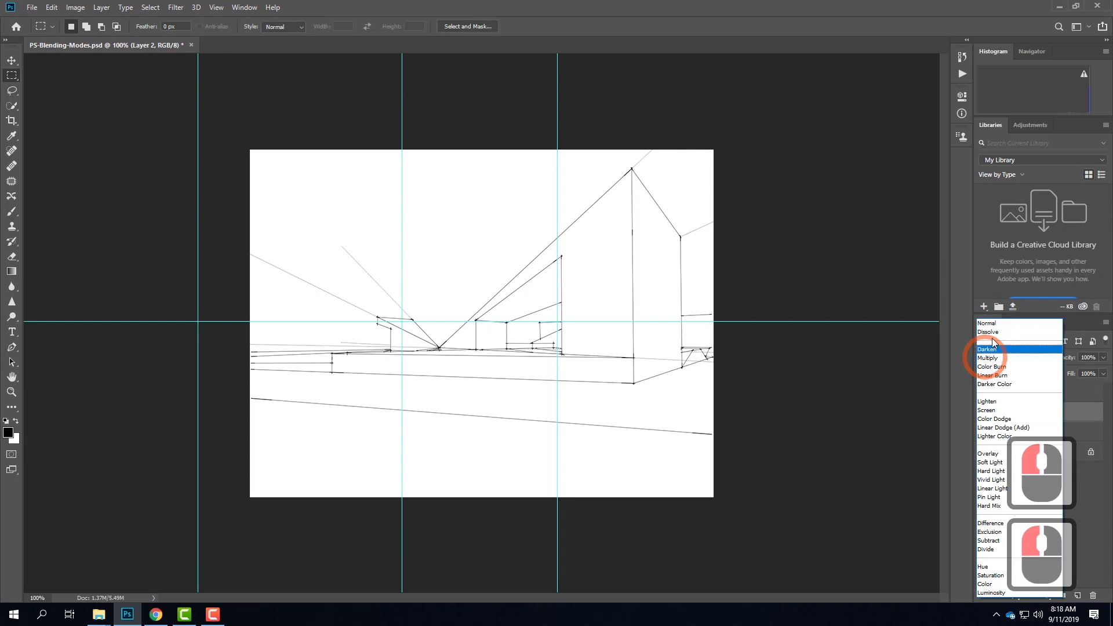
pyautogui.click(1002, 358)
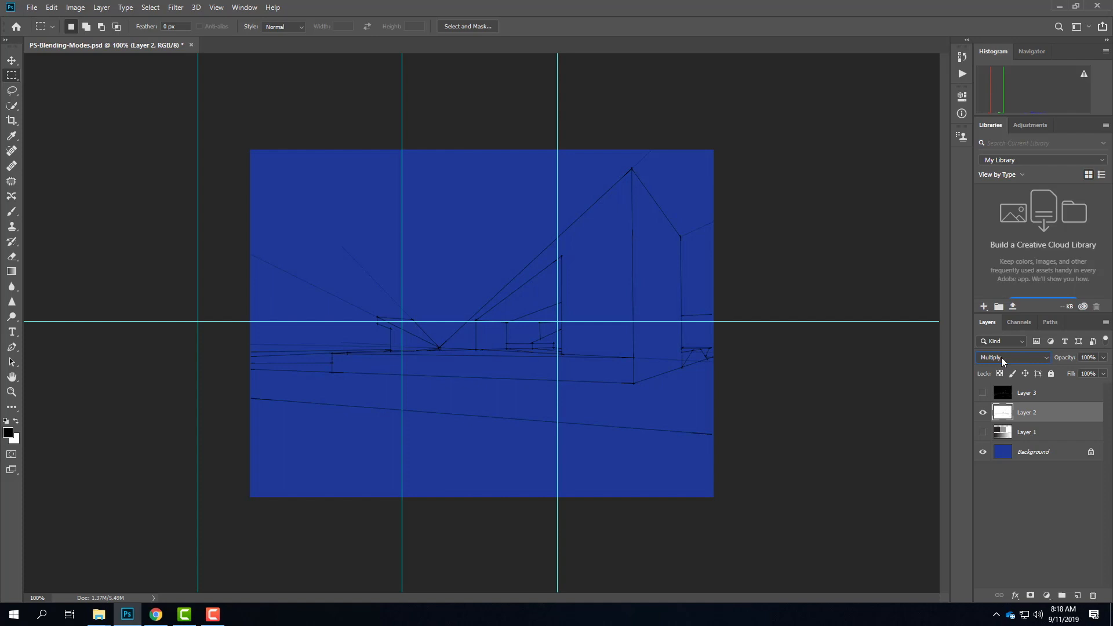
pyautogui.click(1001, 357)
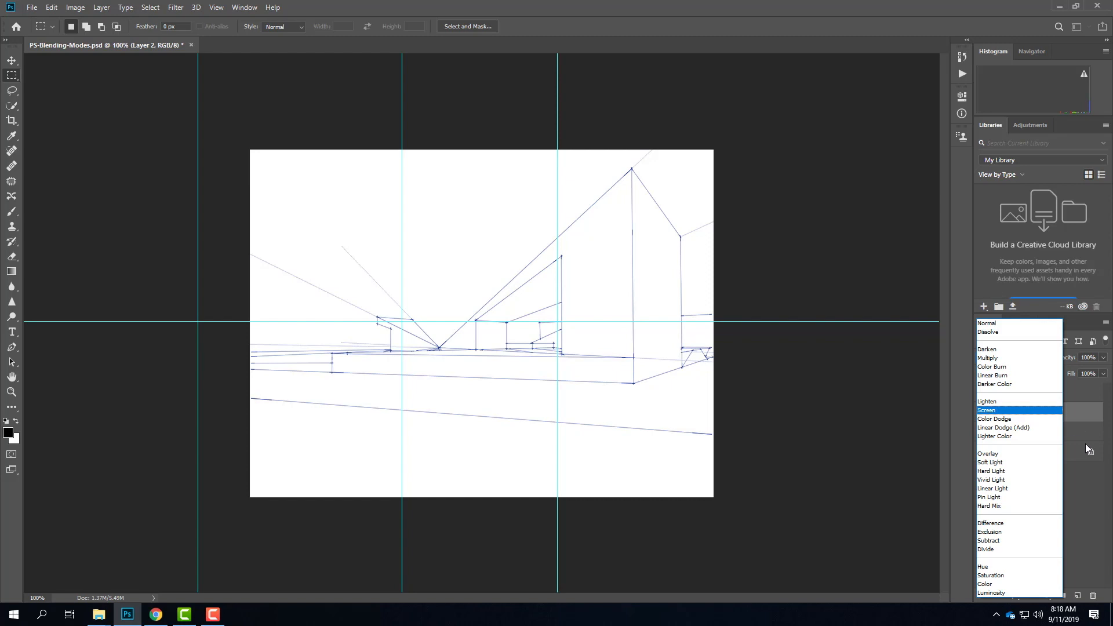
pyautogui.click(1096, 523)
# Step: Show Layer 3 in place of Layer 2, and preview the Screen blending mode on it without applying it
pyautogui.click(984, 413)
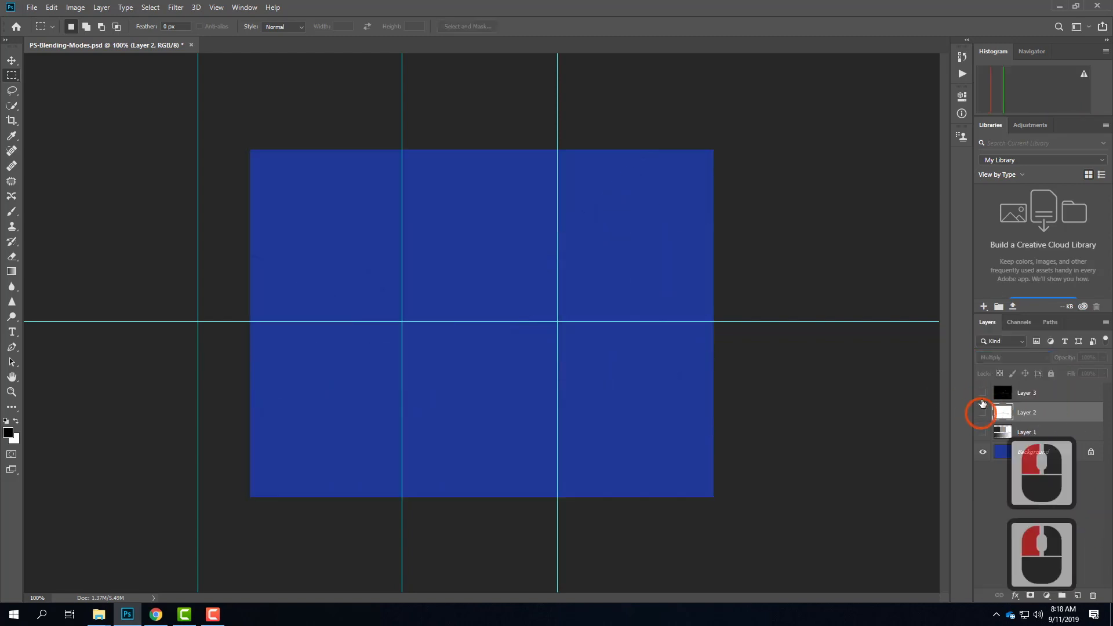
pyautogui.click(983, 393)
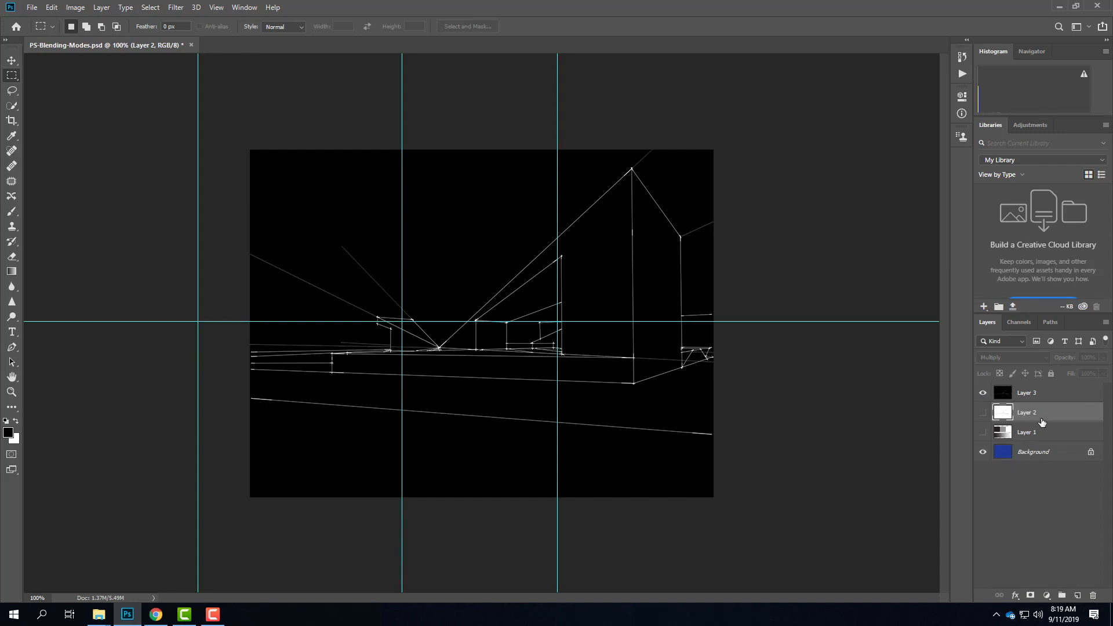
pyautogui.click(1012, 343)
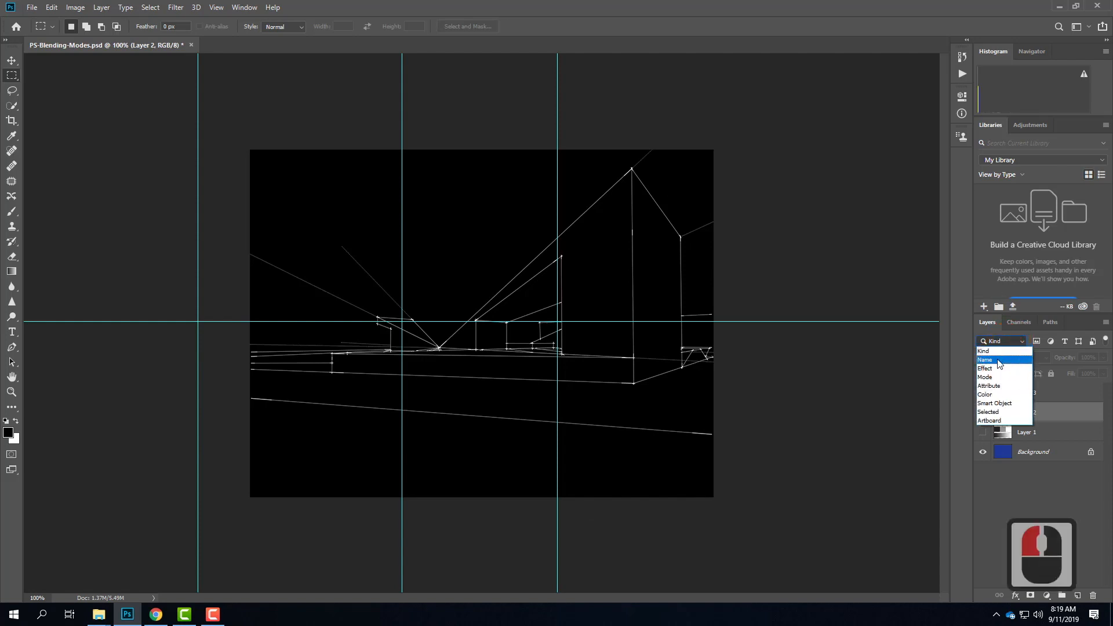
pyautogui.click(979, 333)
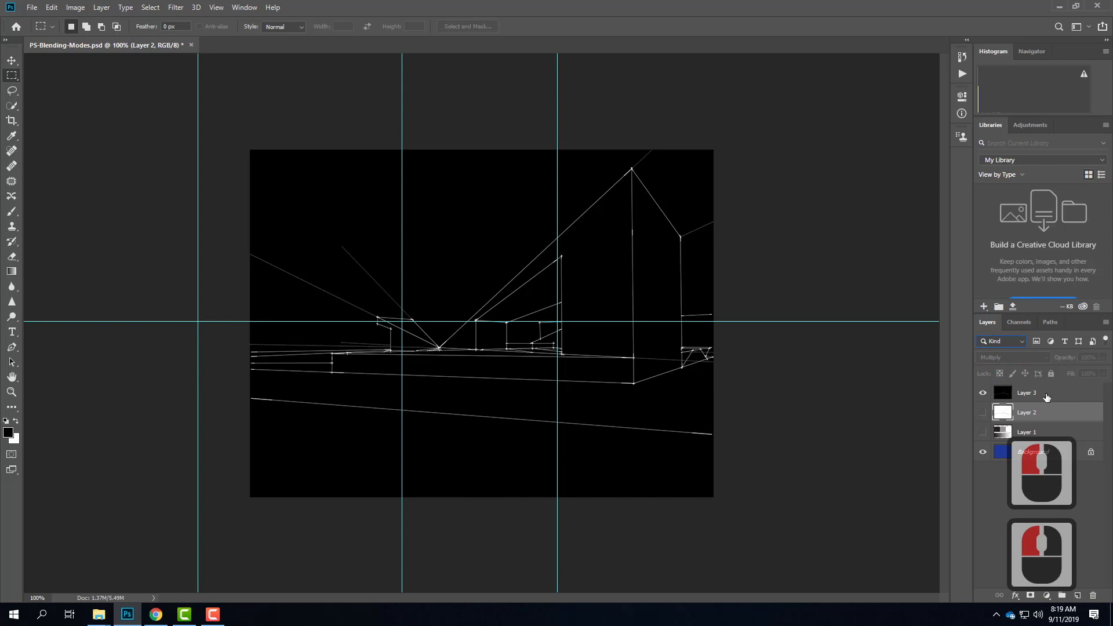
pyautogui.click(1044, 394)
pyautogui.click(1009, 360)
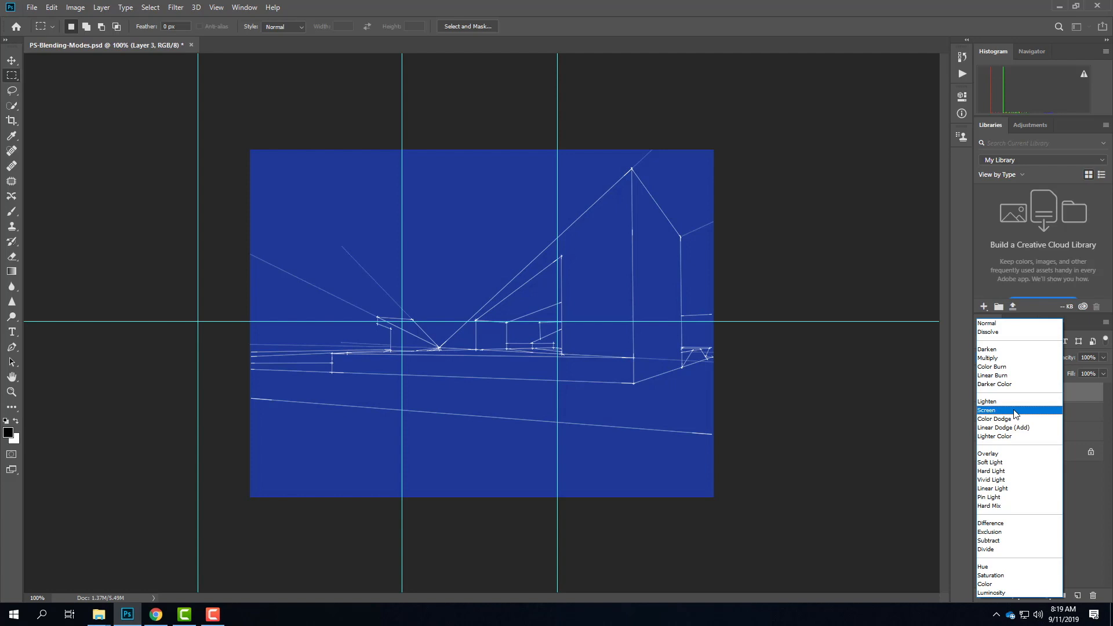
pyautogui.click(1057, 10)
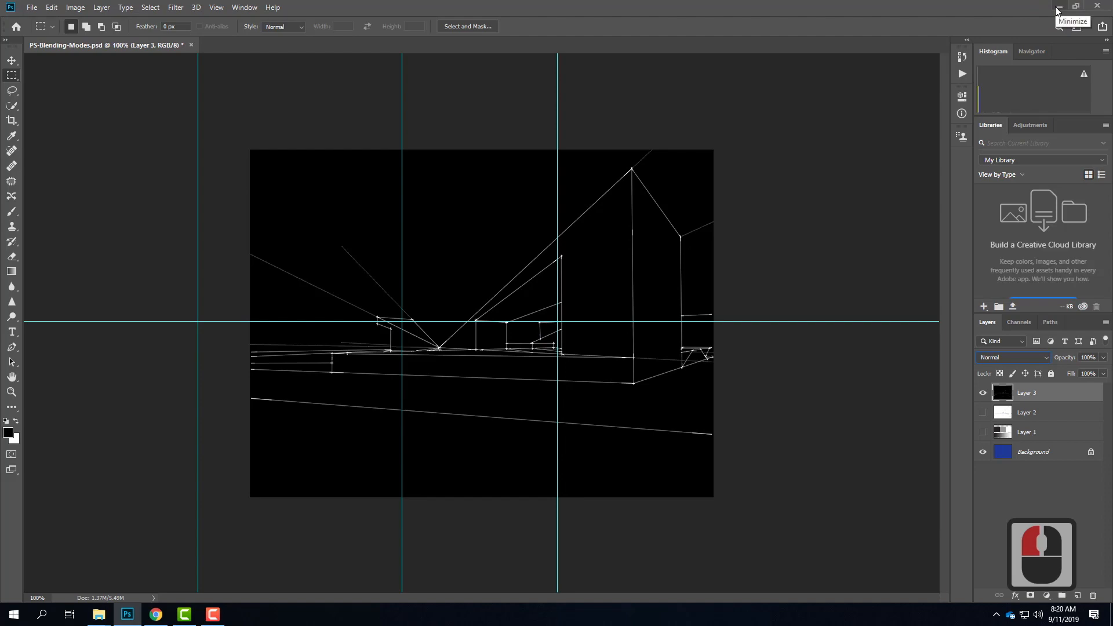
# Step: Switch to Chrome and open images.google.com in a new tab
pyautogui.click(1058, 7)
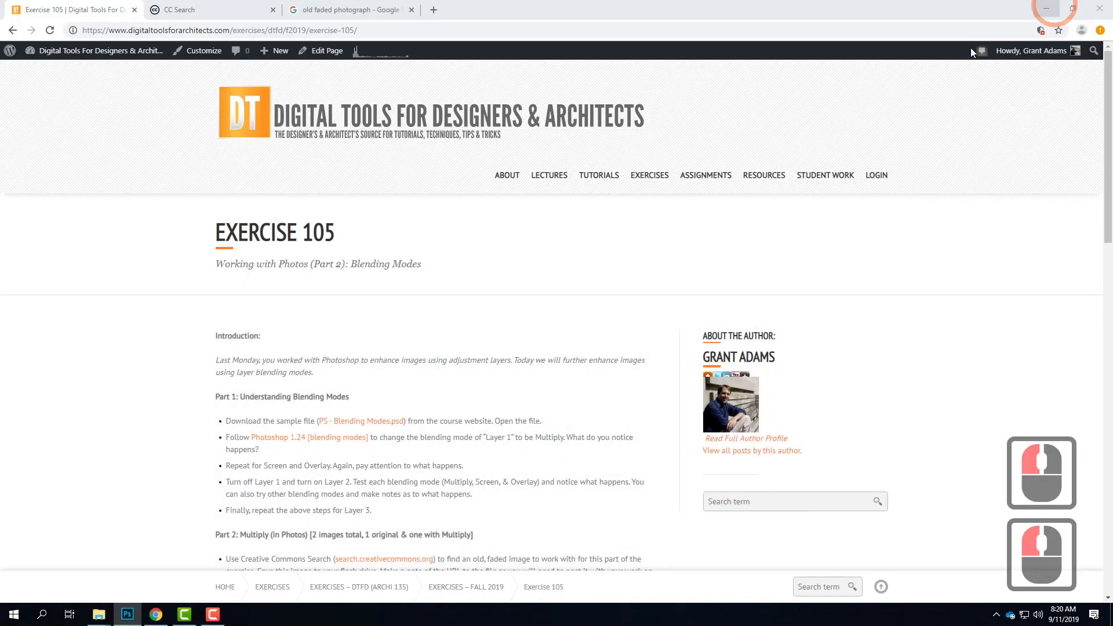
pyautogui.click(231, 12)
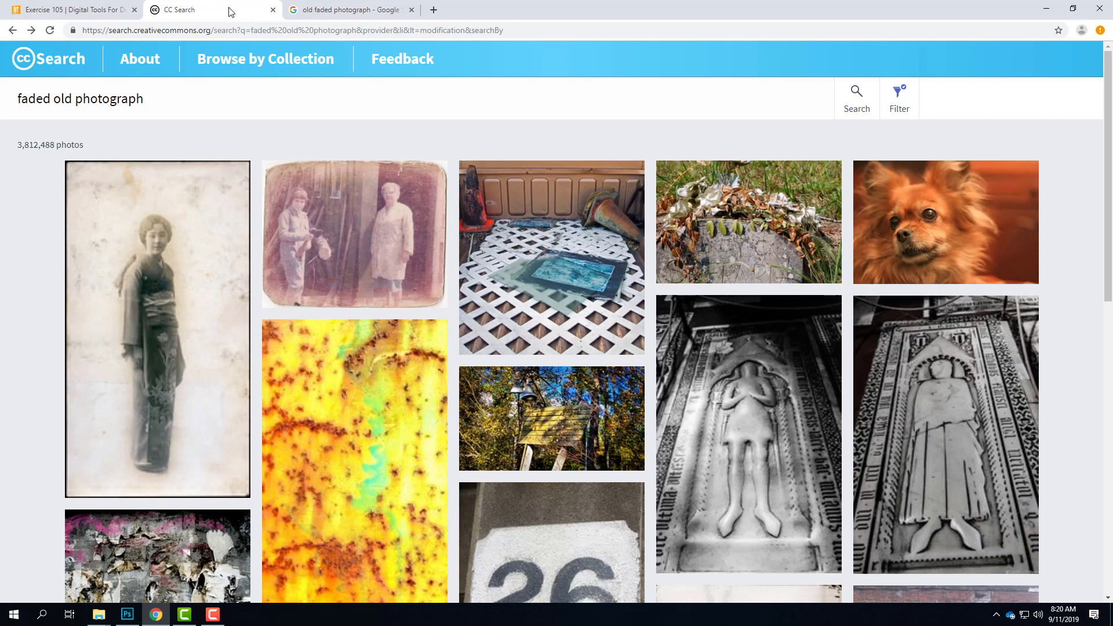
pyautogui.click(433, 10)
pyautogui.write('images.go')
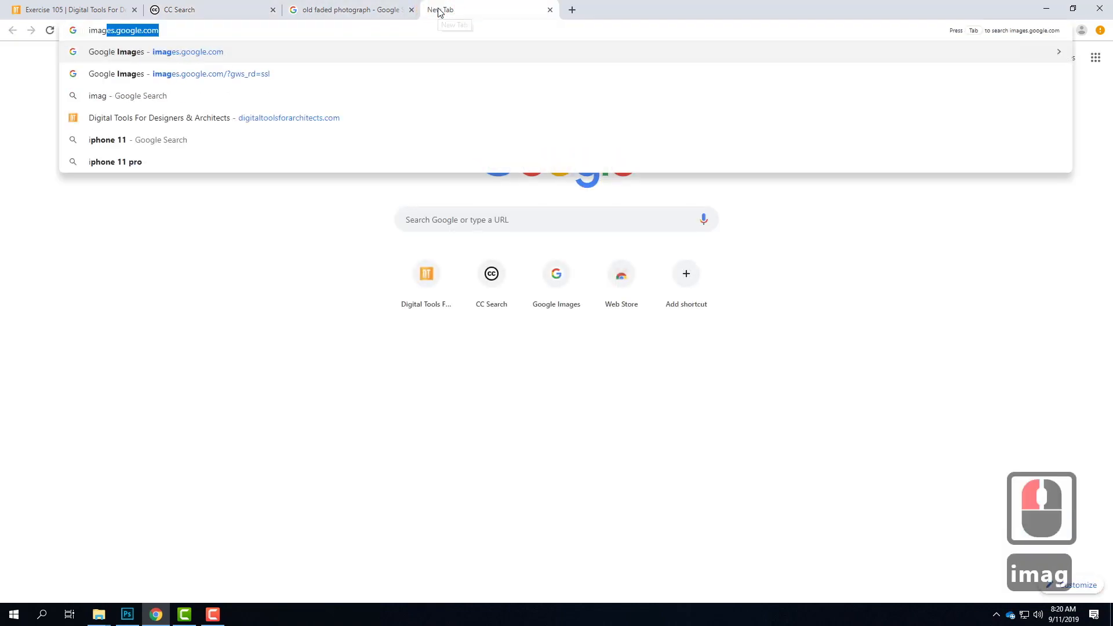
pyautogui.press('Return')
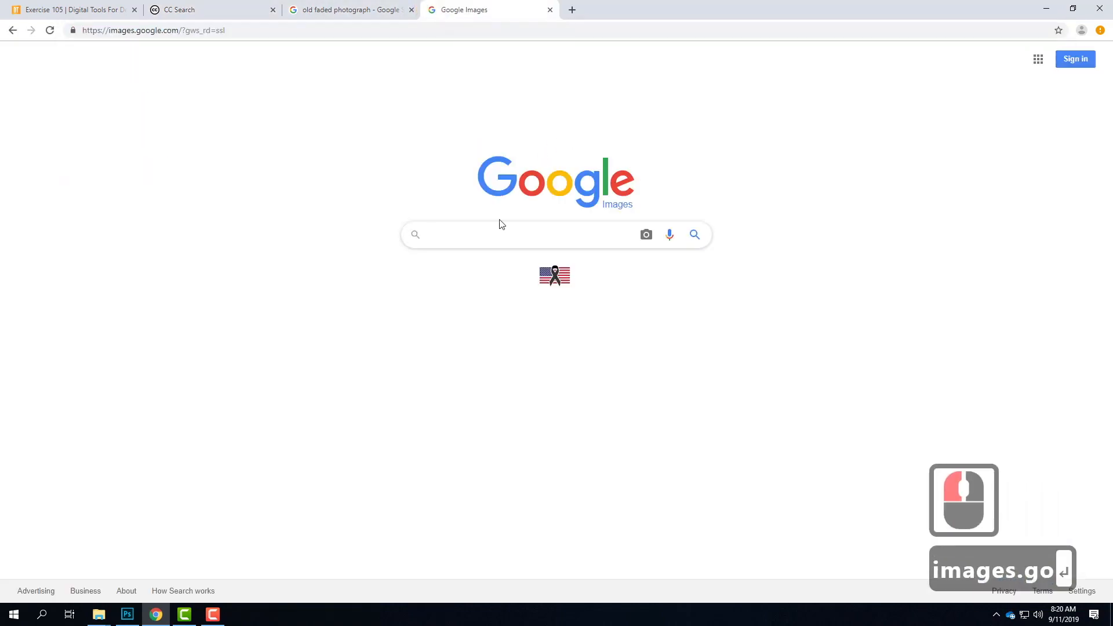
# Step: Search Google Images for "faded photograph"
pyautogui.write('fadede')
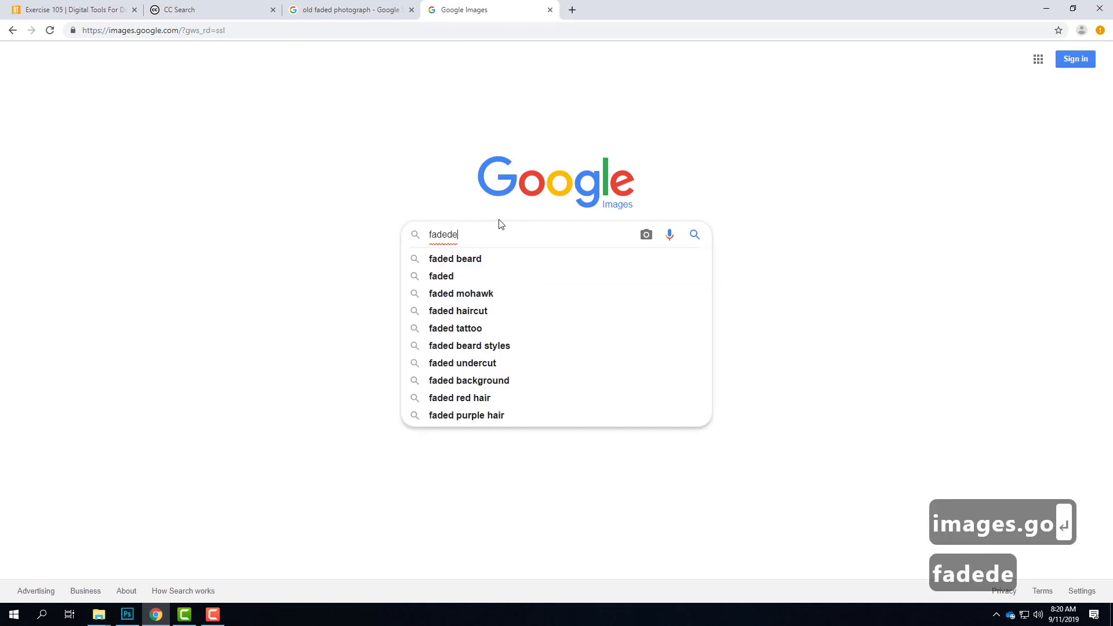
pyautogui.press('BackSpace')
pyautogui.press('BackSpace')
pyautogui.write('d p')
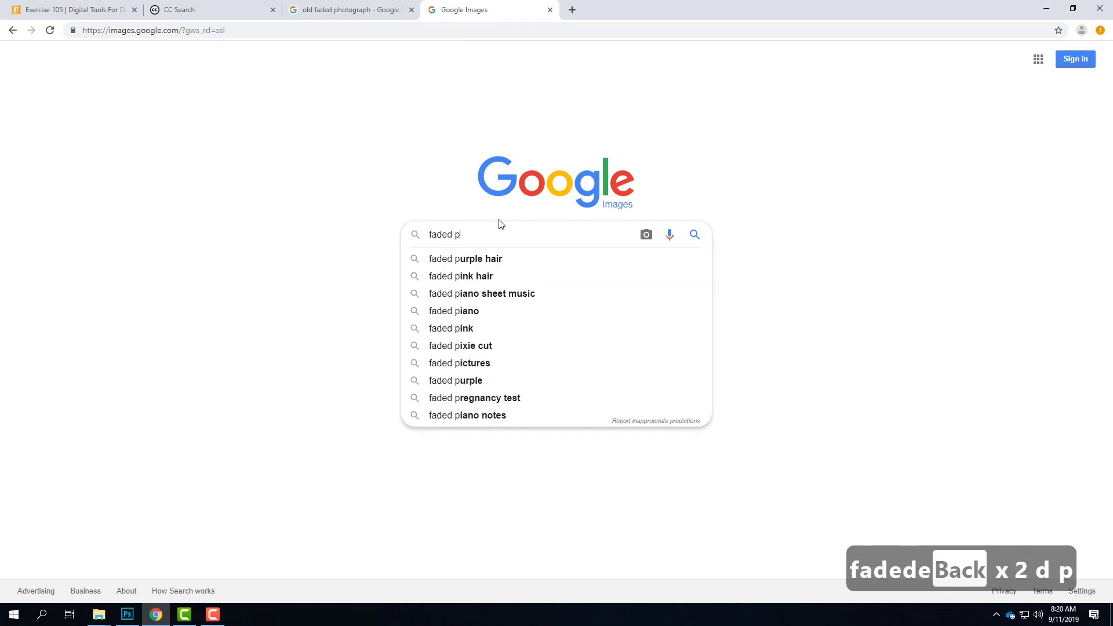
pyautogui.write('hotograph')
pyautogui.press('Return')
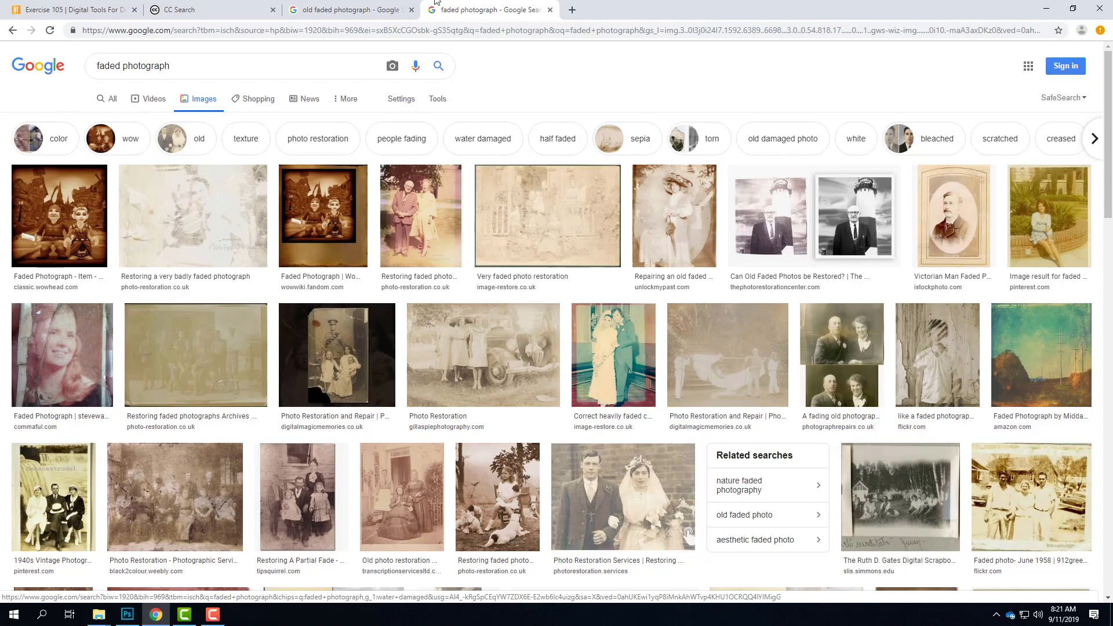
# Step: Go back to the open CC Search page and return to its start page
pyautogui.click(177, 9)
pyautogui.click(240, 116)
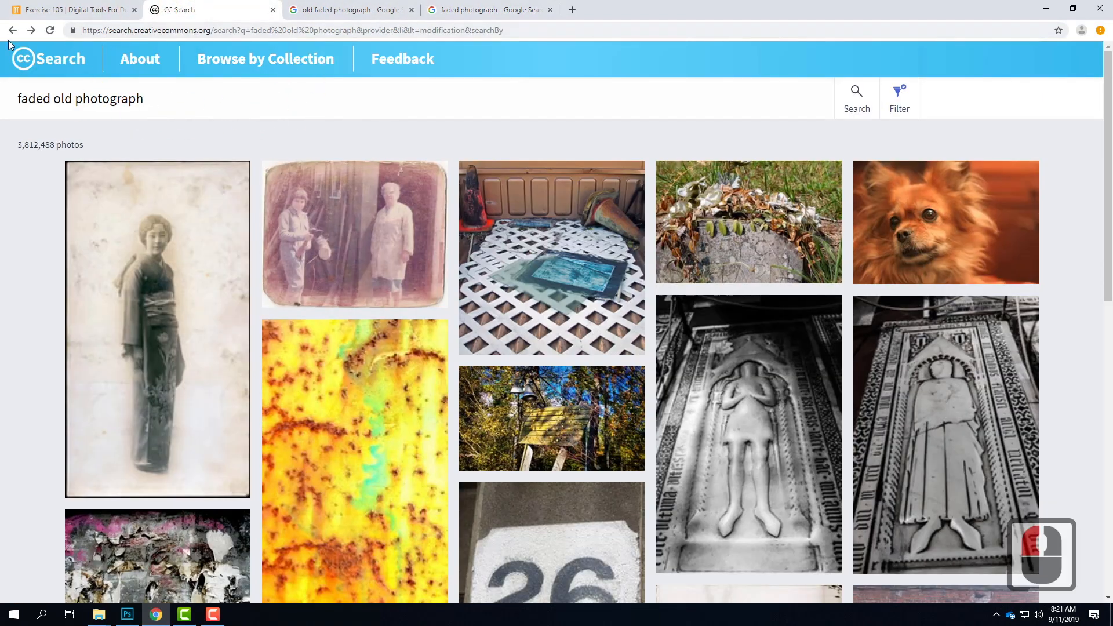
pyautogui.click(55, 68)
pyautogui.click(259, 86)
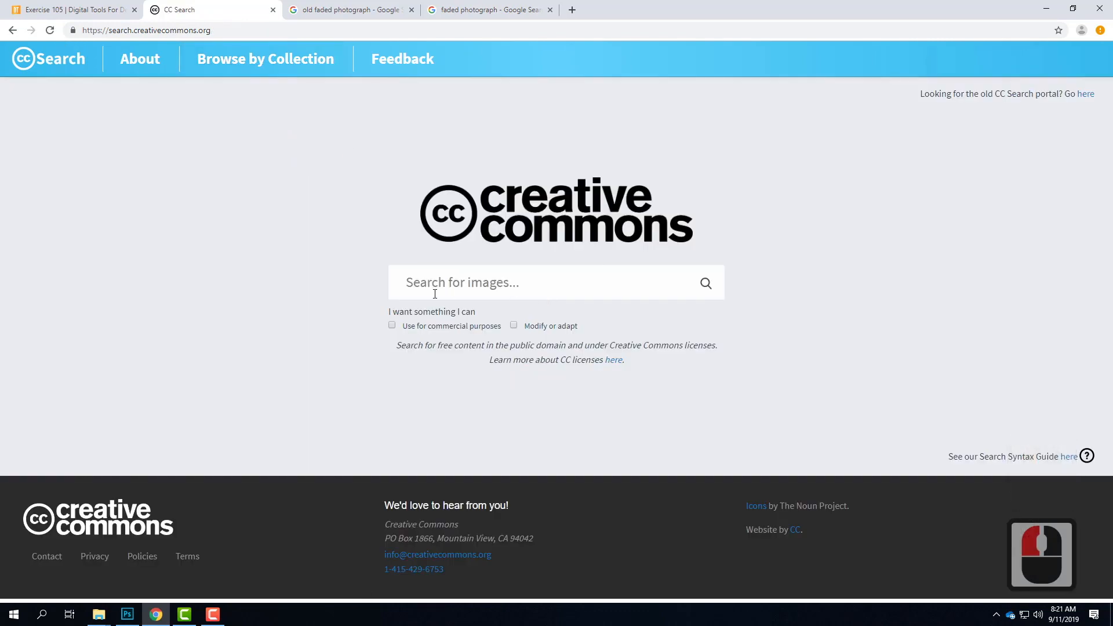
# Step: Search Creative Commons for "old faded photograph", limited to images that can be modified or adapted
pyautogui.click(406, 286)
pyautogui.click(519, 288)
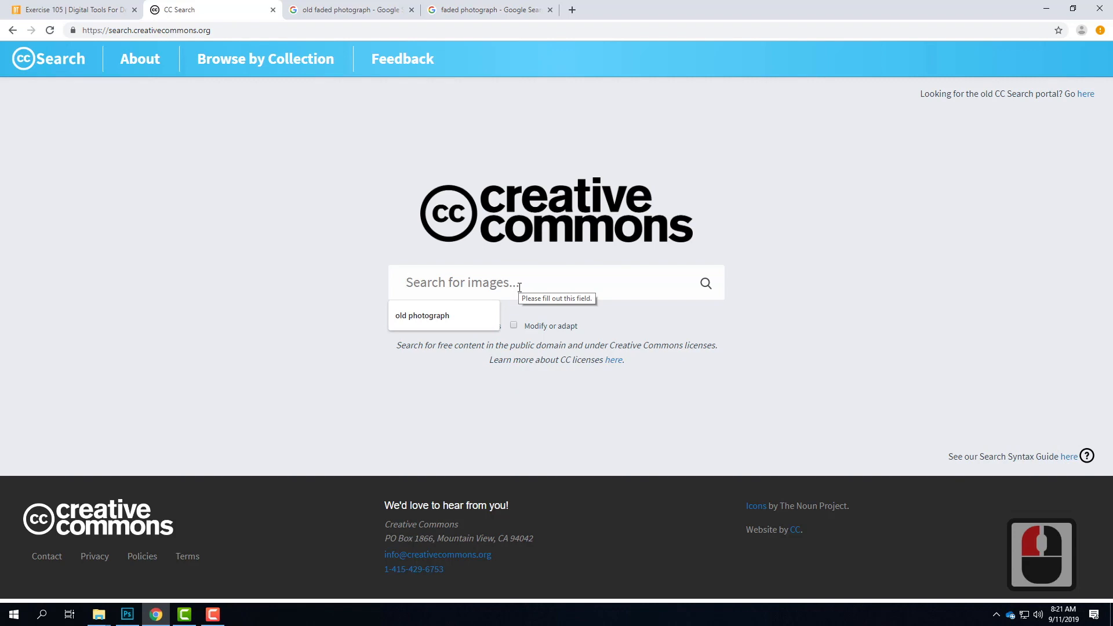
pyautogui.write('old fadede')
pyautogui.press('BackSpace')
pyautogui.press('BackSpace')
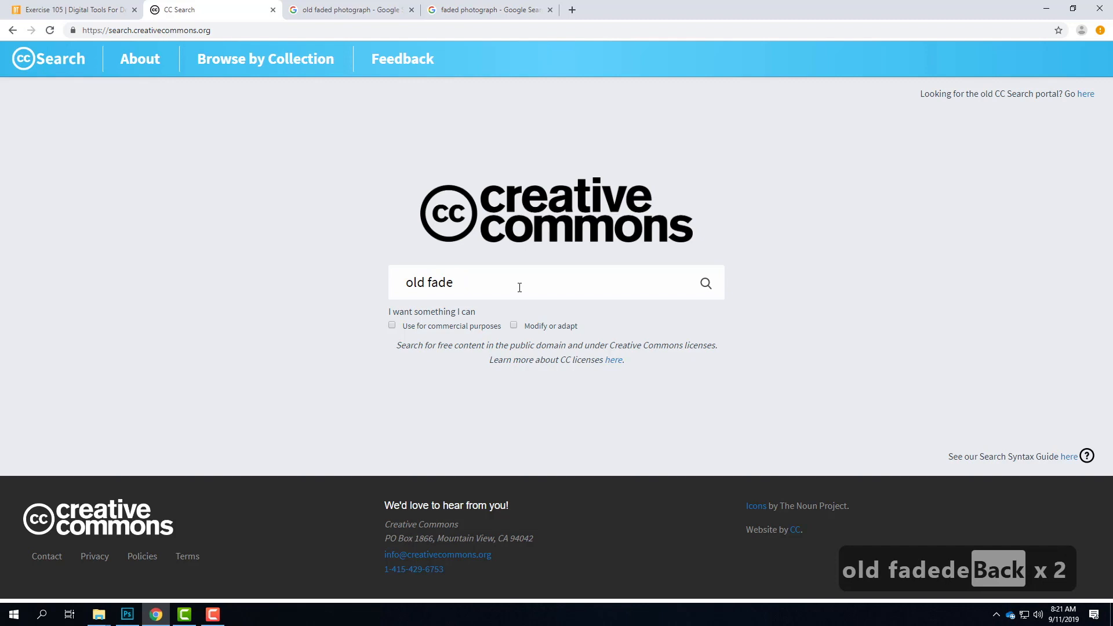
pyautogui.write('d p')
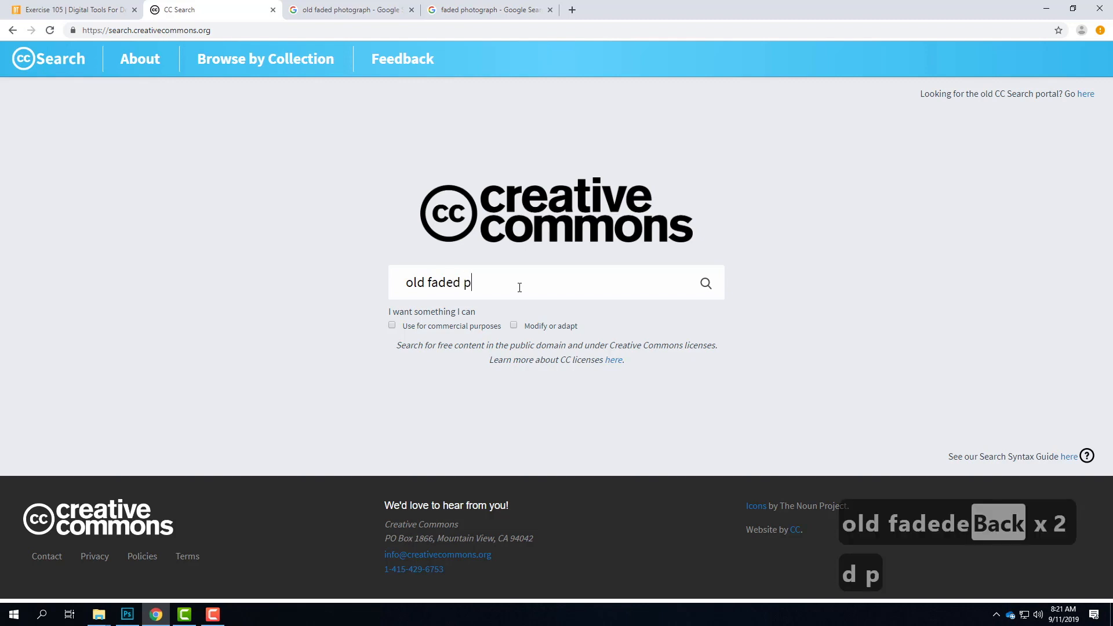
pyautogui.write('hotograph')
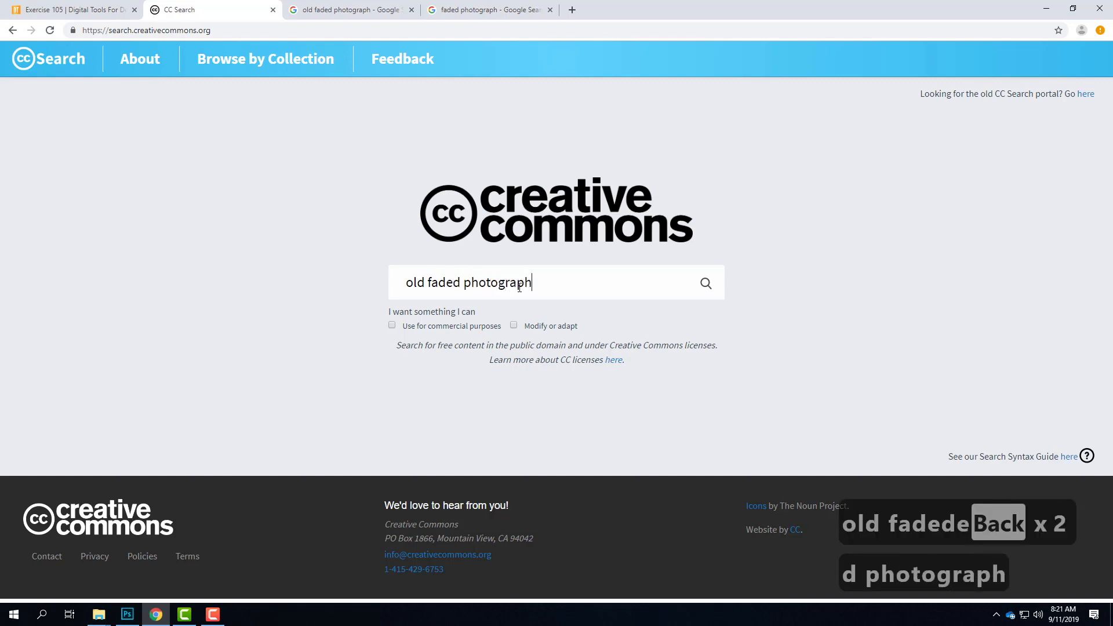
pyautogui.click(513, 326)
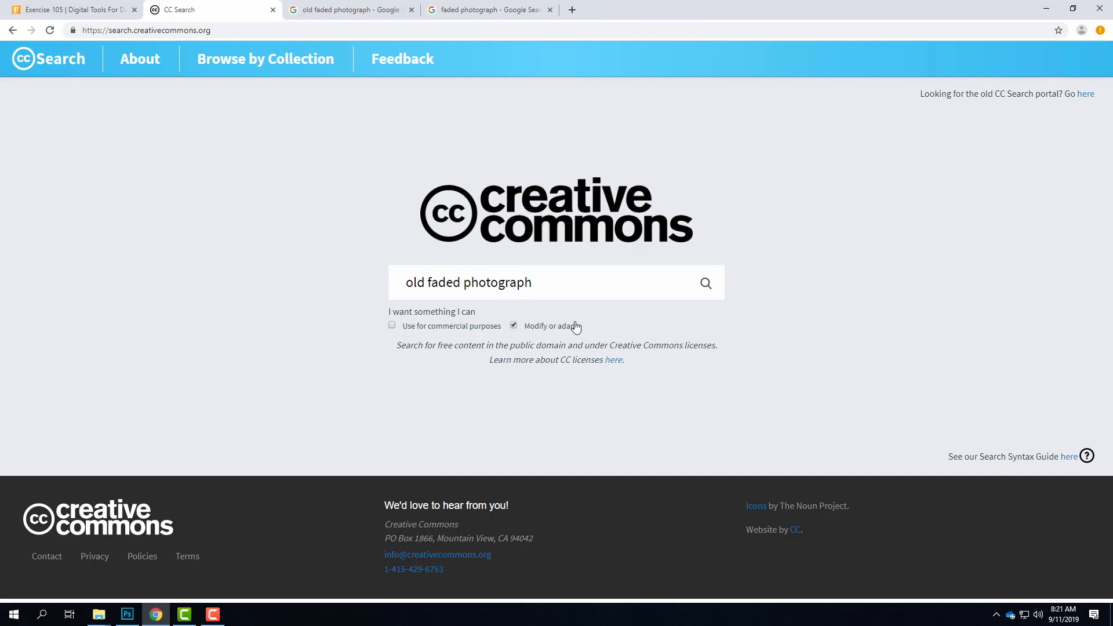
pyautogui.click(707, 284)
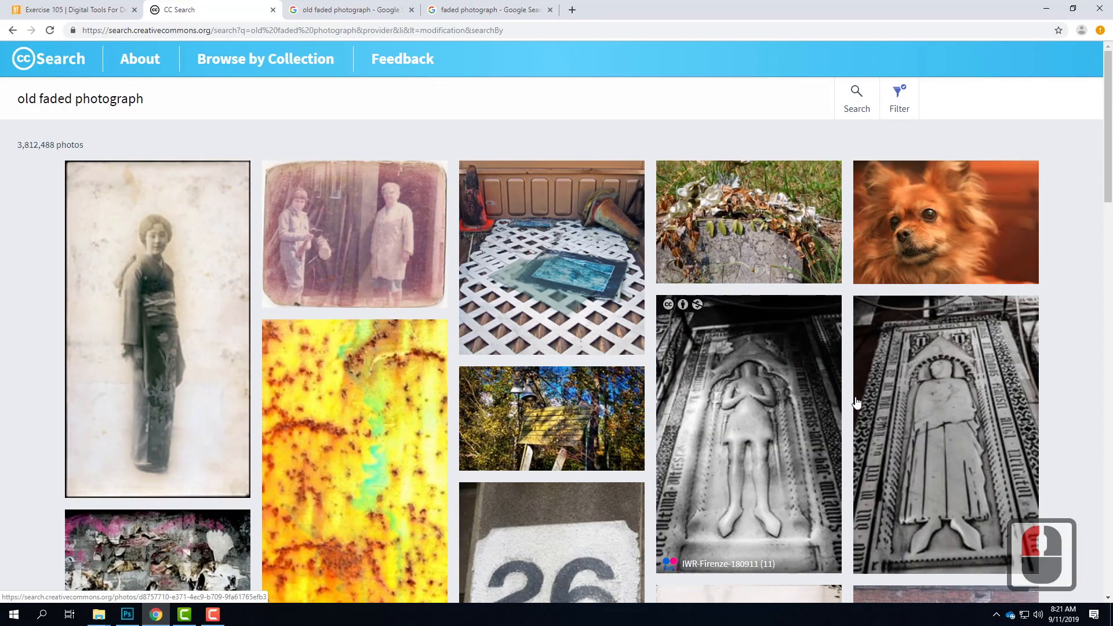
# Step: Look through the Creative Commons results for a suitable old faded photograph
pyautogui.scroll(-4, 857, 401)
pyautogui.scroll(-20, 857, 402)
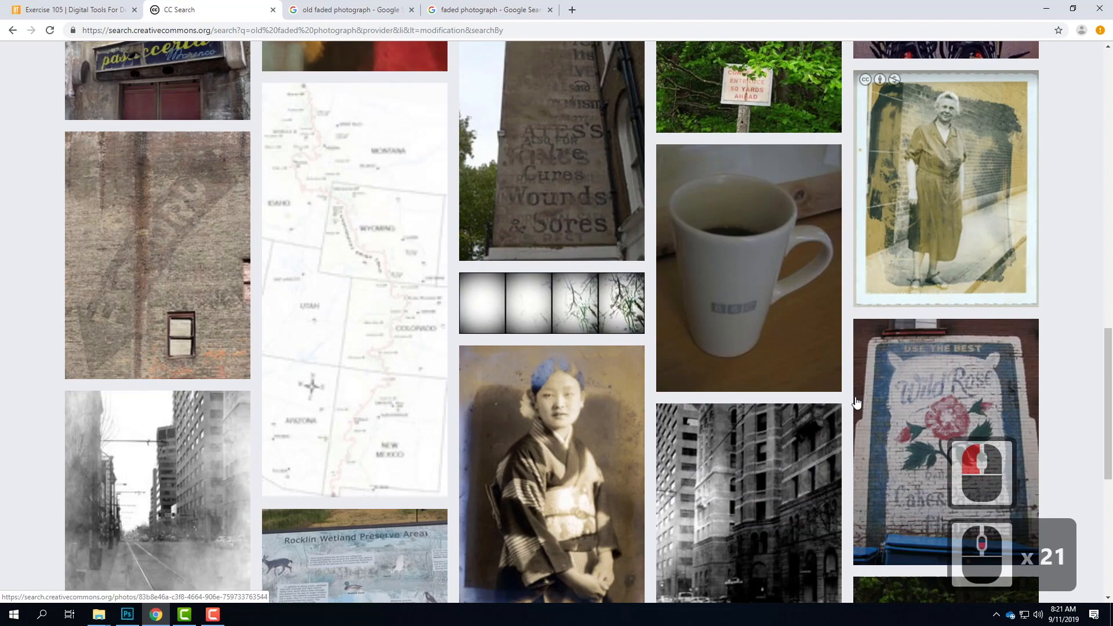
pyautogui.scroll(-16, 857, 402)
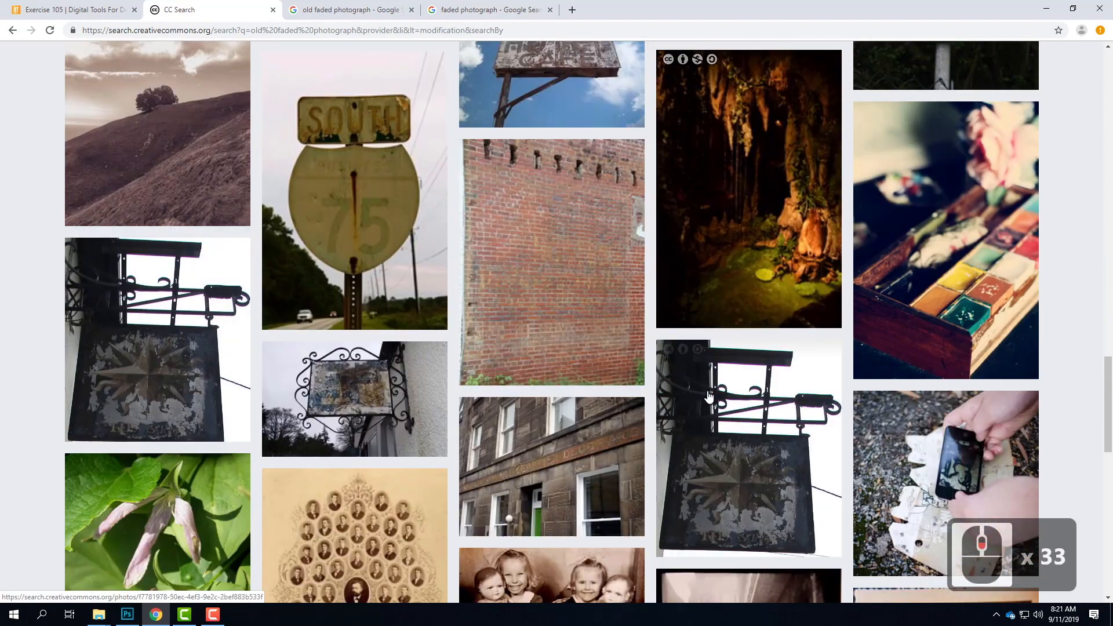
pyautogui.scroll(-12, 738, 410)
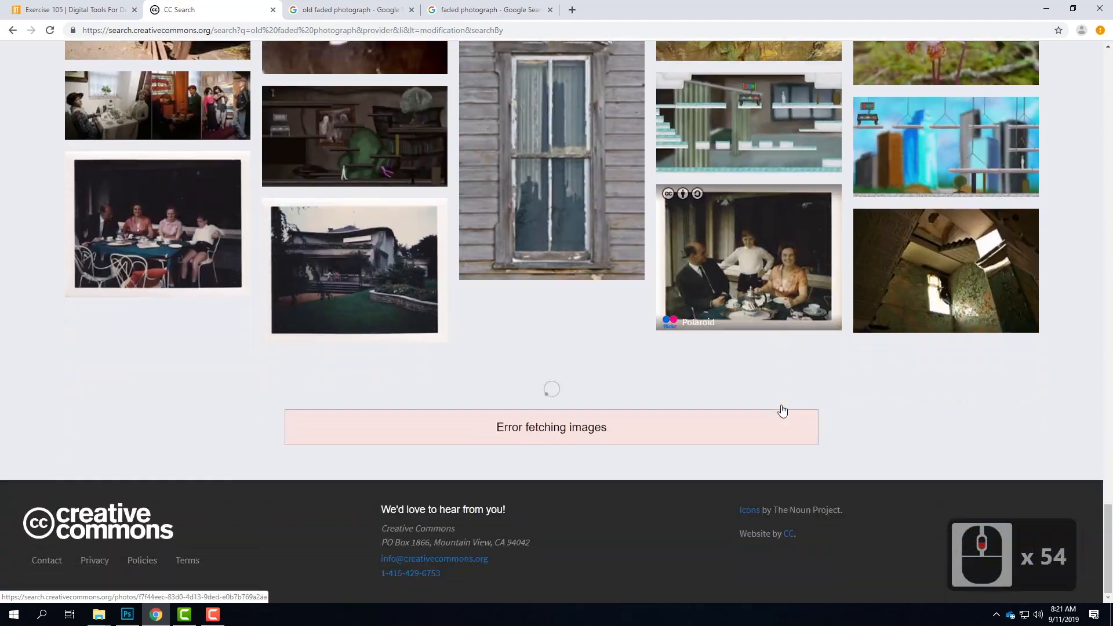
pyautogui.scroll(20, 781, 405)
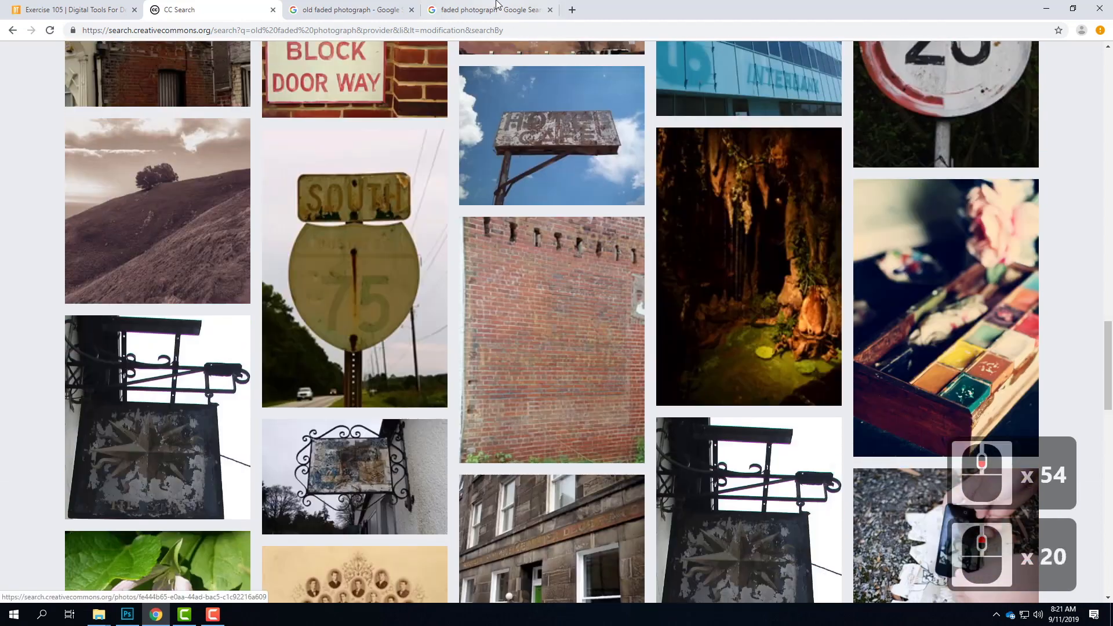
# Step: Return to the Google Images results for "faded photograph" and filter them to "Labeled for noncommercial reuse with modification"
pyautogui.click(495, 9)
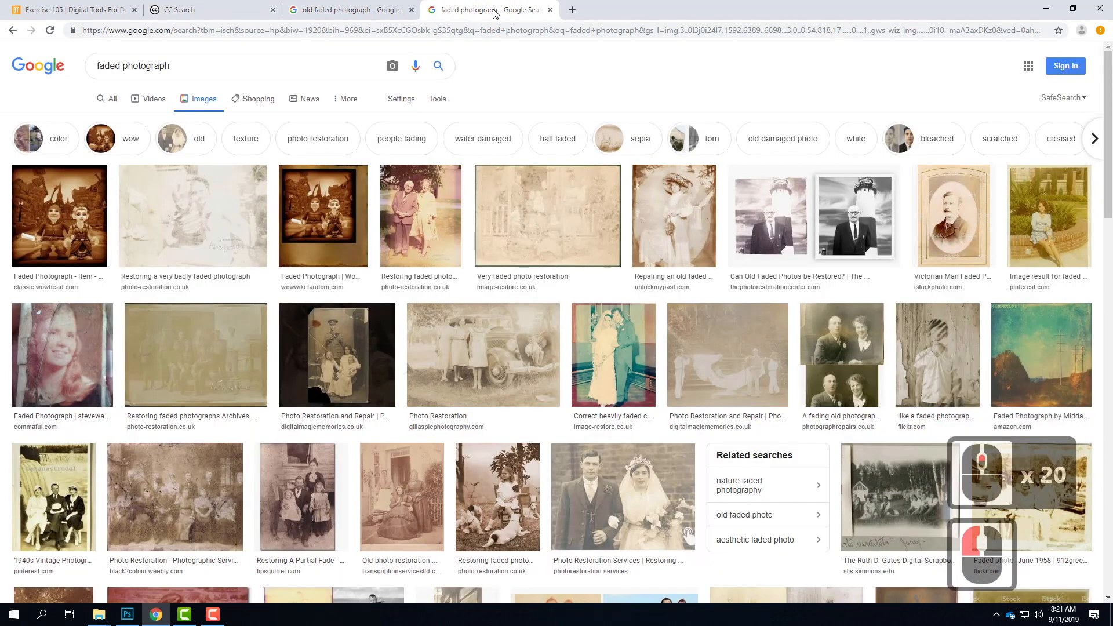
pyautogui.click(438, 100)
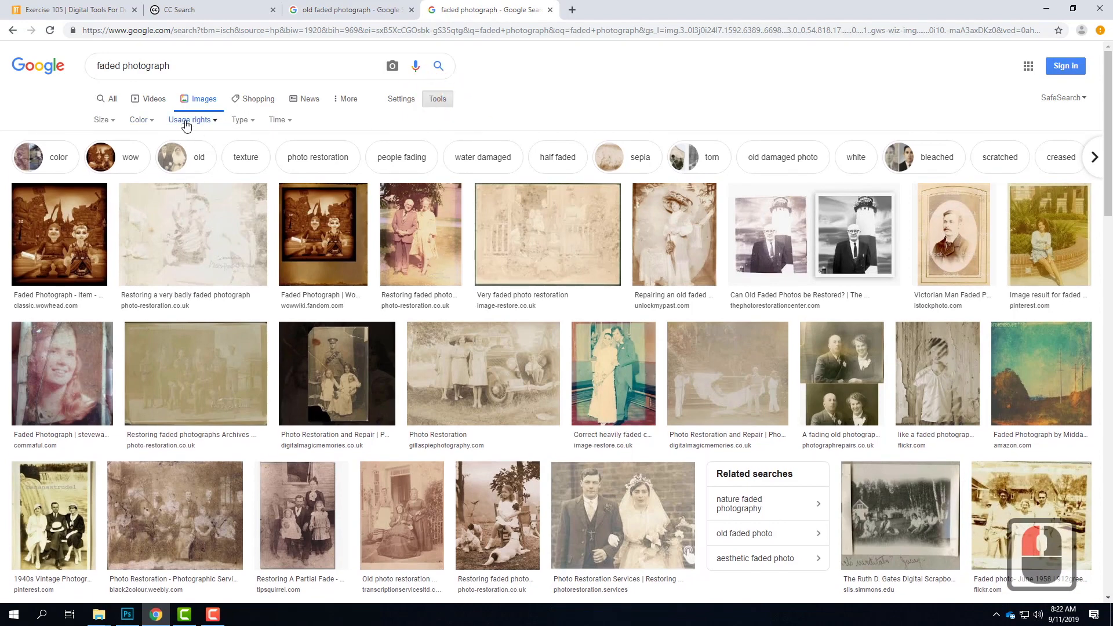
pyautogui.click(179, 123)
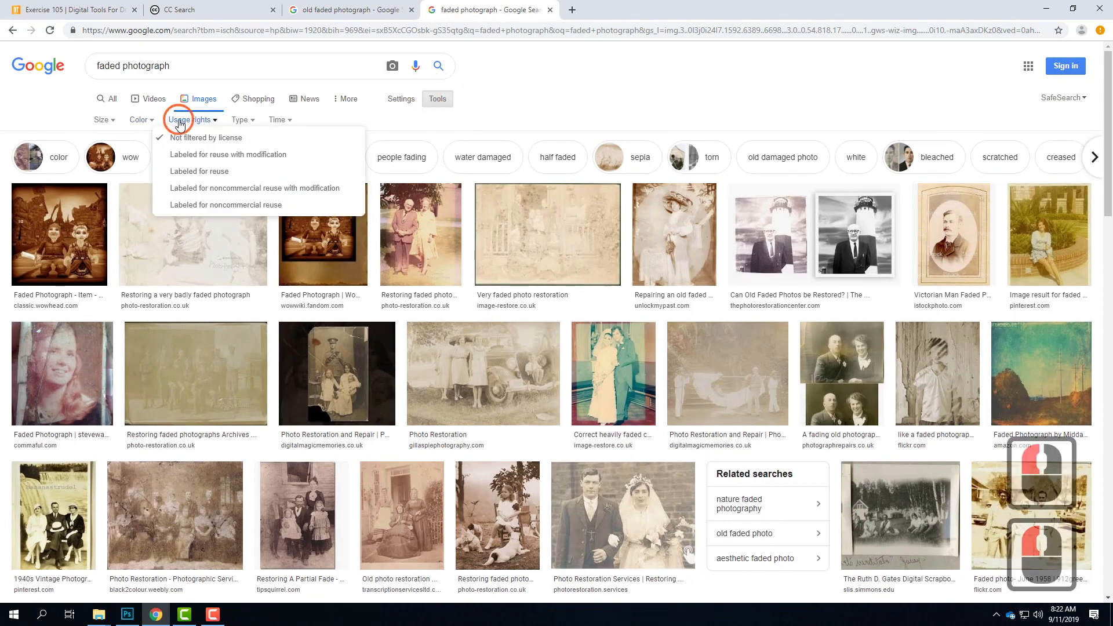
pyautogui.click(252, 189)
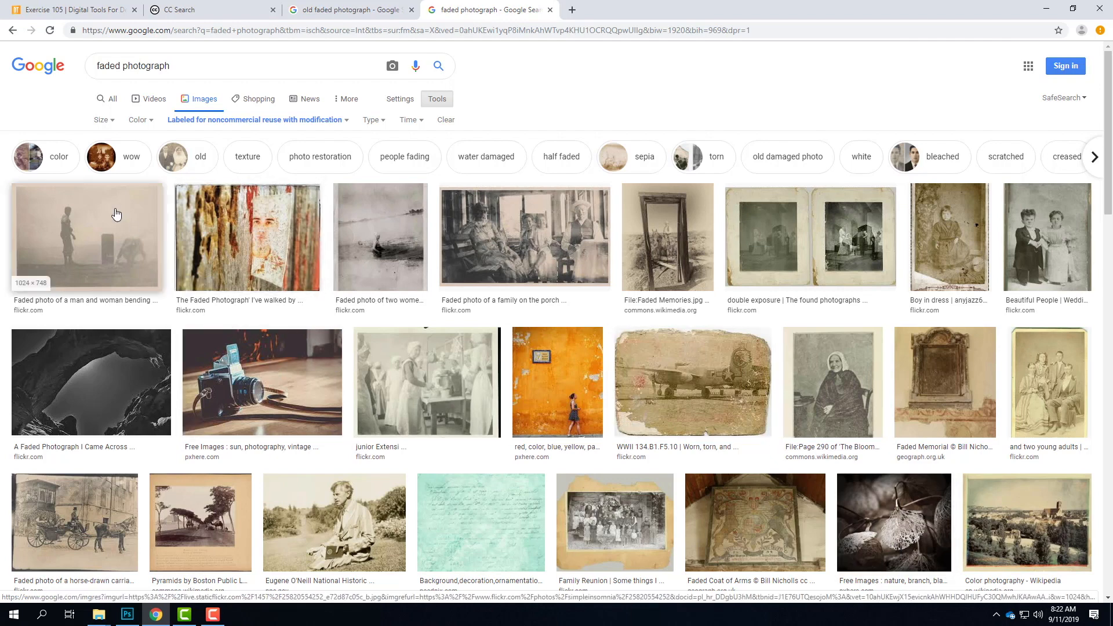
# Step: Open the Flickr page of the faded photo of a man and woman bending over and download its Original (3925 × 2867) size
pyautogui.click(80, 234)
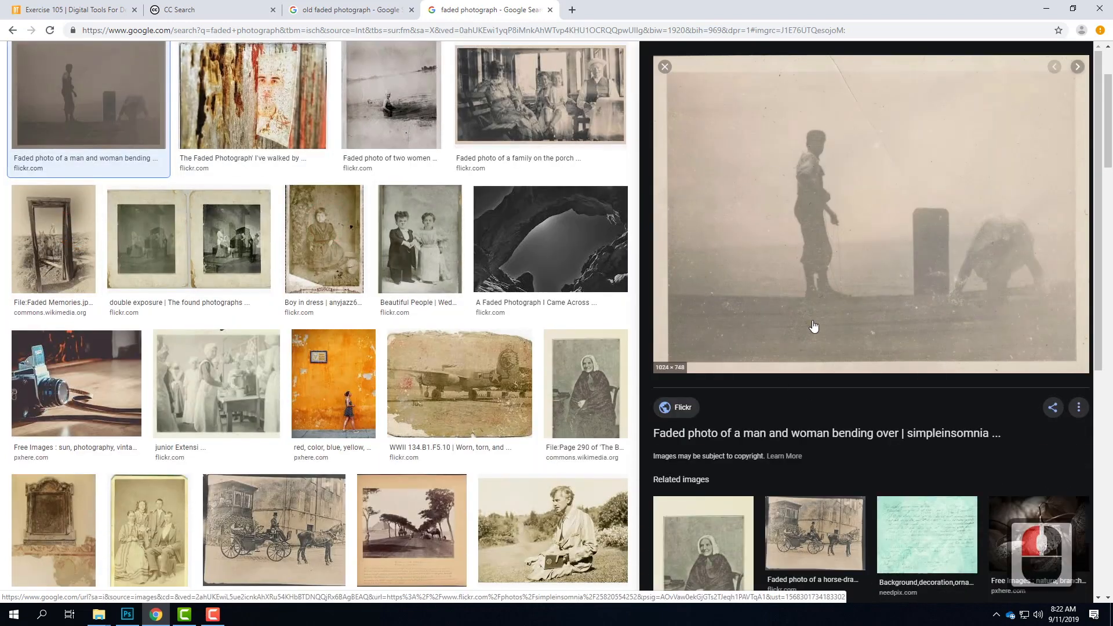
pyautogui.click(905, 268)
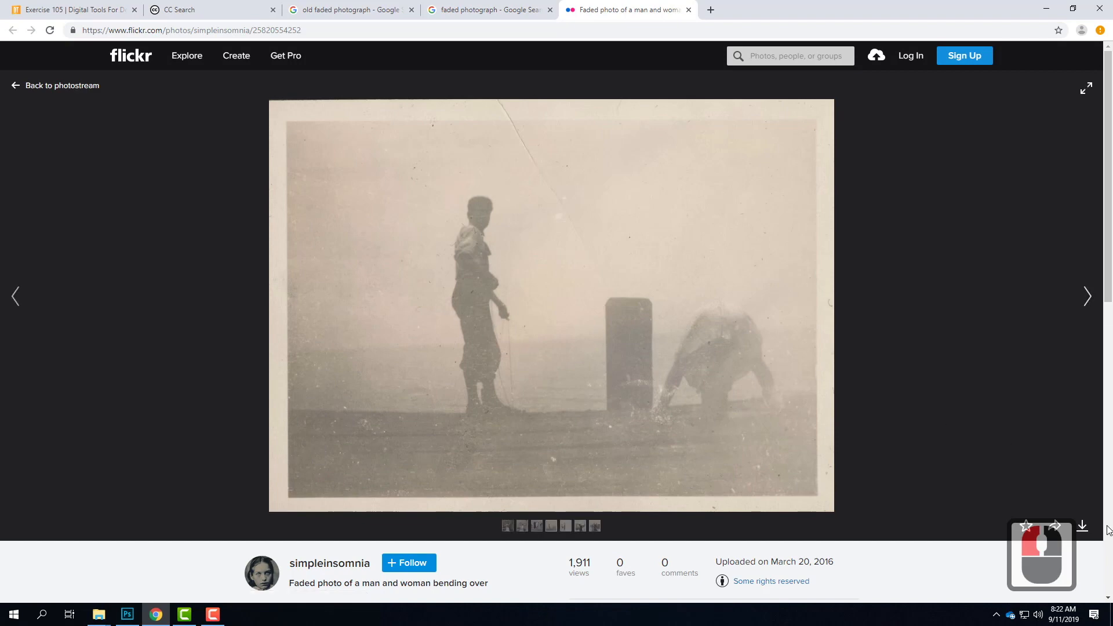
pyautogui.click(1084, 527)
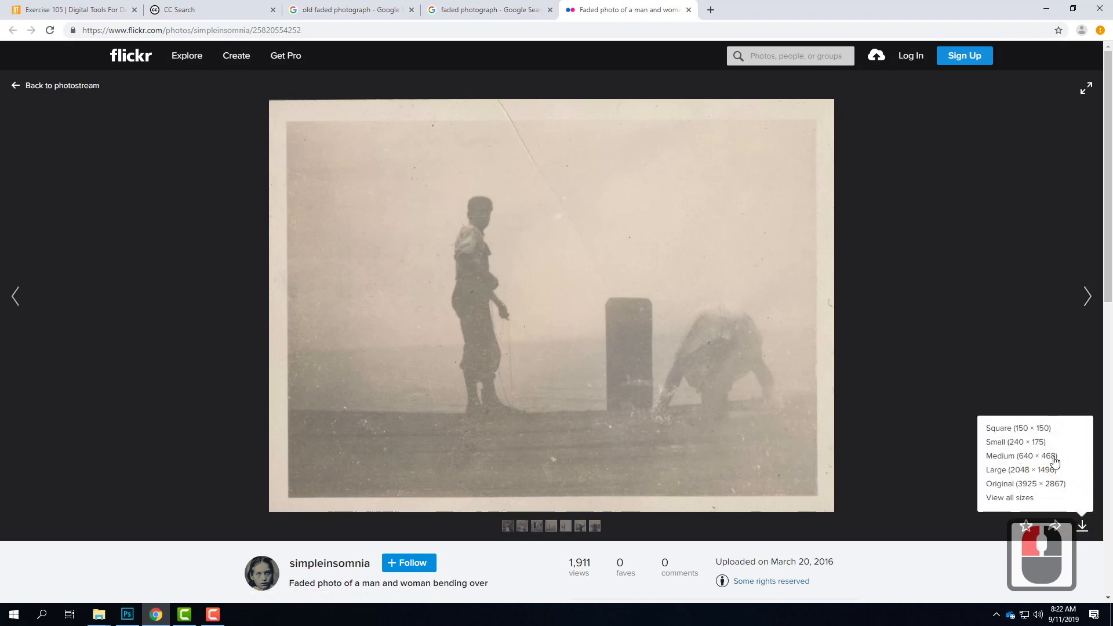
pyautogui.click(1014, 490)
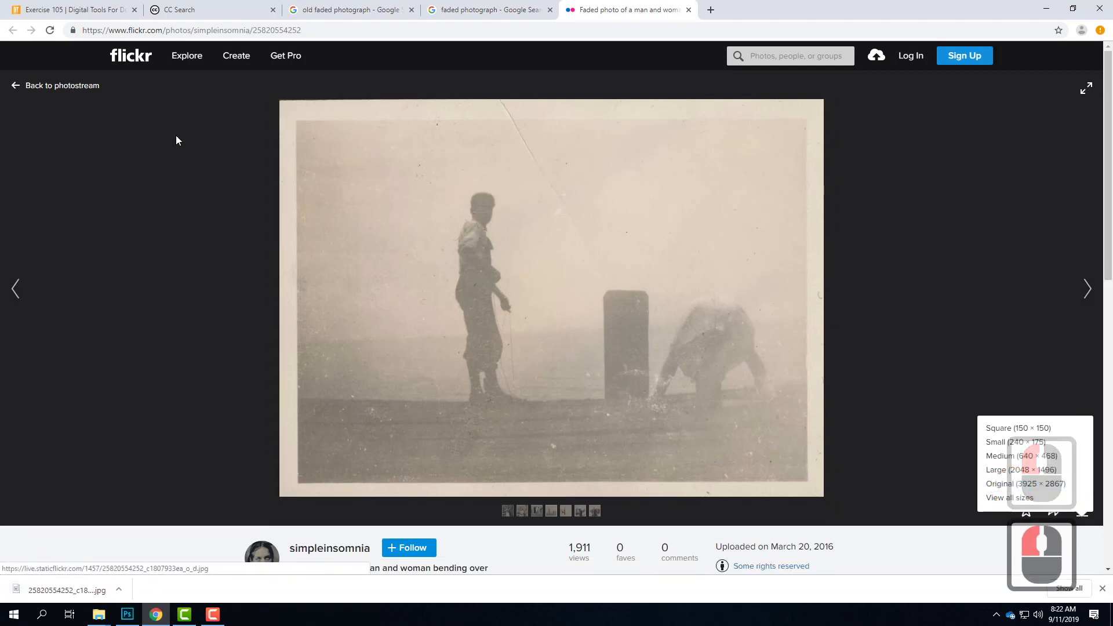
# Step: Download the faded junior extension kitchen snapshot from Flickr in Original (2625 × 2043) size and show the file in its folder
pyautogui.click(464, 10)
pyautogui.click(497, 299)
pyautogui.scroll(-1, 497, 298)
pyautogui.click(238, 336)
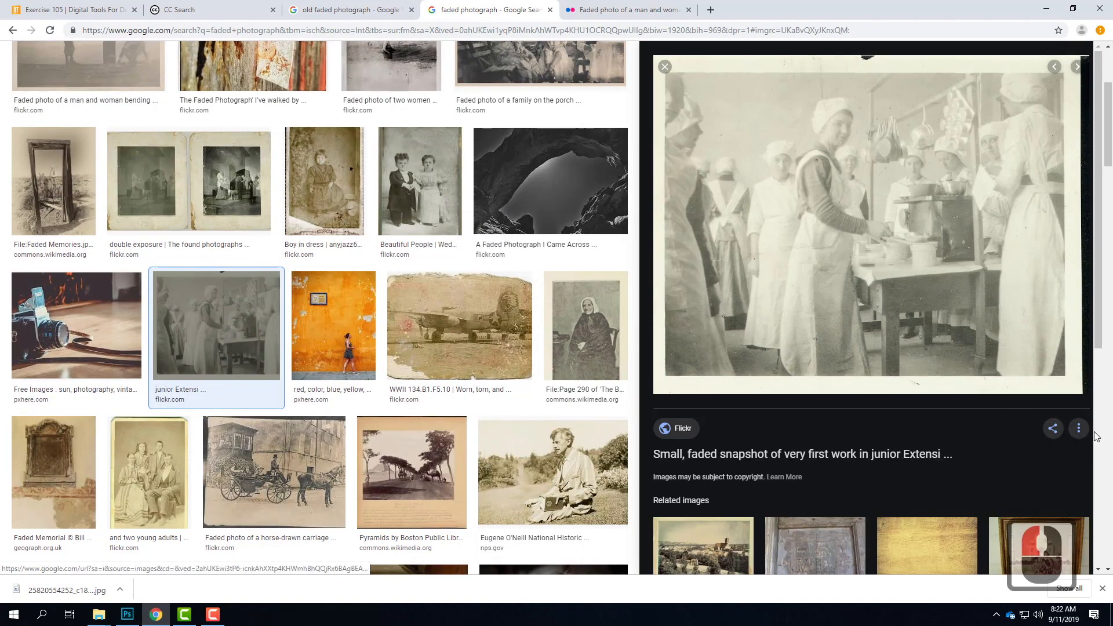
pyautogui.click(919, 254)
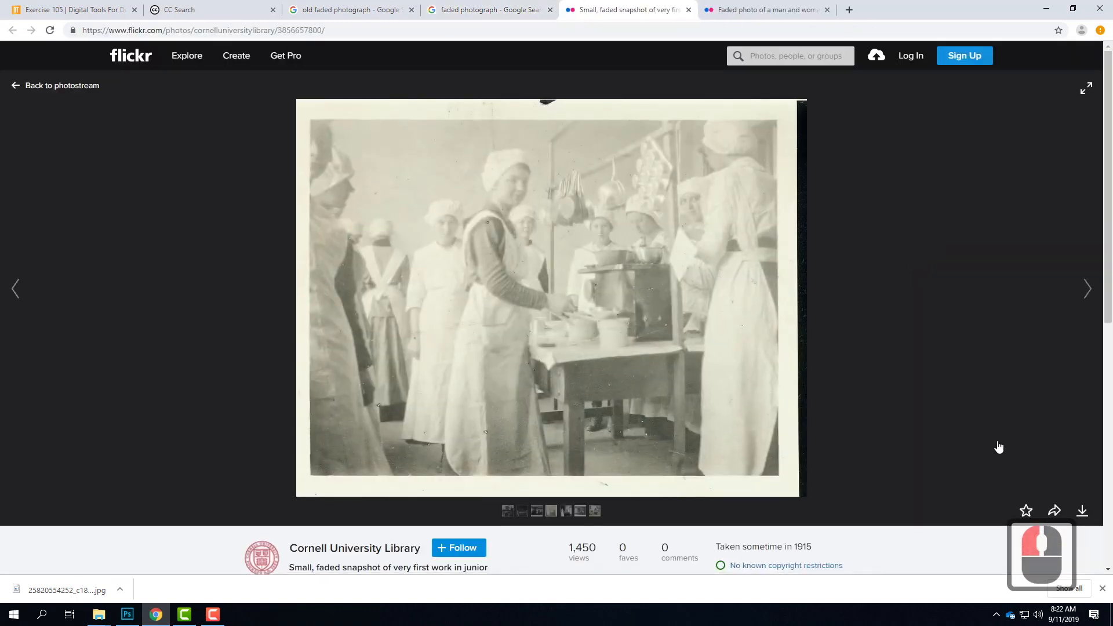
pyautogui.click(1083, 512)
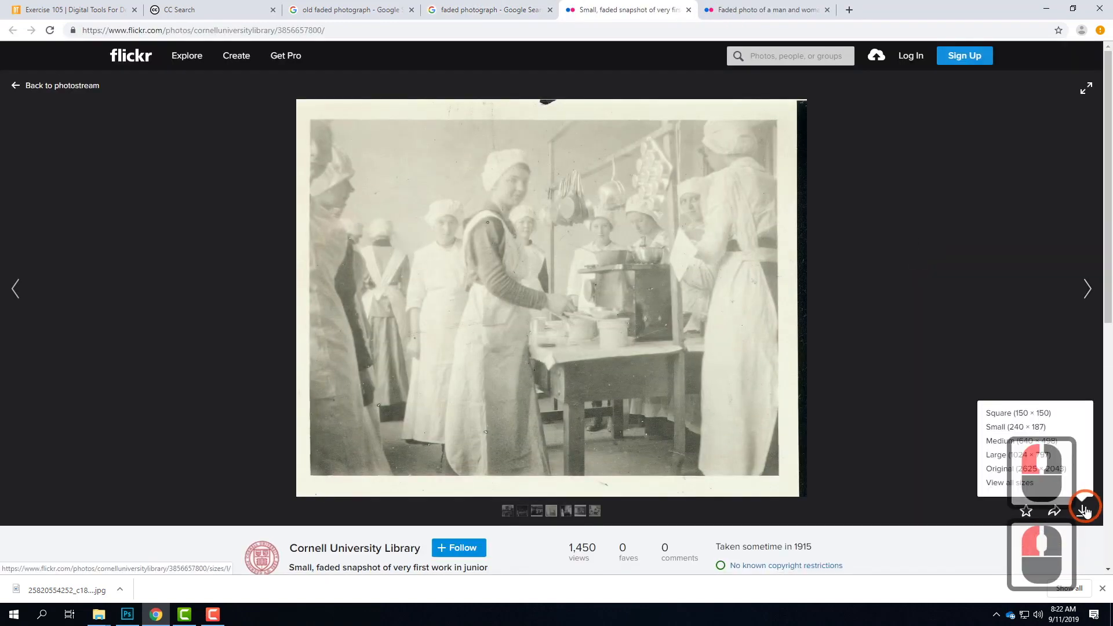
pyautogui.click(1070, 469)
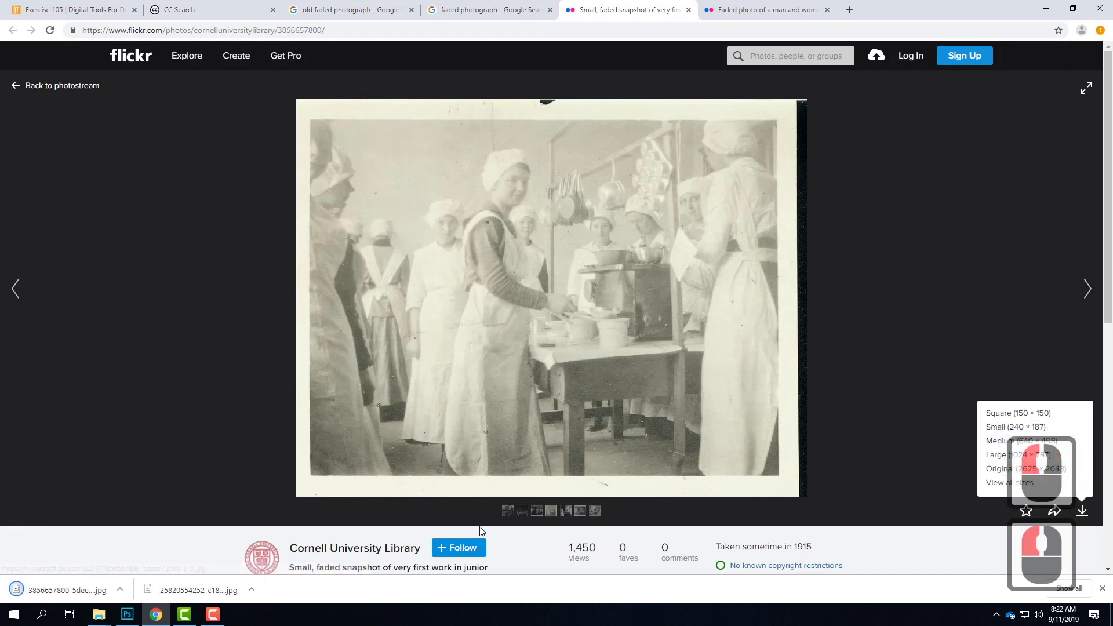
pyautogui.click(128, 589)
pyautogui.click(148, 548)
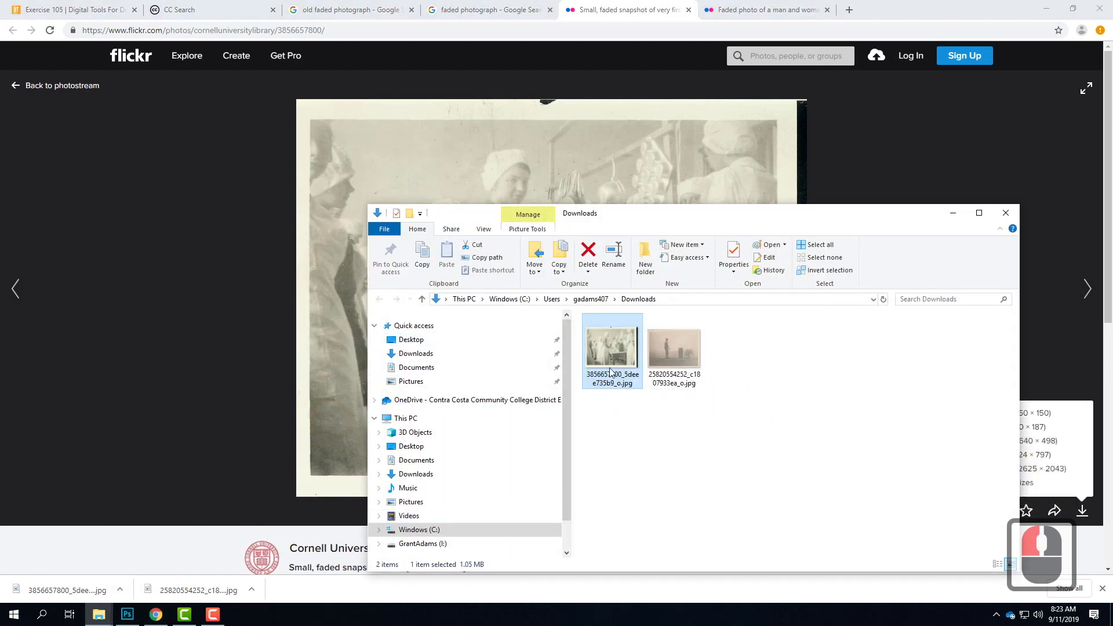
# Step: Switch to Photoshop and open both downloaded photographs from the Downloads folder
pyautogui.click(127, 618)
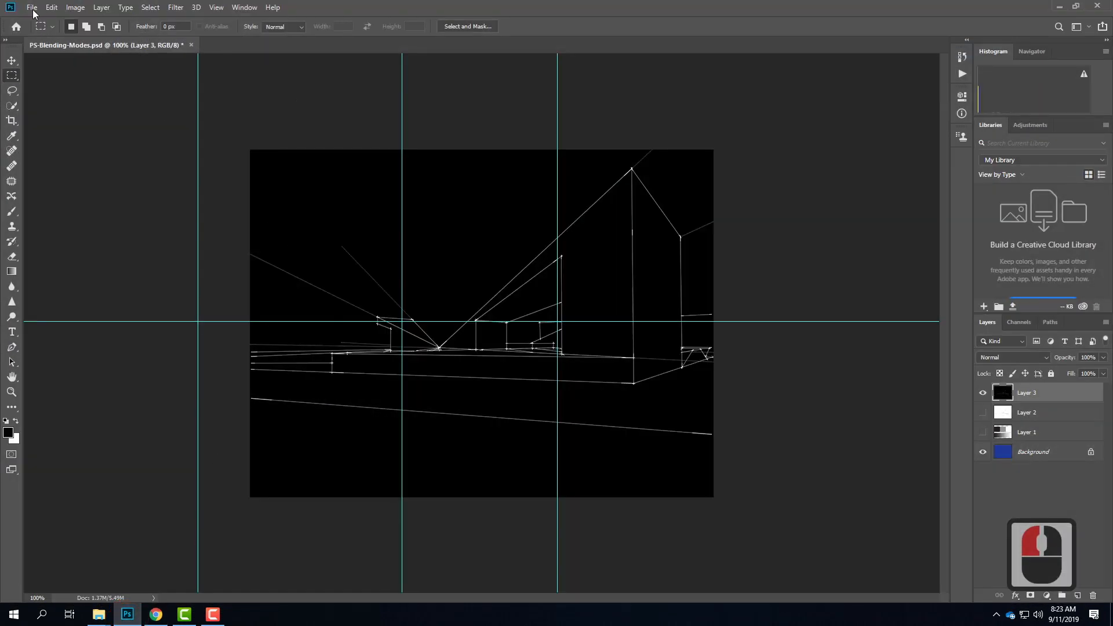
pyautogui.click(32, 9)
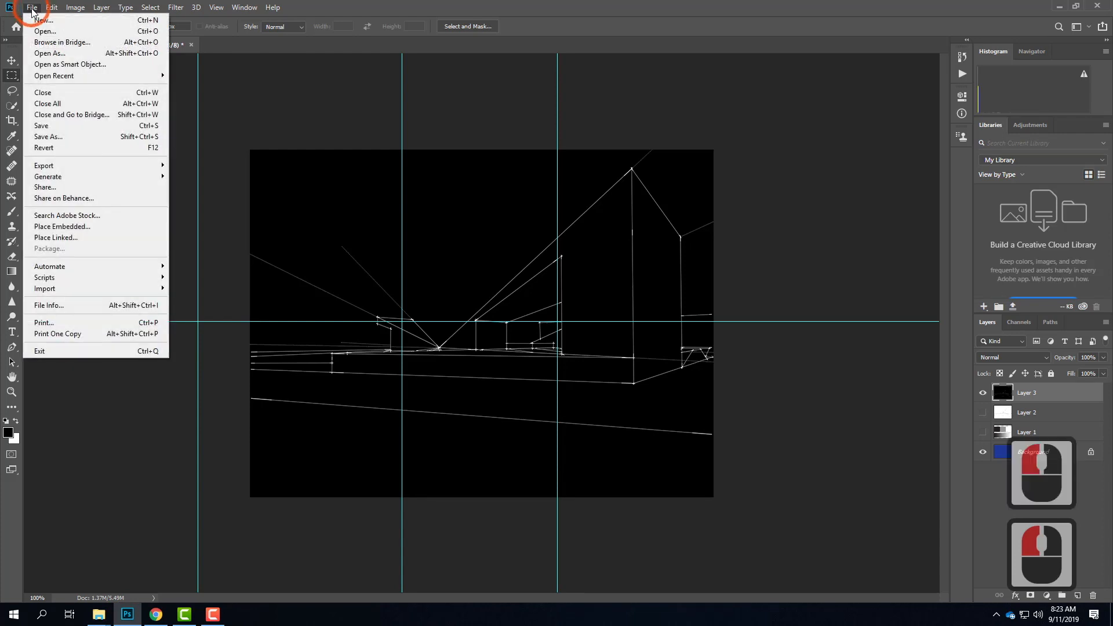
pyautogui.click(204, 312)
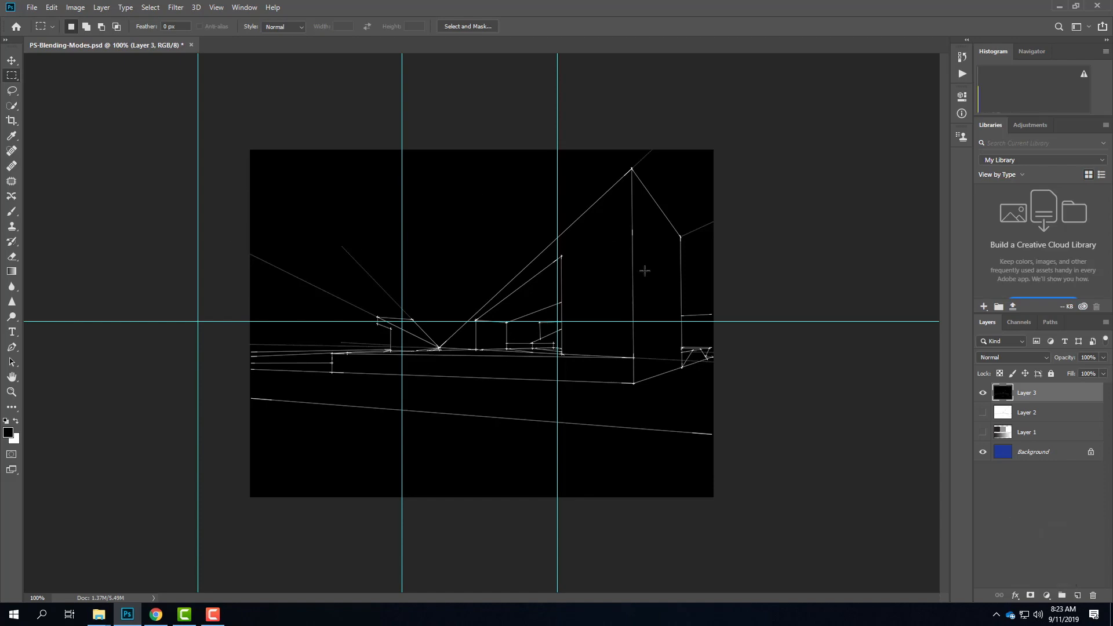
pyautogui.click(32, 8)
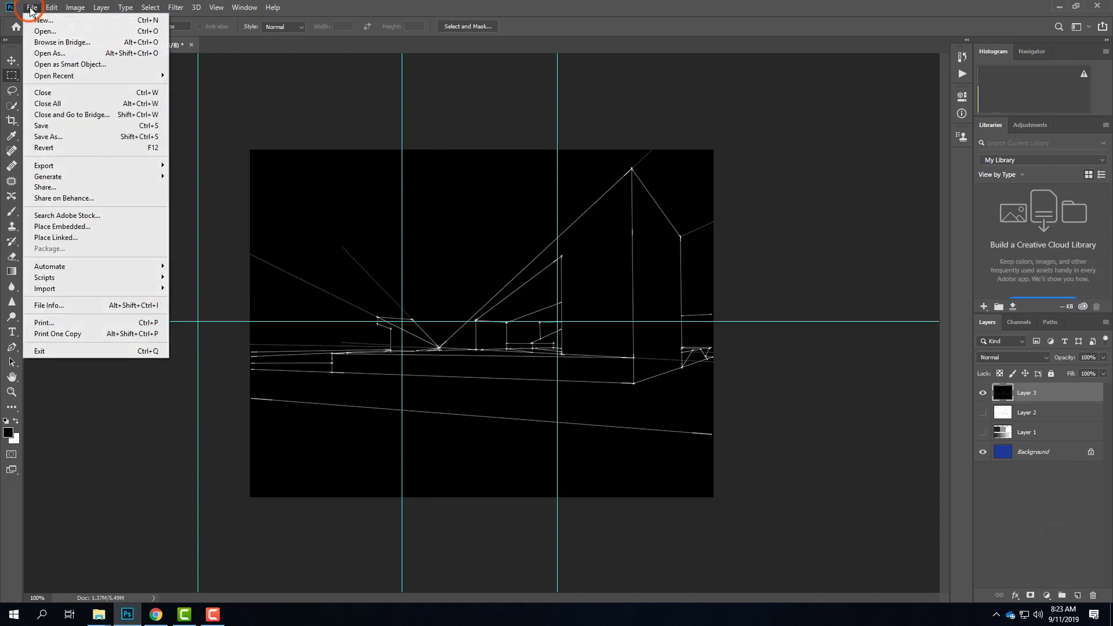
pyautogui.click(47, 33)
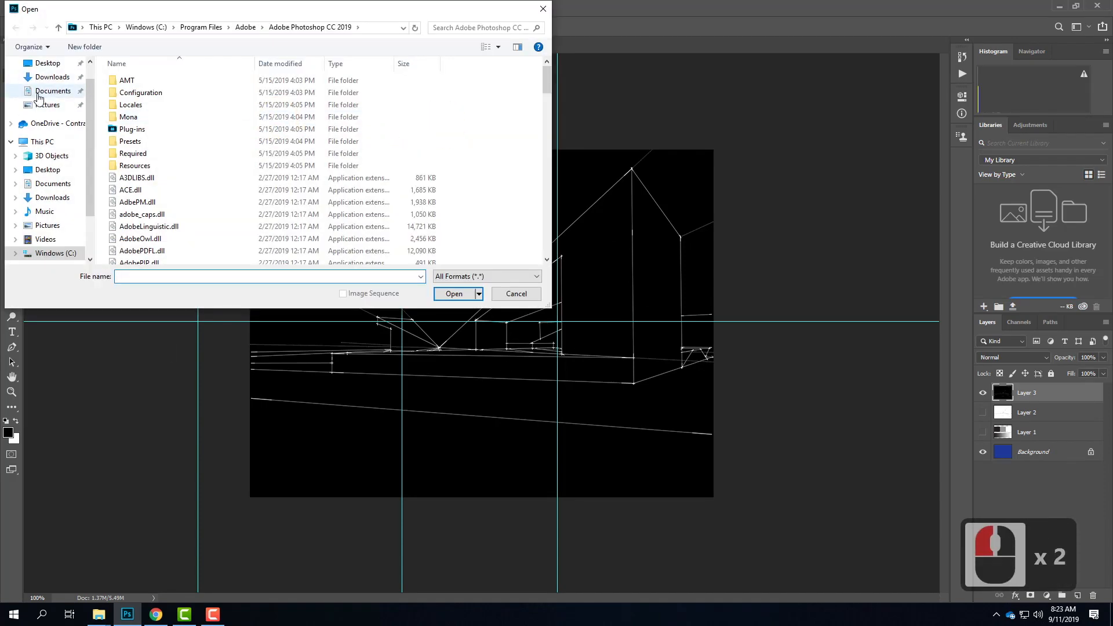
pyautogui.click(52, 76)
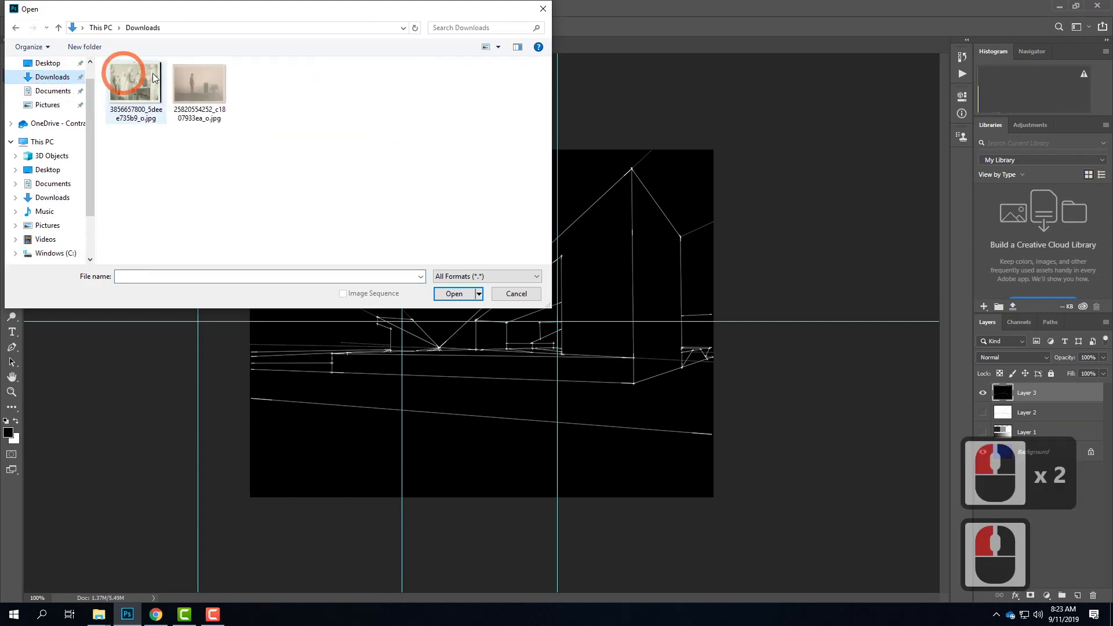
pyautogui.moveTo(273, 163); pyautogui.dragTo(141, 77)
pyautogui.click(460, 293)
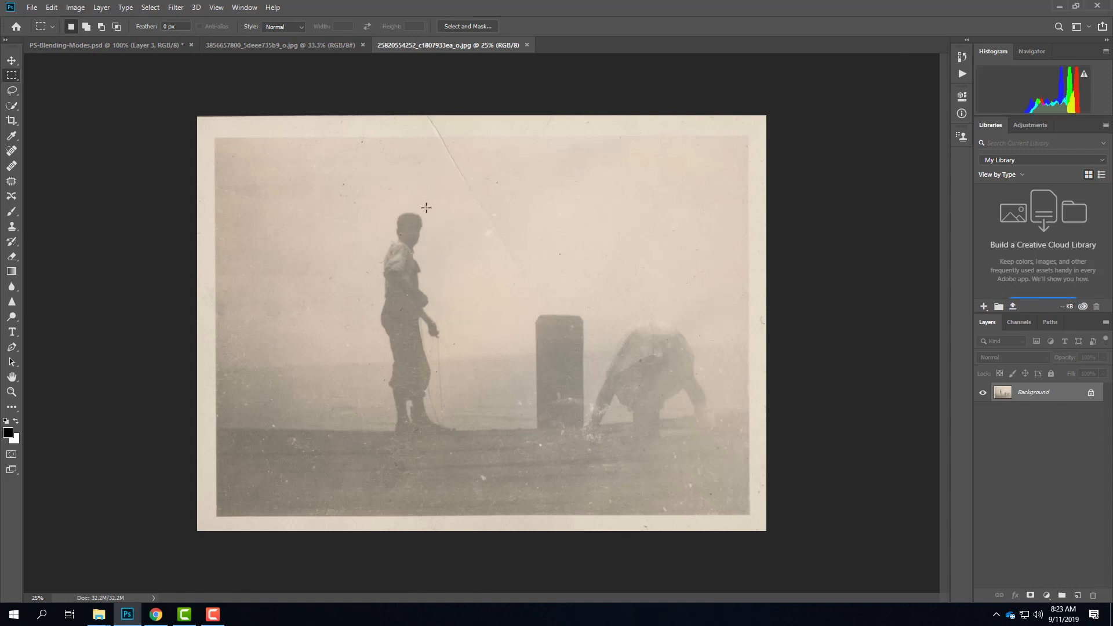
# Step: Add a Levels adjustment layer to the faded kitchen photograph and set its white input level to 250
pyautogui.click(307, 48)
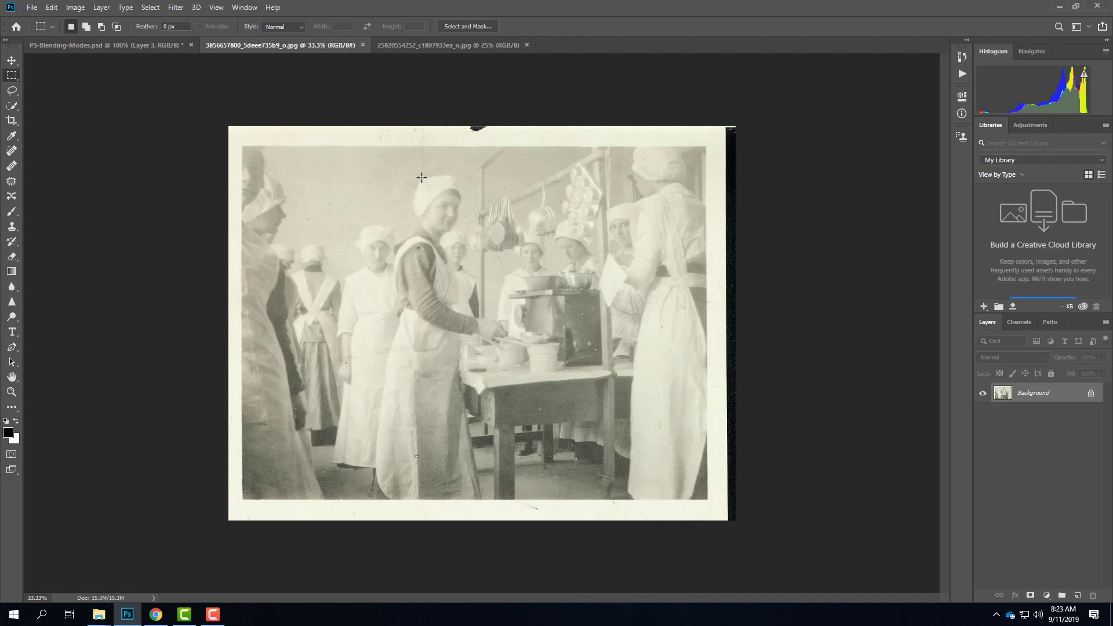
pyautogui.click(102, 7)
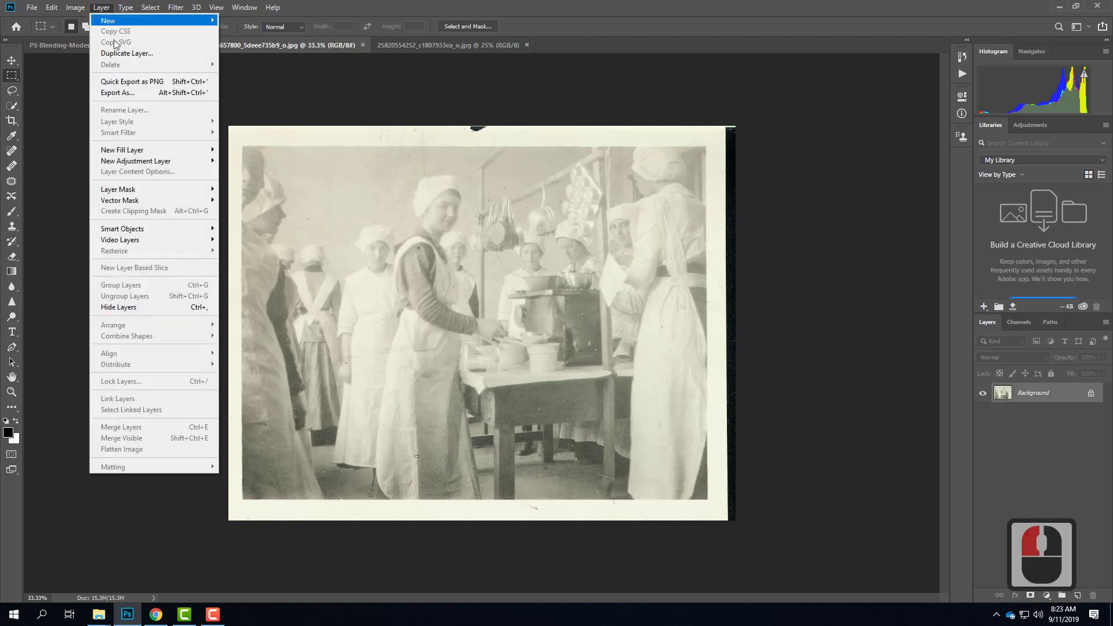
pyautogui.moveTo(152, 162)
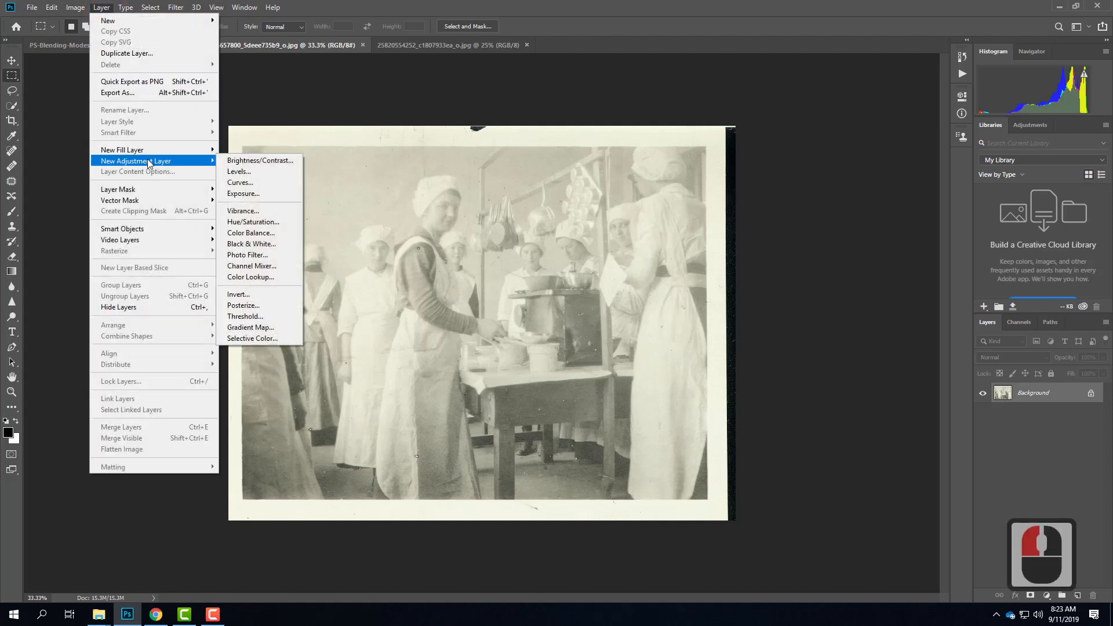
pyautogui.click(251, 173)
pyautogui.click(649, 182)
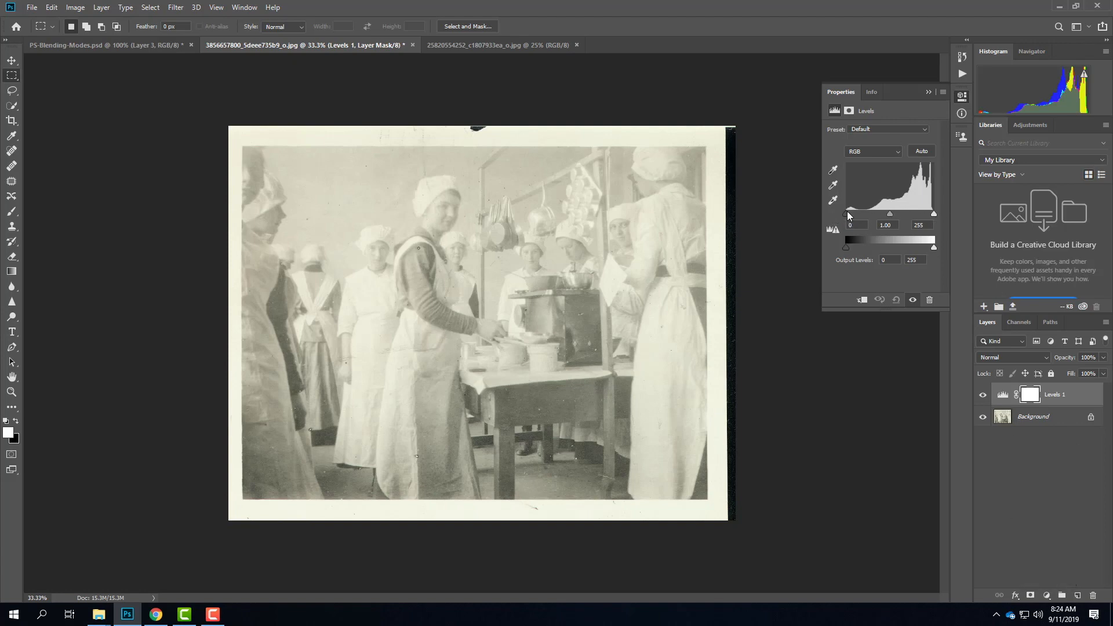
pyautogui.click(934, 213)
pyautogui.click(932, 213)
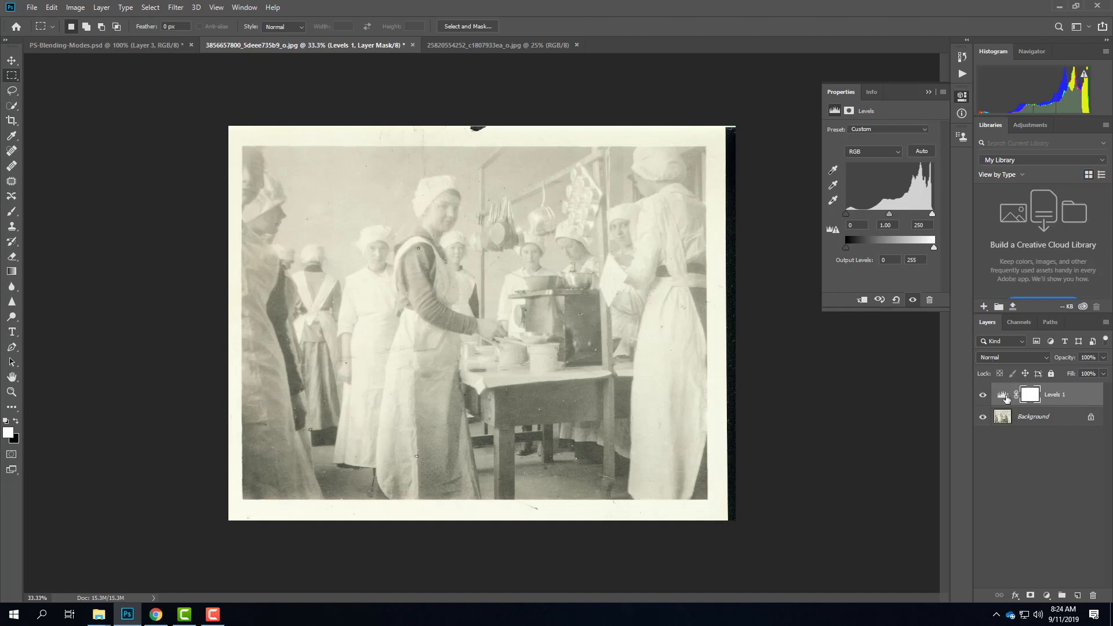
# Step: Set the Levels layer's blending mode to Multiply and toggle its visibility to compare the photo before and after
pyautogui.click(987, 358)
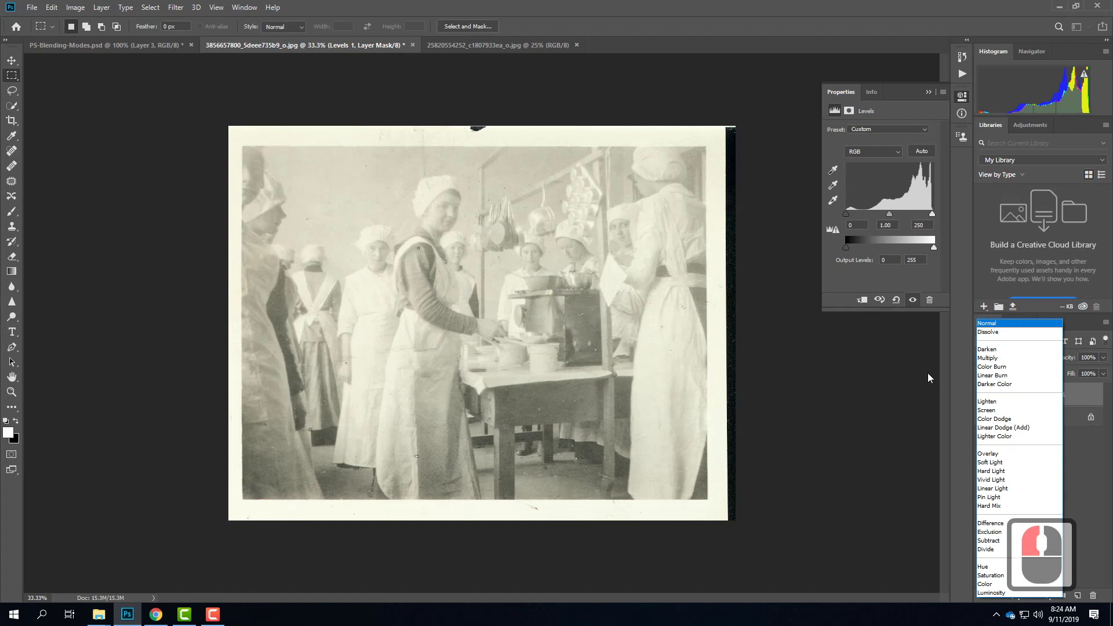
pyautogui.click(989, 358)
pyautogui.click(983, 396)
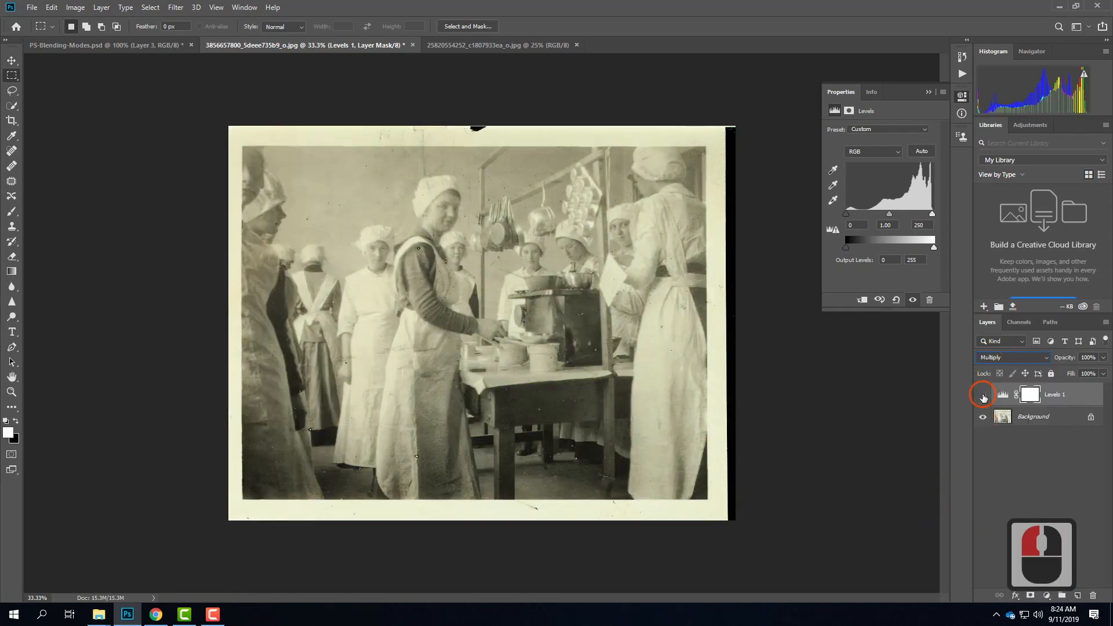
pyautogui.click(983, 395)
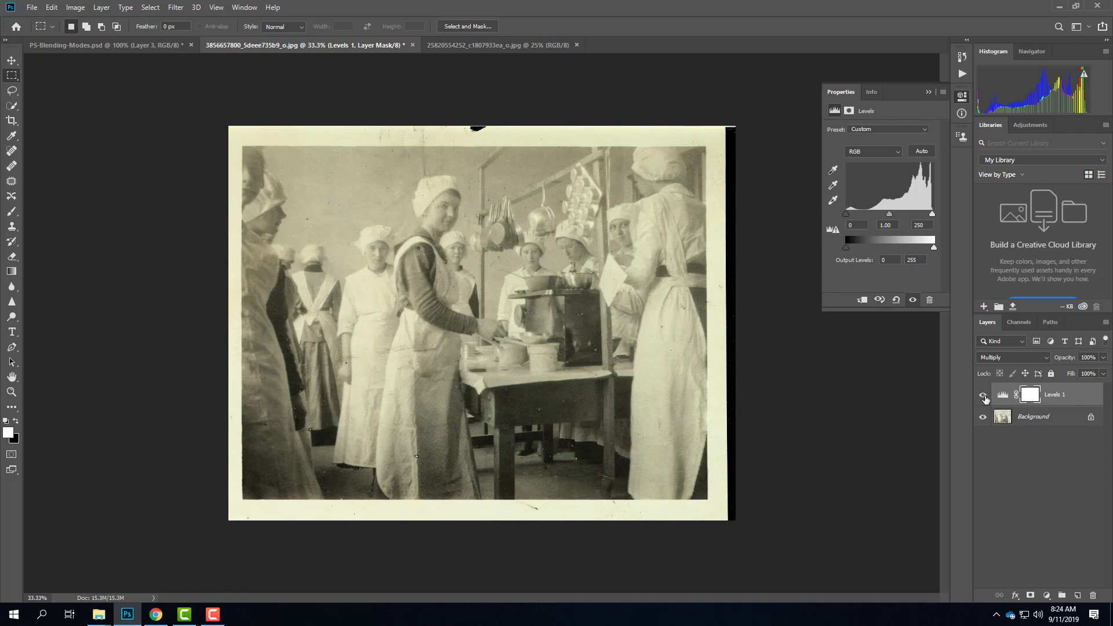
# Step: Rename the Levels adjustment layer to "Multiply" and deselect it
pyautogui.doubleClick(1062, 402)
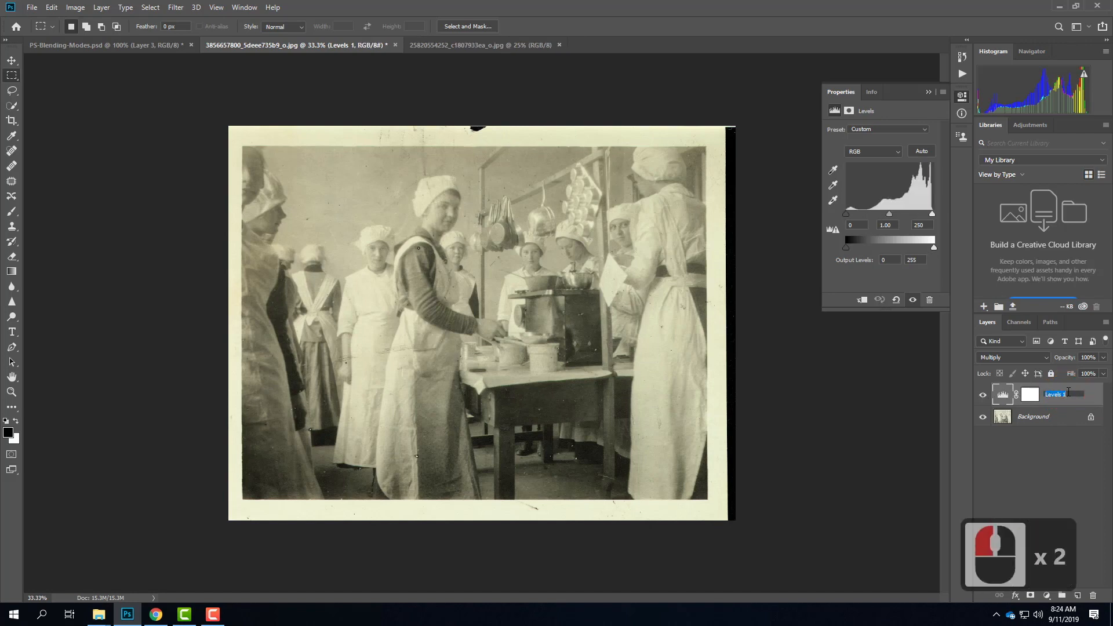
pyautogui.write('<')
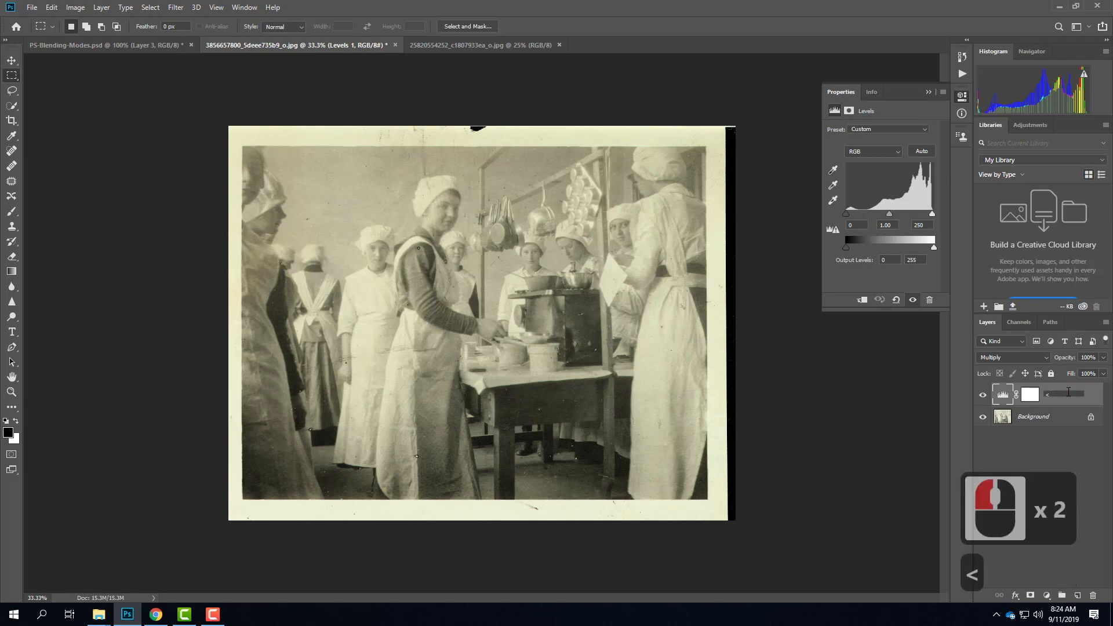
pyautogui.press('BackSpace')
pyautogui.press('BackSpace')
pyautogui.press('BackSpace')
pyautogui.write('Multiply')
pyautogui.press('Return')
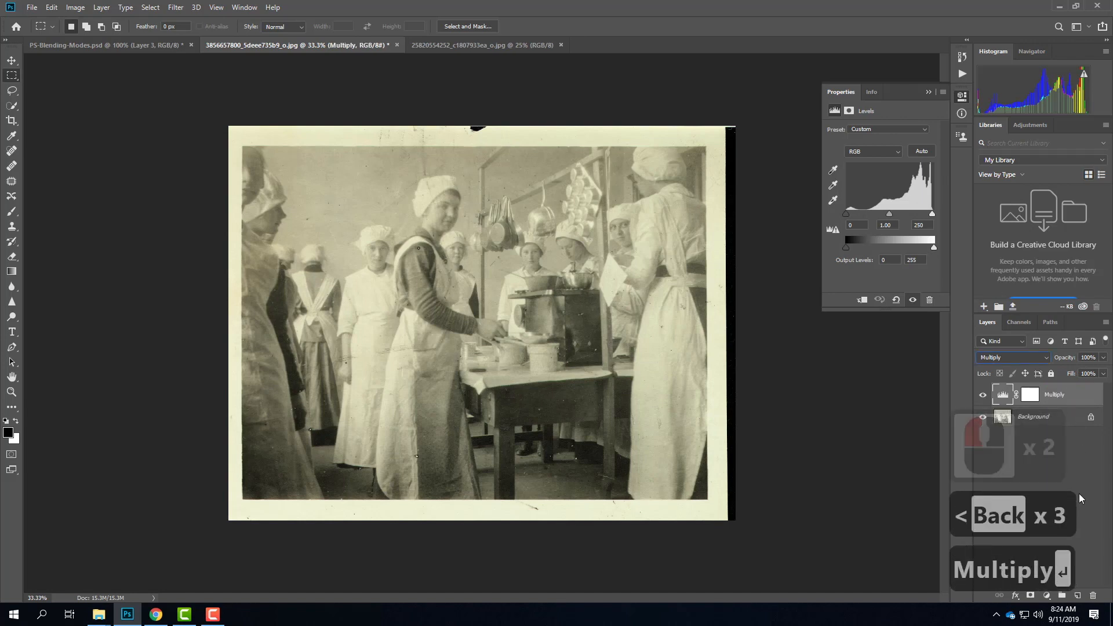
pyautogui.click(1082, 456)
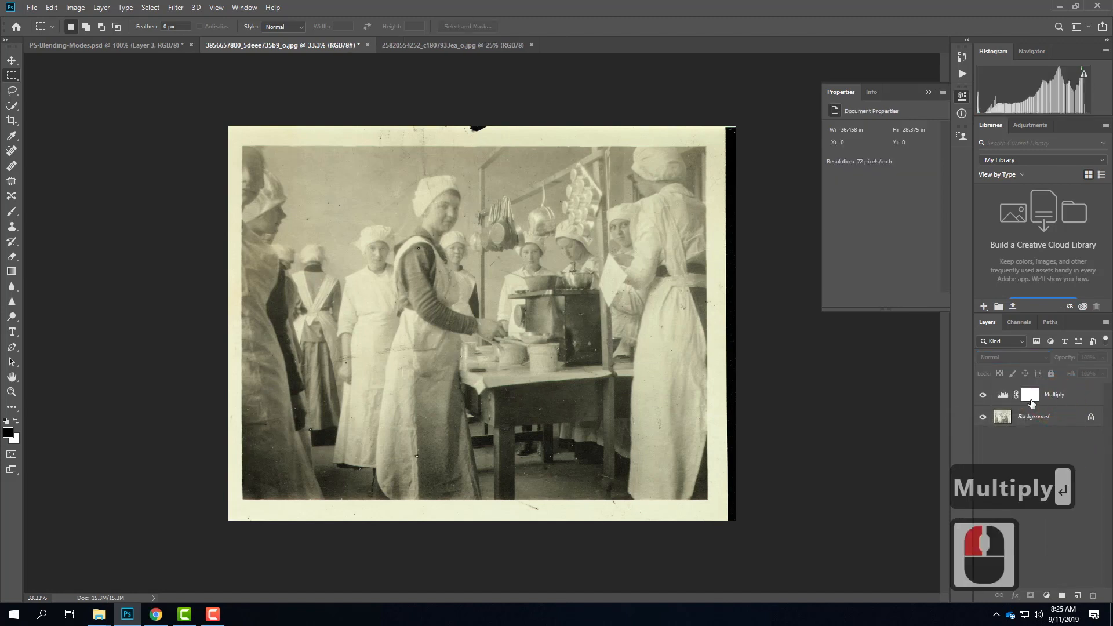
# Step: Hide the Multiply layer, add another Levels adjustment layer named "Screen", and collapse its properties
pyautogui.click(983, 395)
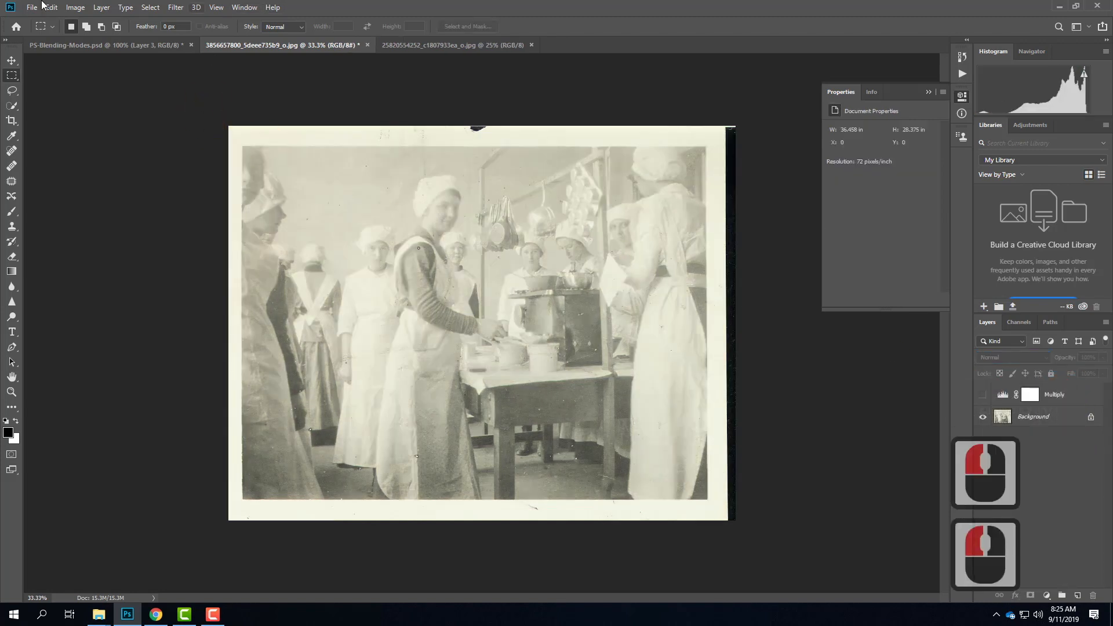
pyautogui.click(100, 7)
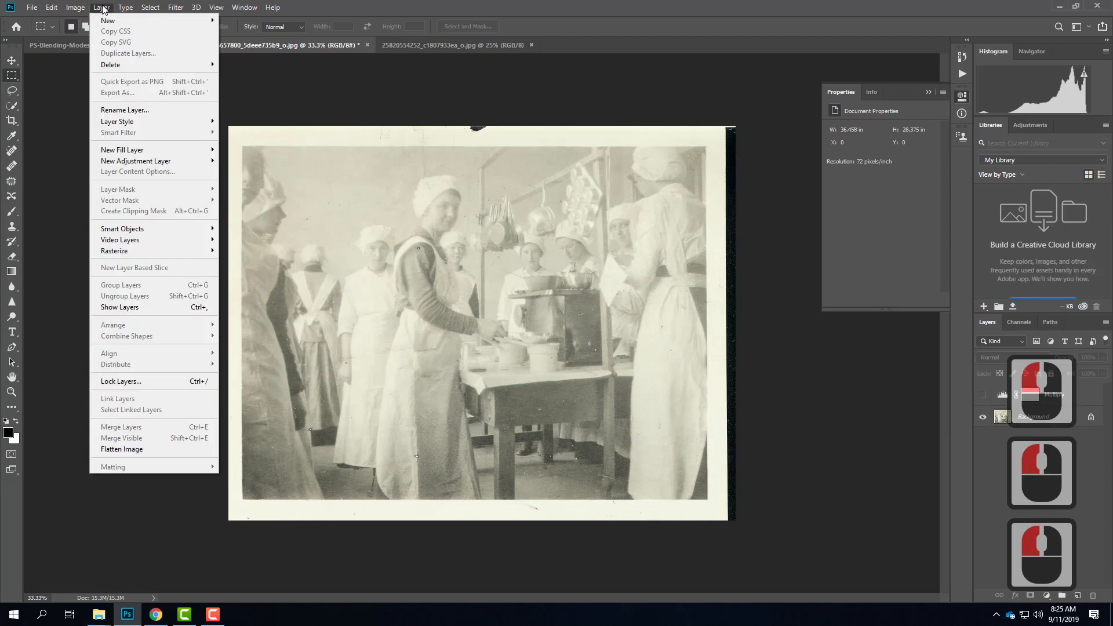
pyautogui.moveTo(164, 160)
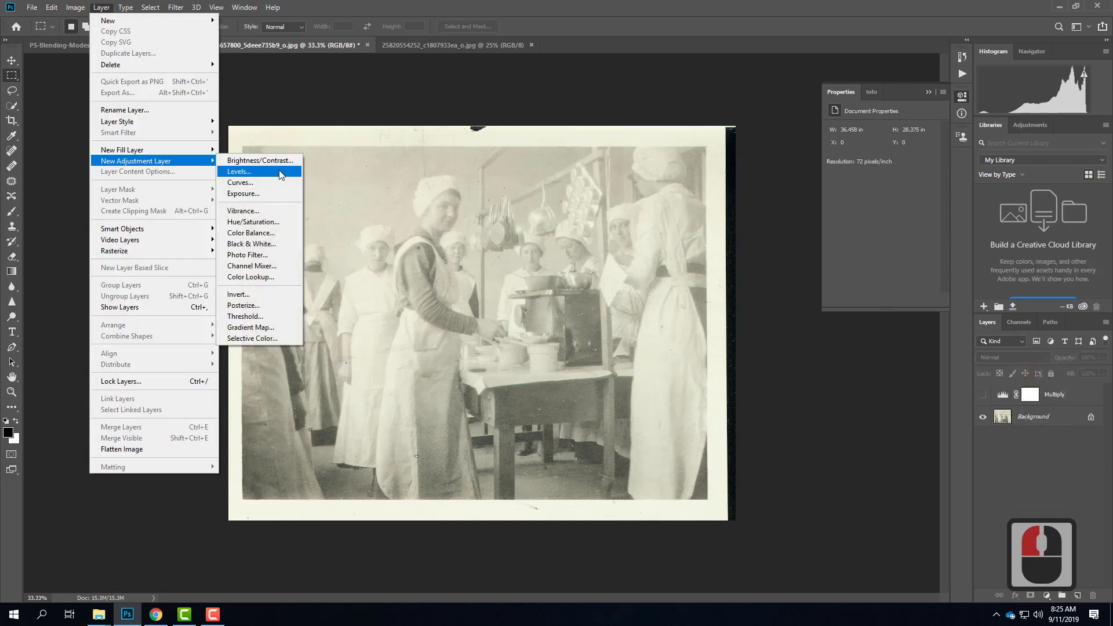
pyautogui.click(279, 170)
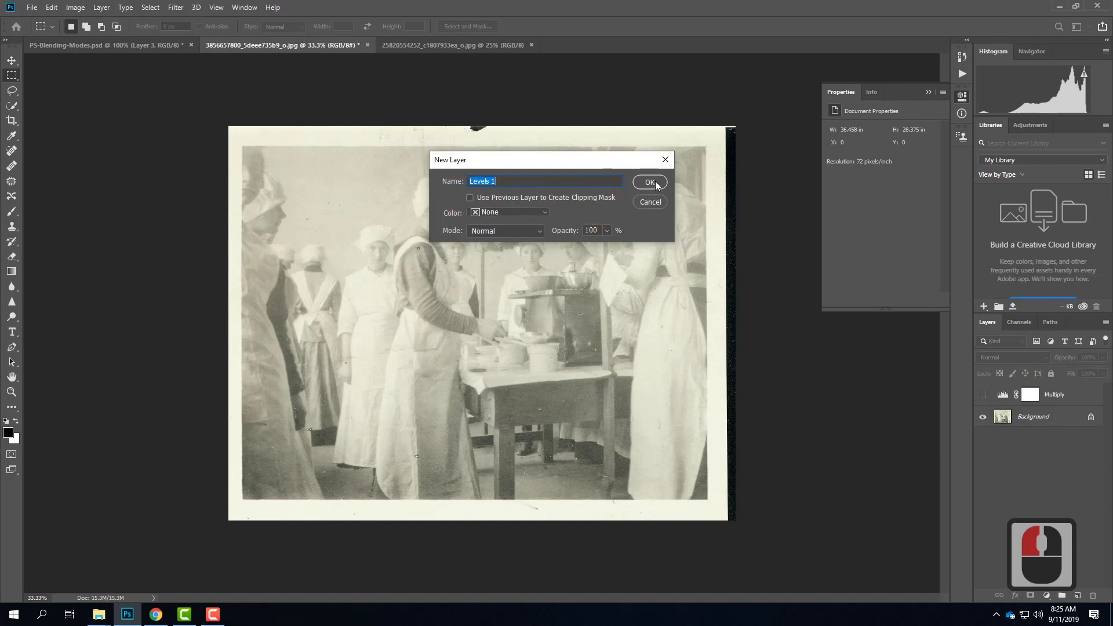
pyautogui.write('Screen')
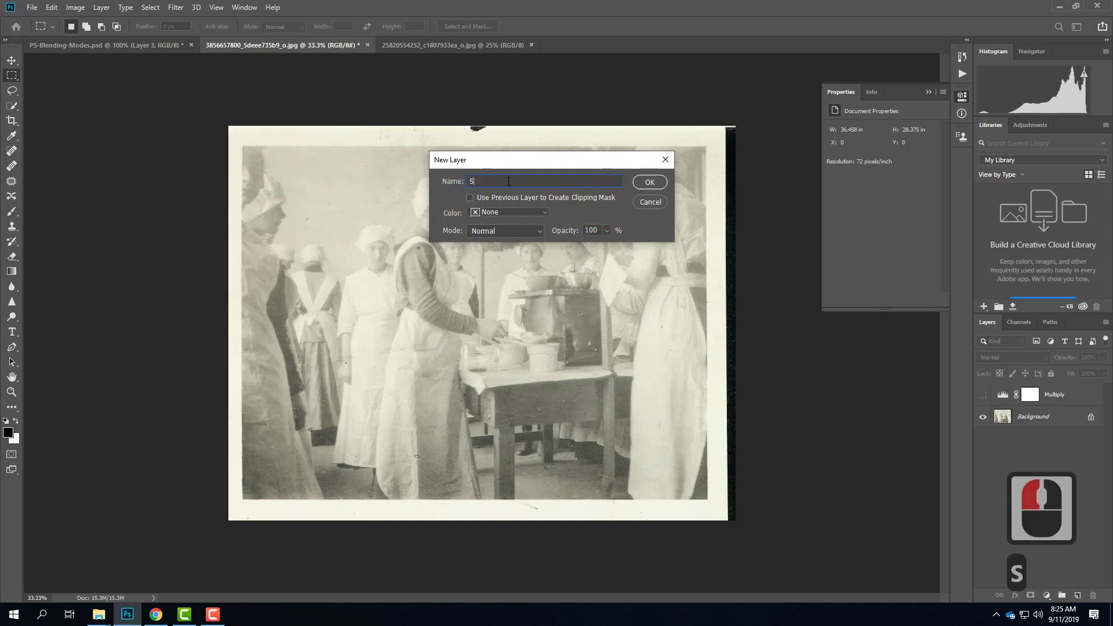
pyautogui.click(641, 183)
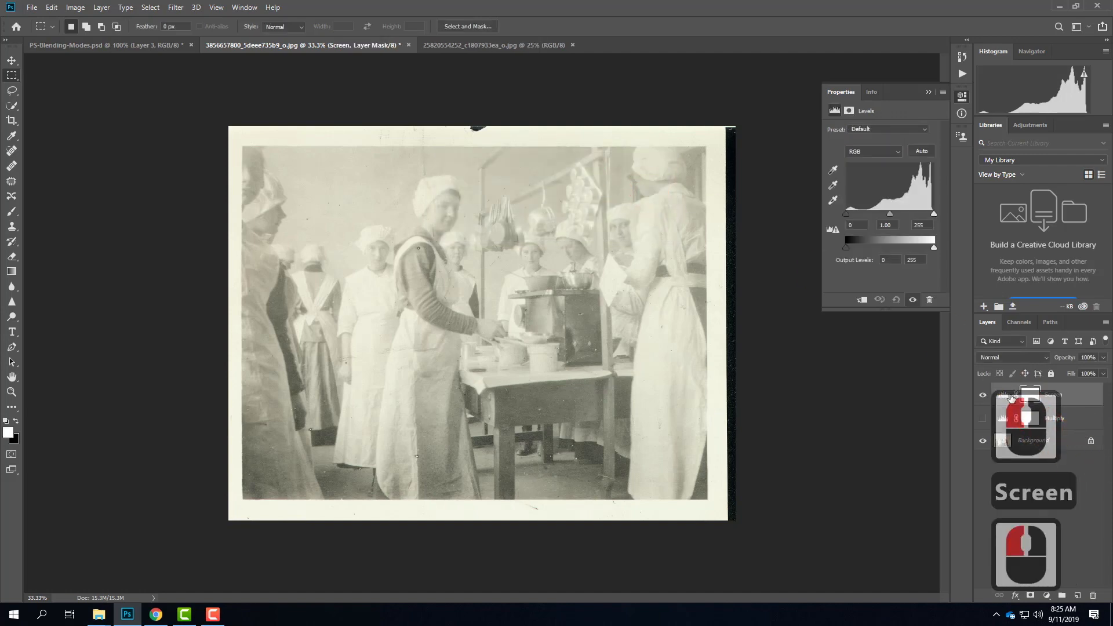
pyautogui.click(928, 92)
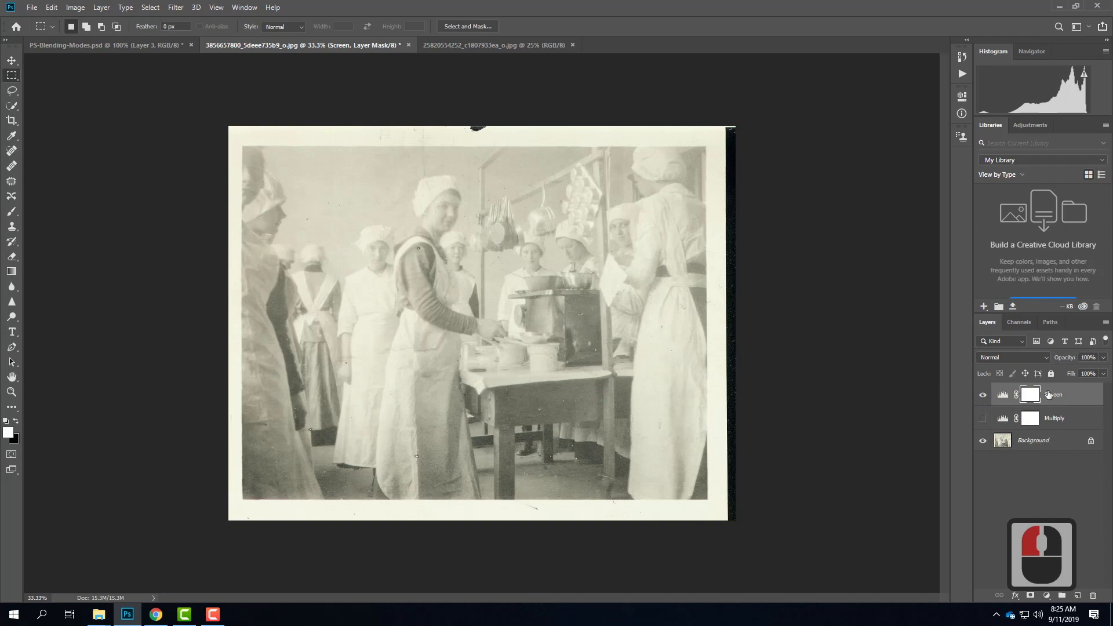
# Step: Set the Screen adjustment layer's blending mode to Screen and hide the layer after viewing its effect
pyautogui.click(1012, 357)
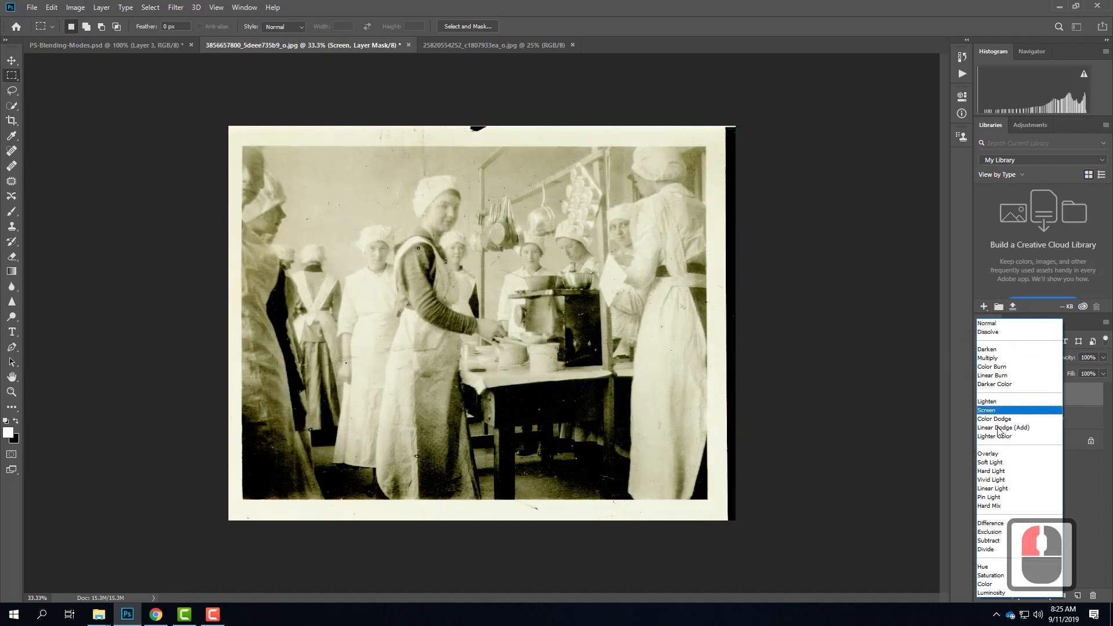
pyautogui.click(986, 410)
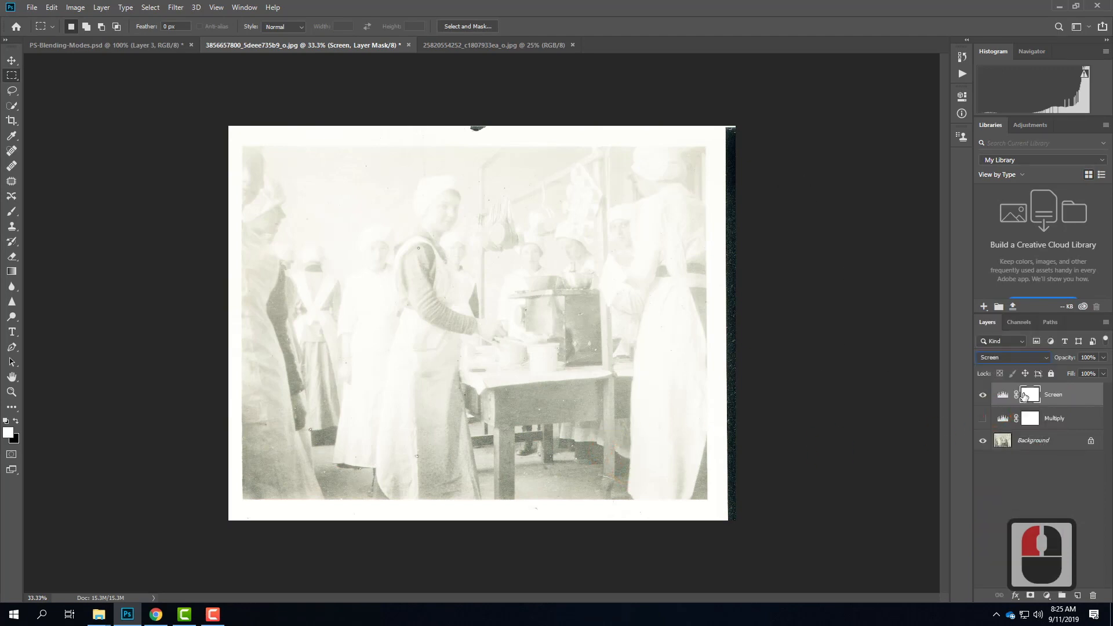
pyautogui.click(983, 396)
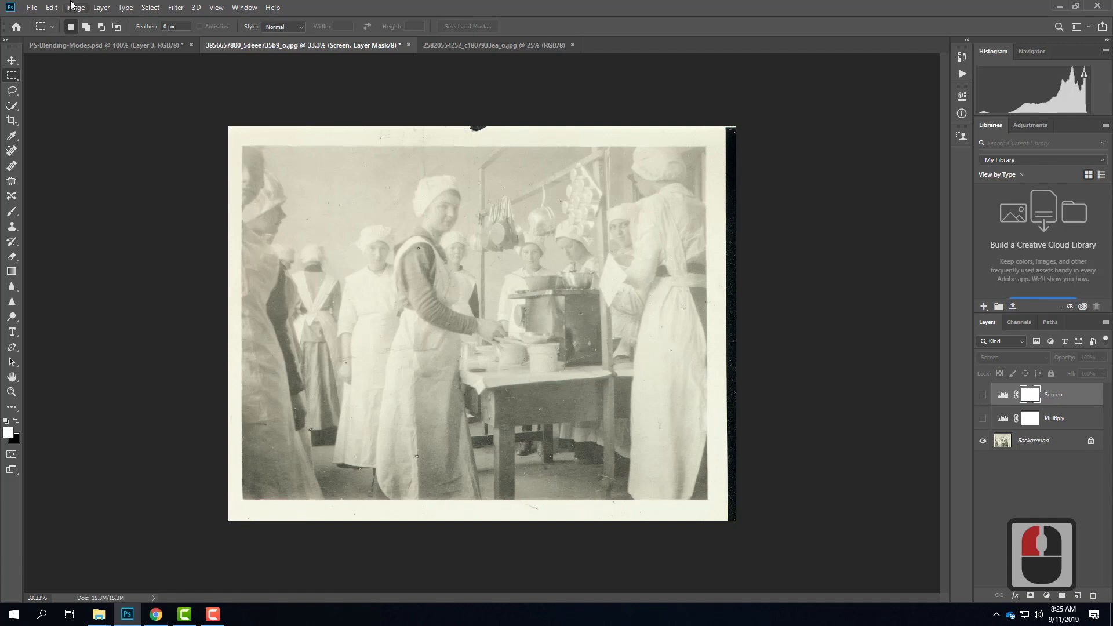
# Step: Add a third Levels adjustment layer above the hidden Screen layer and name it "Overlay"
pyautogui.click(102, 8)
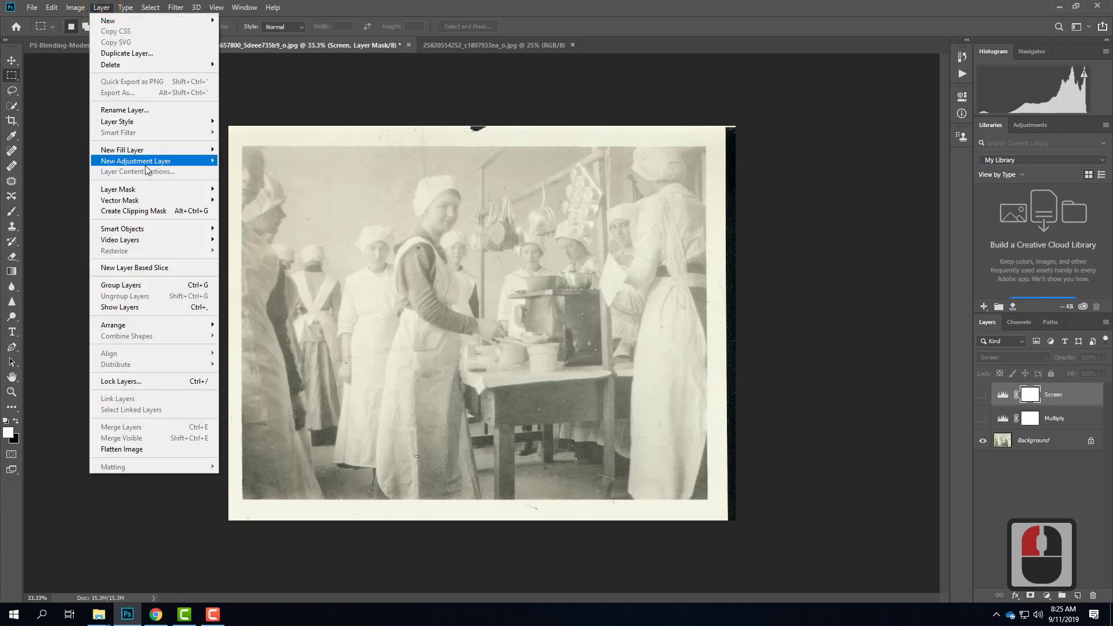
pyautogui.moveTo(146, 162)
pyautogui.click(261, 173)
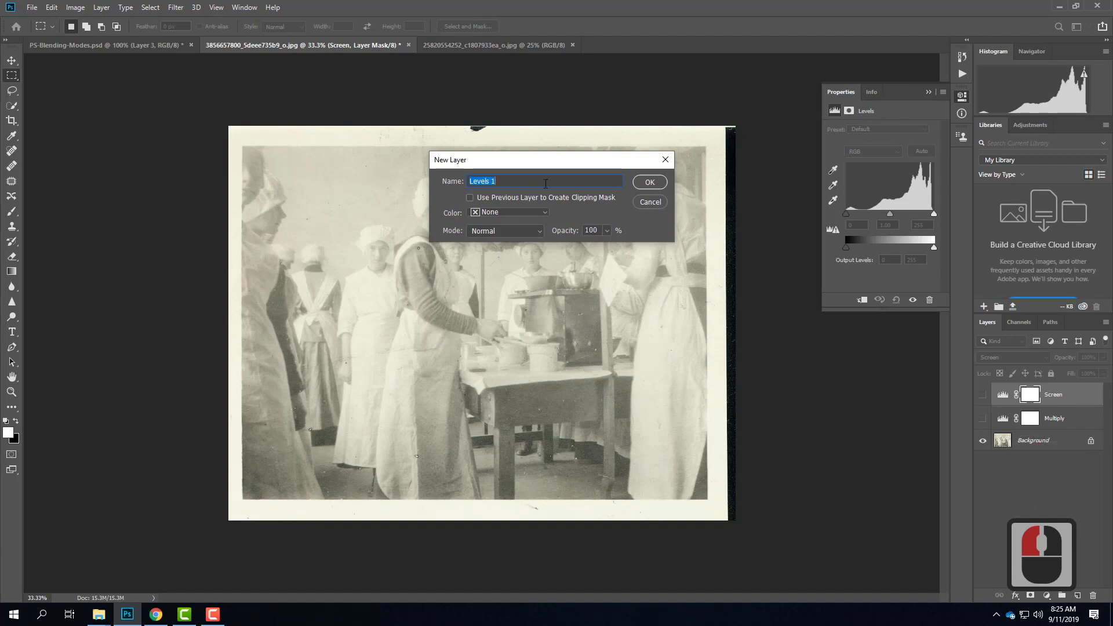
pyautogui.write('Overlay')
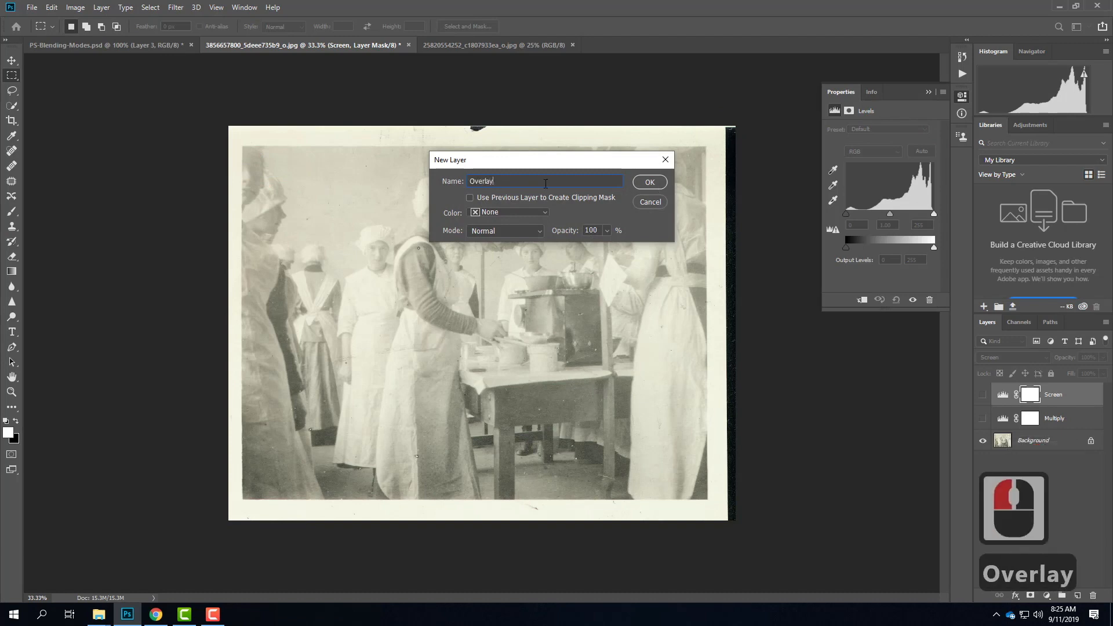
pyautogui.press('Return')
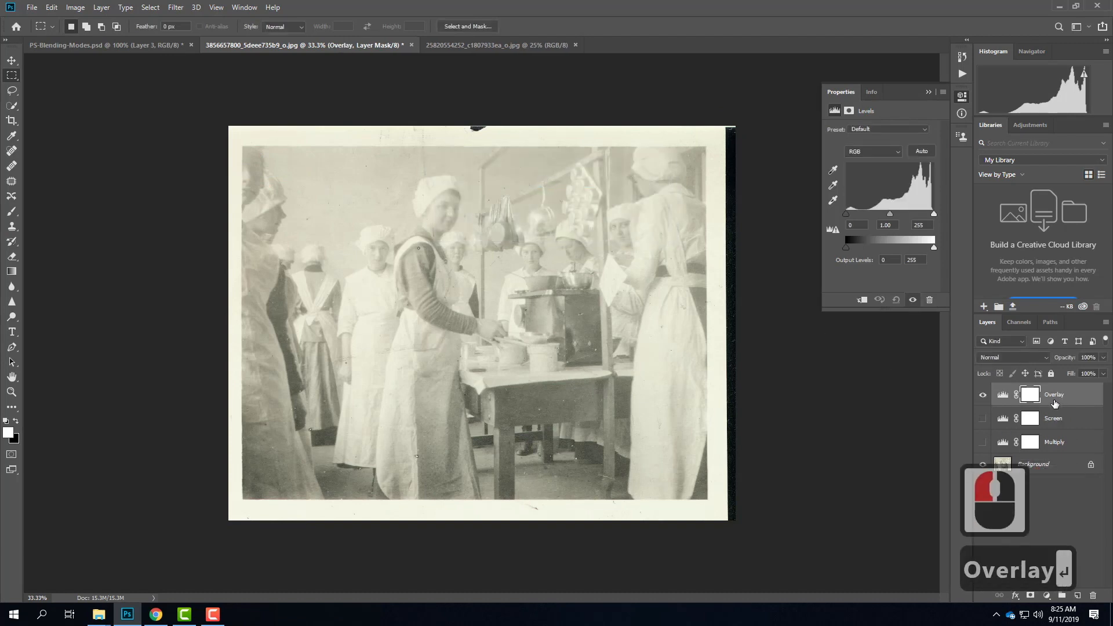
# Step: Set the Overlay adjustment layer's blending mode to Overlay and hide the layer after viewing its effect
pyautogui.click(1035, 356)
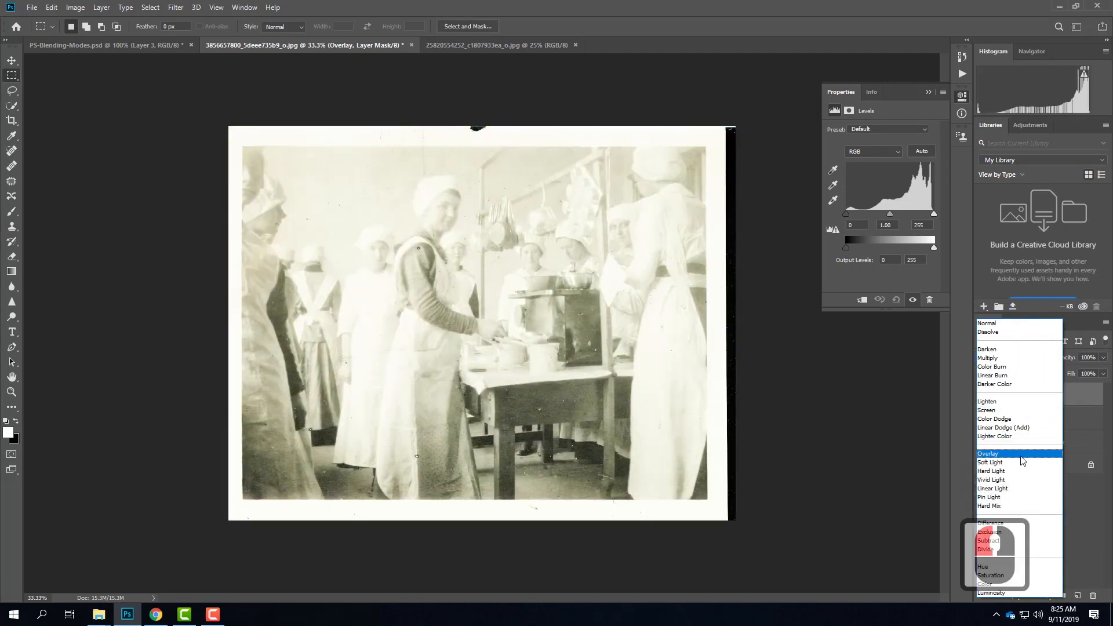
pyautogui.click(1020, 454)
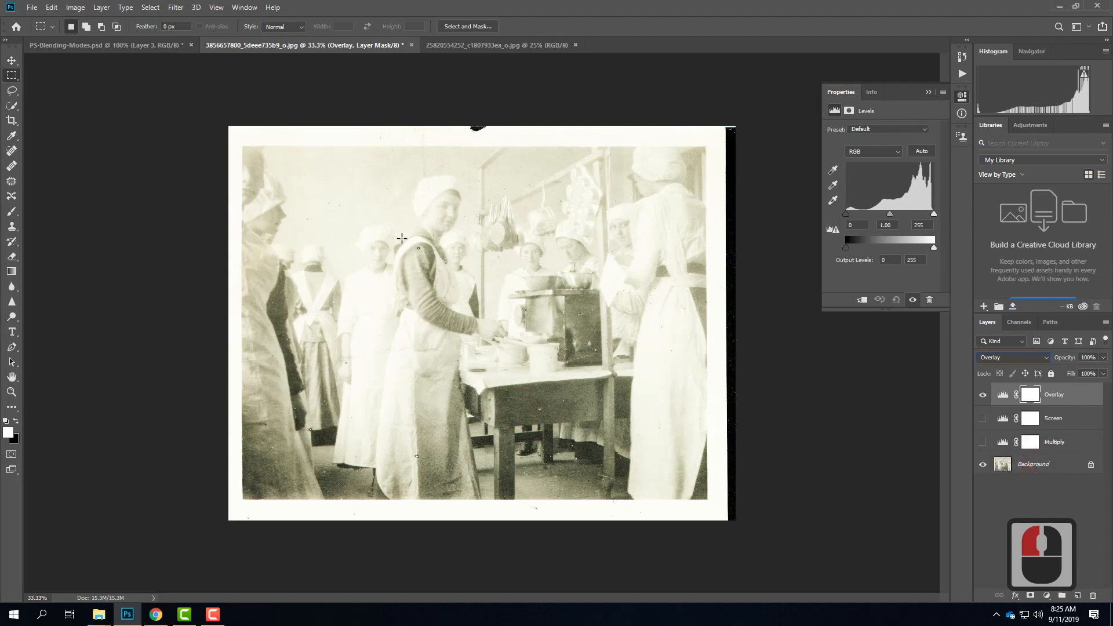
pyautogui.click(981, 394)
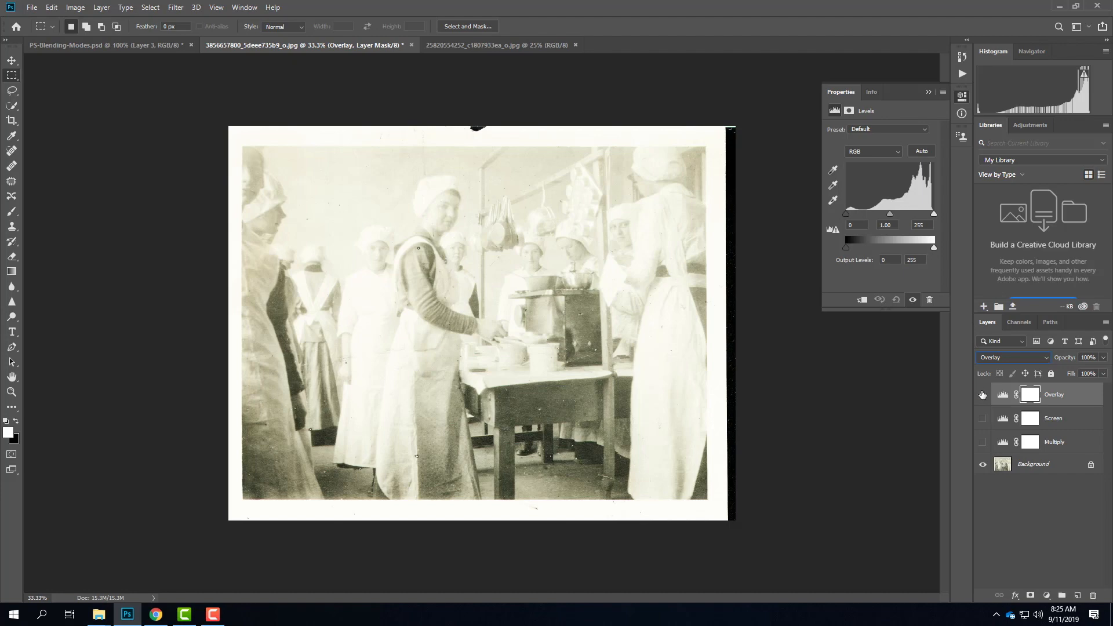
# Step: Show and select the Multiply layer, and try its opacity adjustment while leaving it at 100%
pyautogui.click(982, 442)
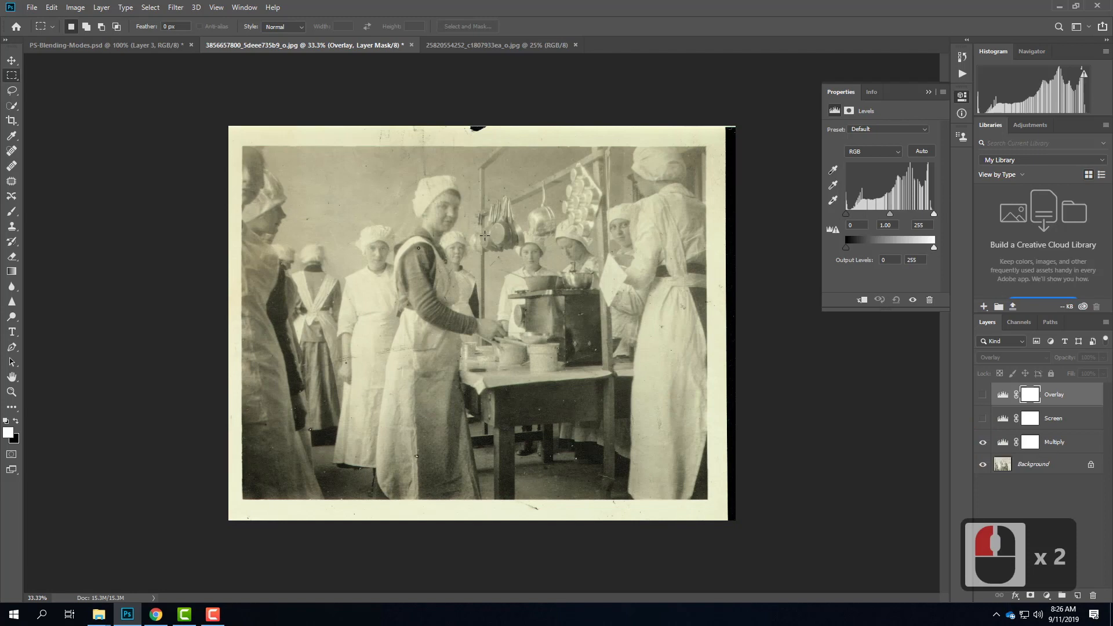
pyautogui.click(1078, 448)
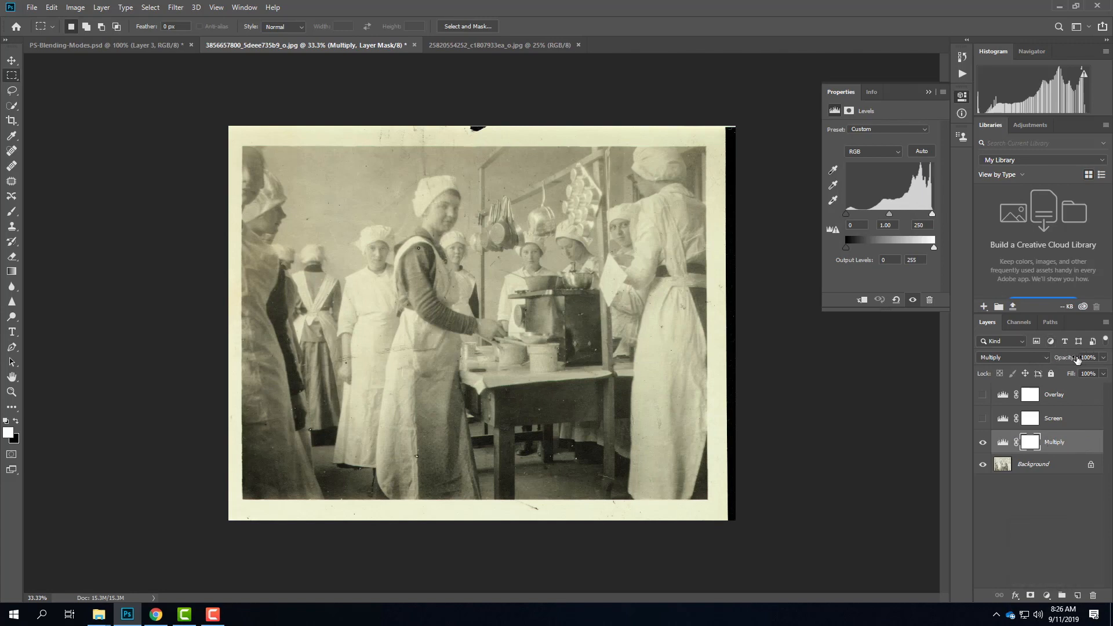
pyautogui.click(1103, 357)
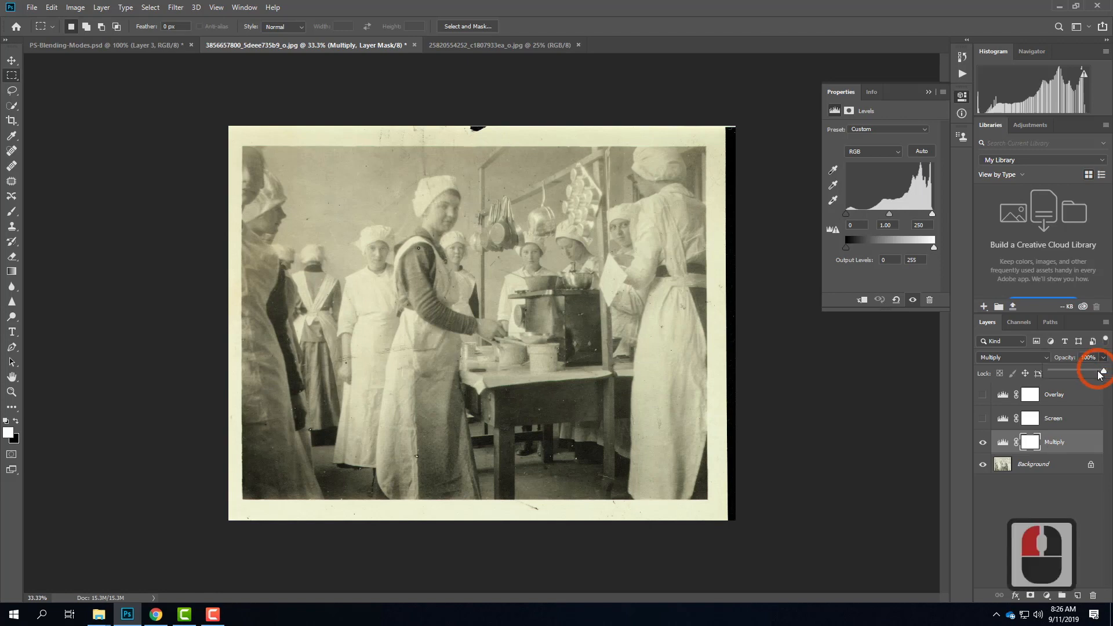
pyautogui.moveTo(1104, 371)
pyautogui.mouseDown()
pyautogui.moveTo(1065, 371)
pyautogui.moveTo(1099, 373)
pyautogui.mouseUp()
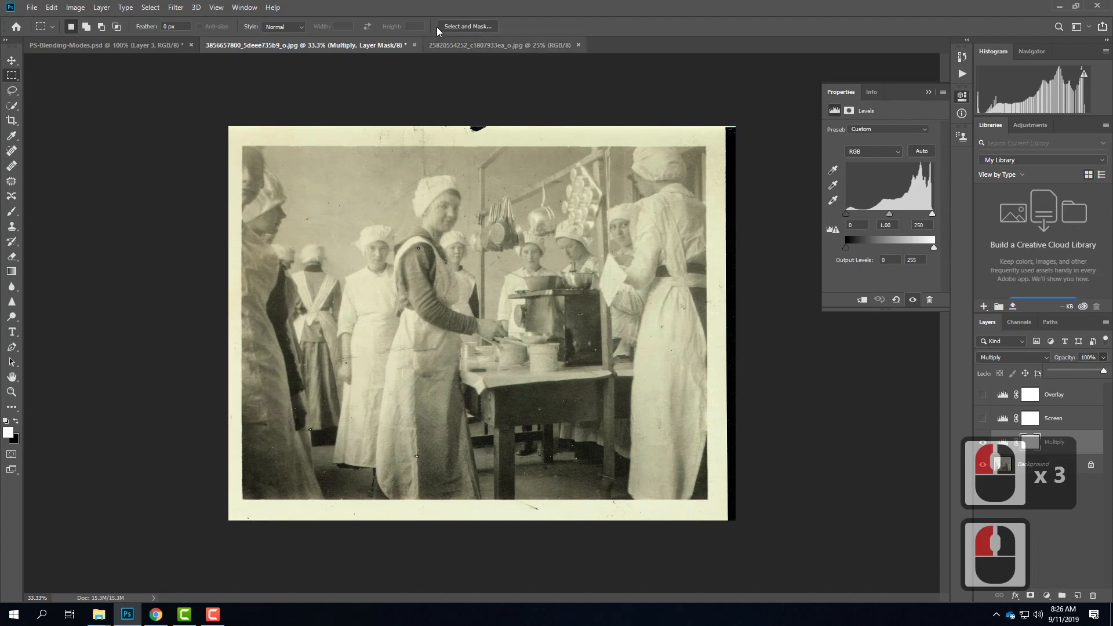
pyautogui.click(512, 44)
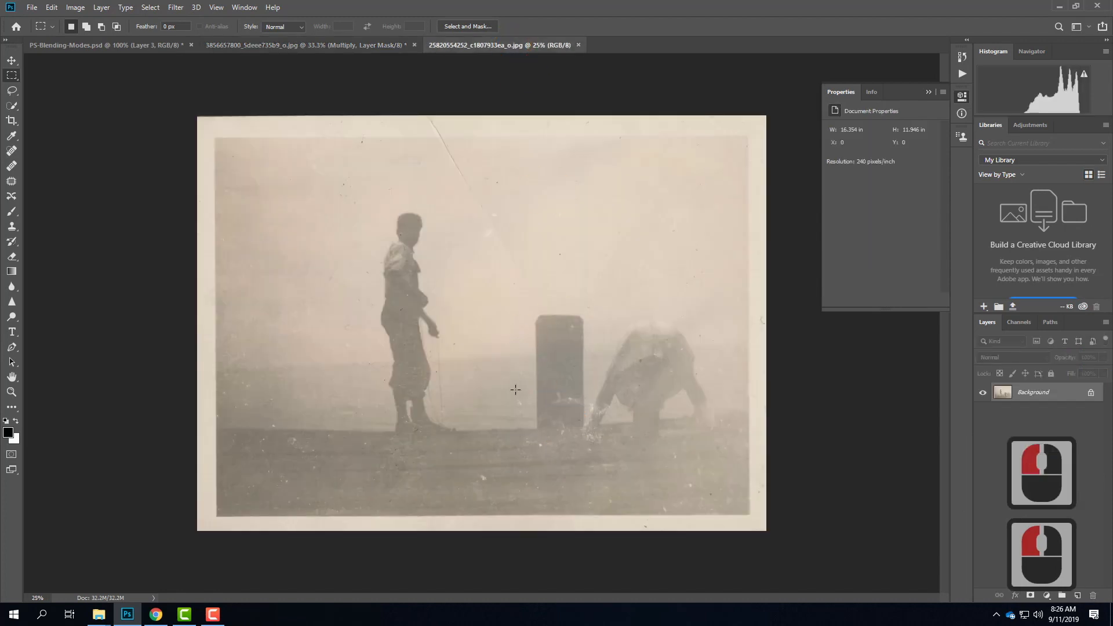
pyautogui.click(80, 10)
pyautogui.moveTo(105, 12)
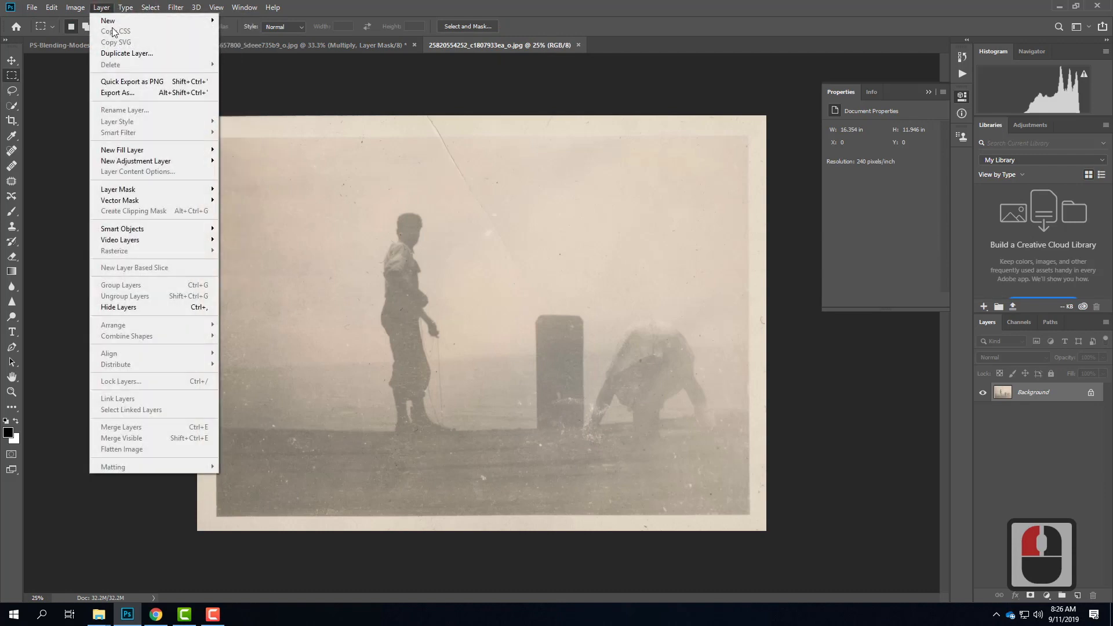
pyautogui.moveTo(189, 164)
pyautogui.click(240, 172)
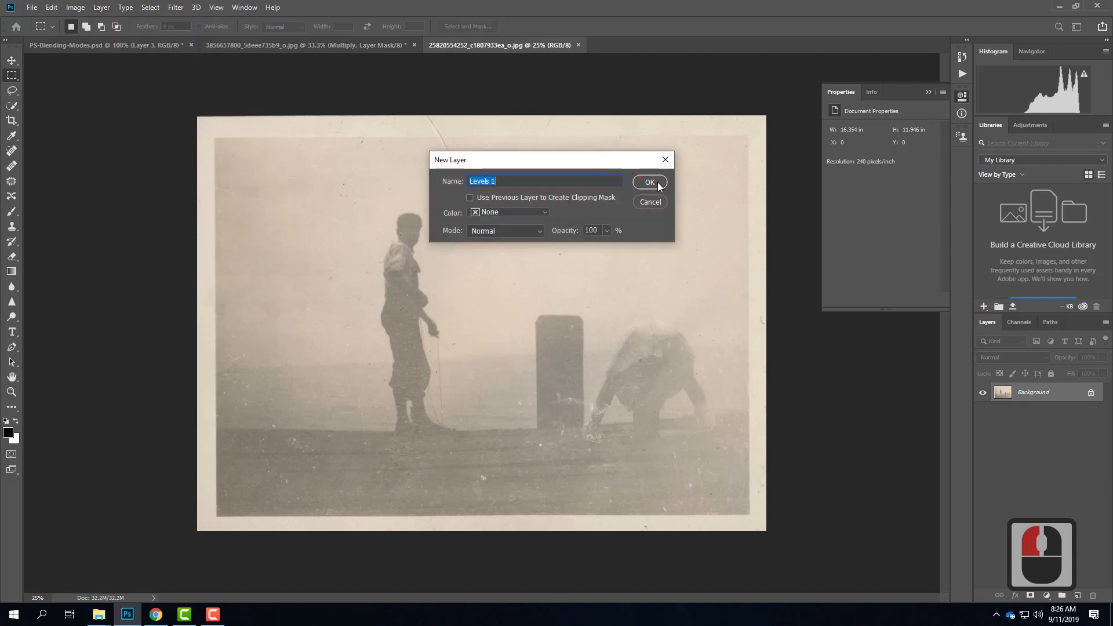
pyautogui.write('Multiply')
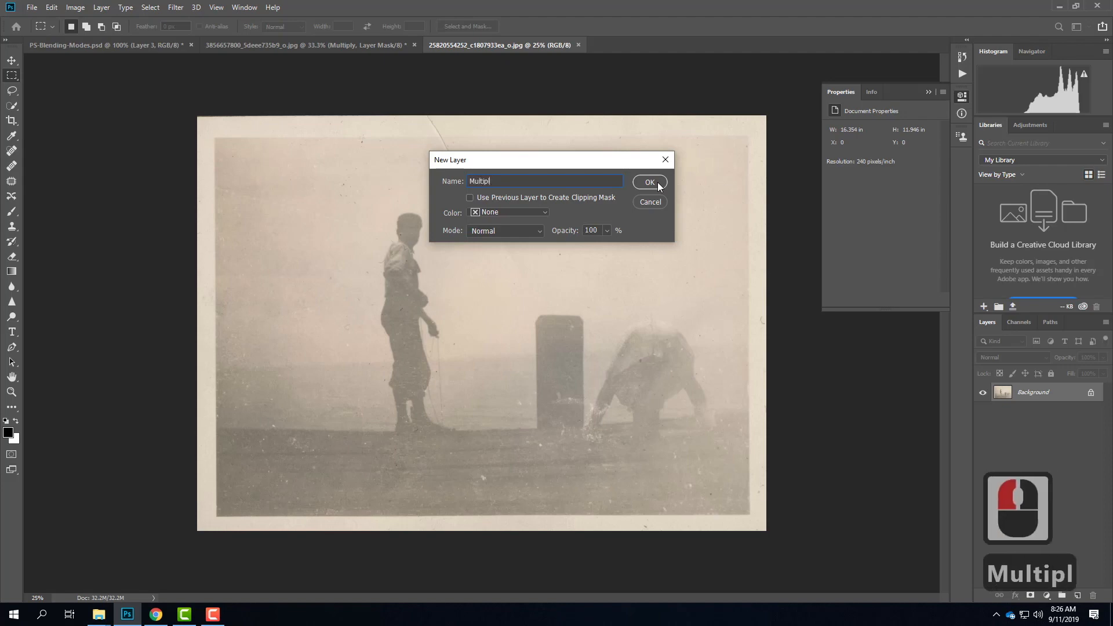
pyautogui.press('Return')
# Step: Set the Multiply layer's input levels to 101 for shadows and 237 for highlights, with Multiply as its blending mode
pyautogui.moveTo(848, 215); pyautogui.dragTo(927, 215)
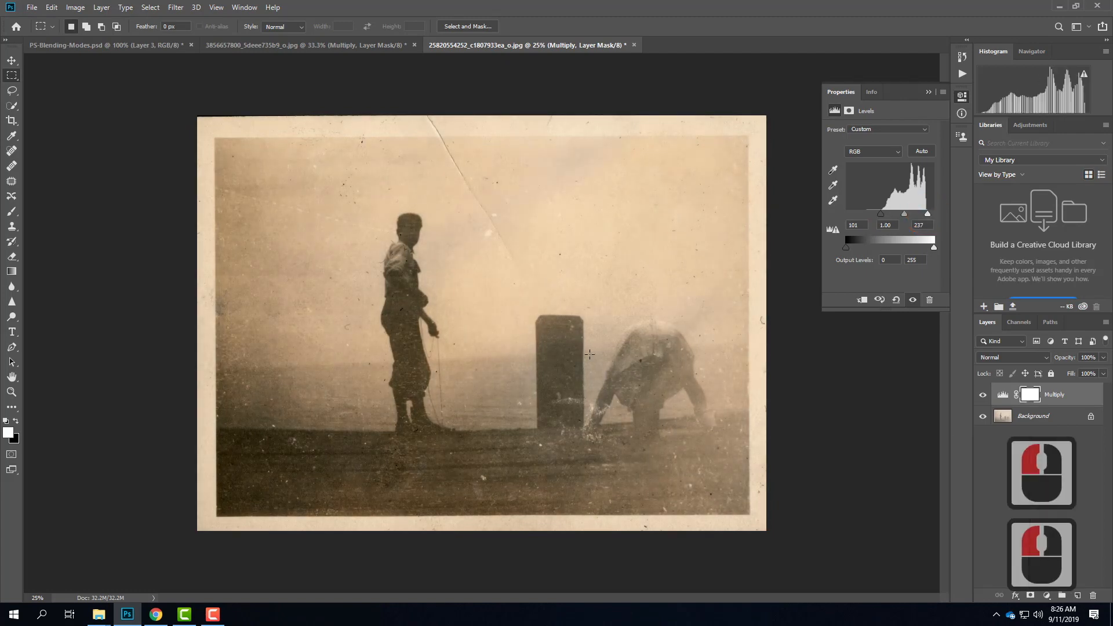
pyautogui.click(1010, 357)
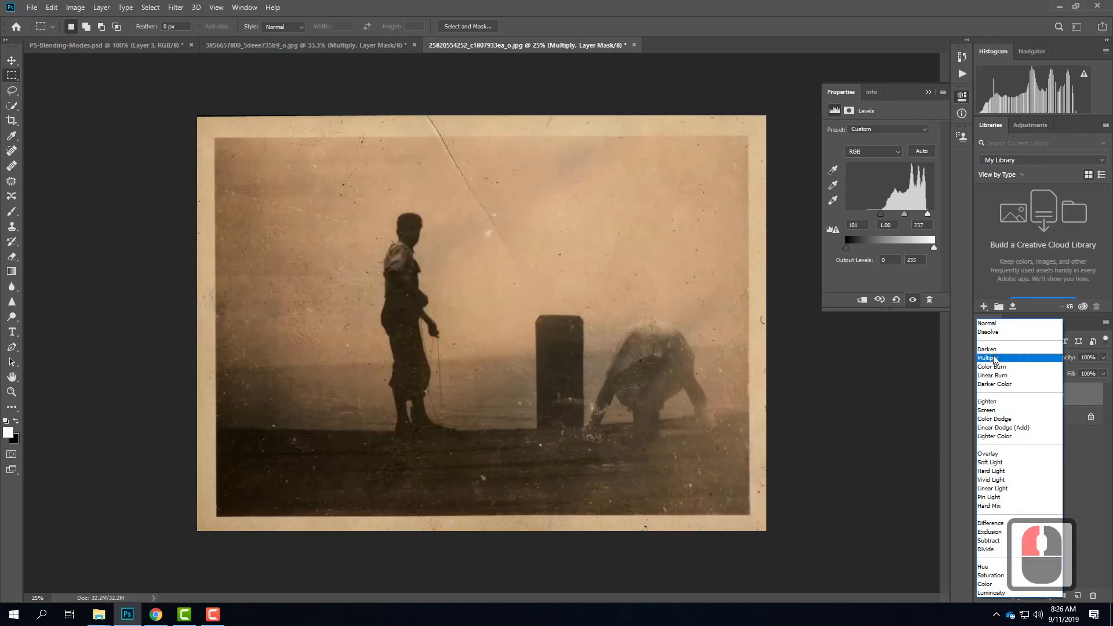
pyautogui.click(995, 358)
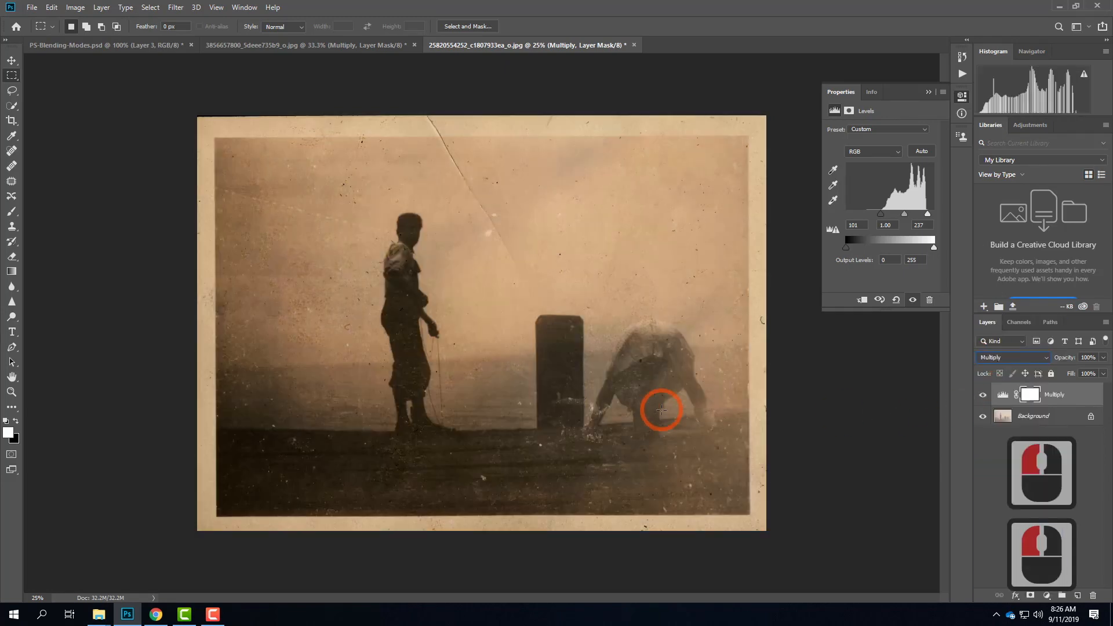
# Step: Compare the photo with and without the Multiply layer, and reduce that layer's opacity to 66%
pyautogui.click(984, 395)
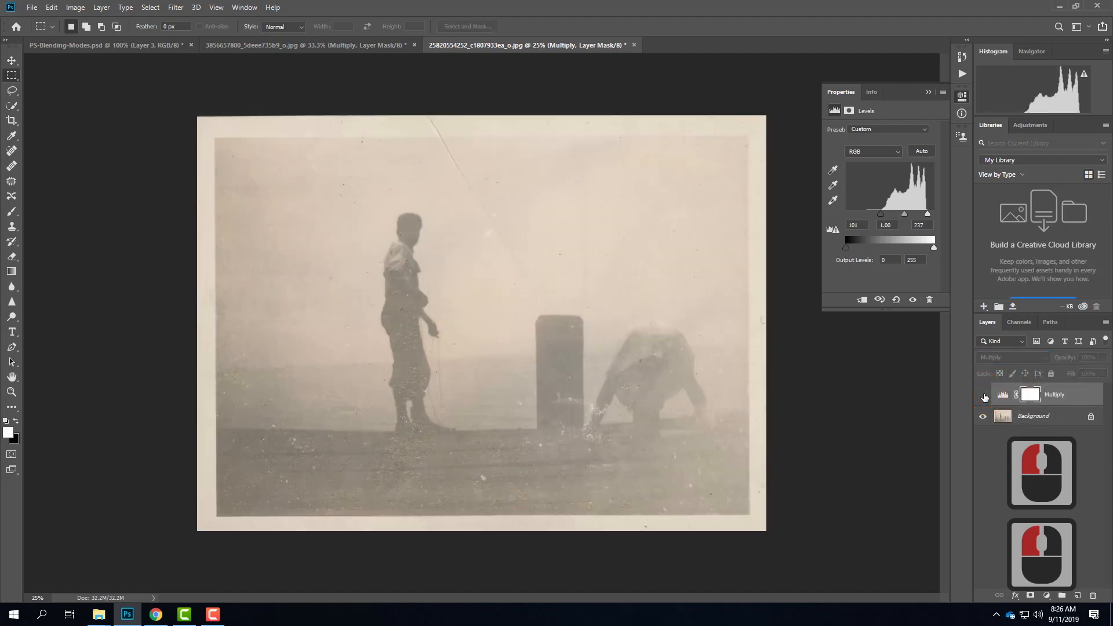
pyautogui.click(983, 396)
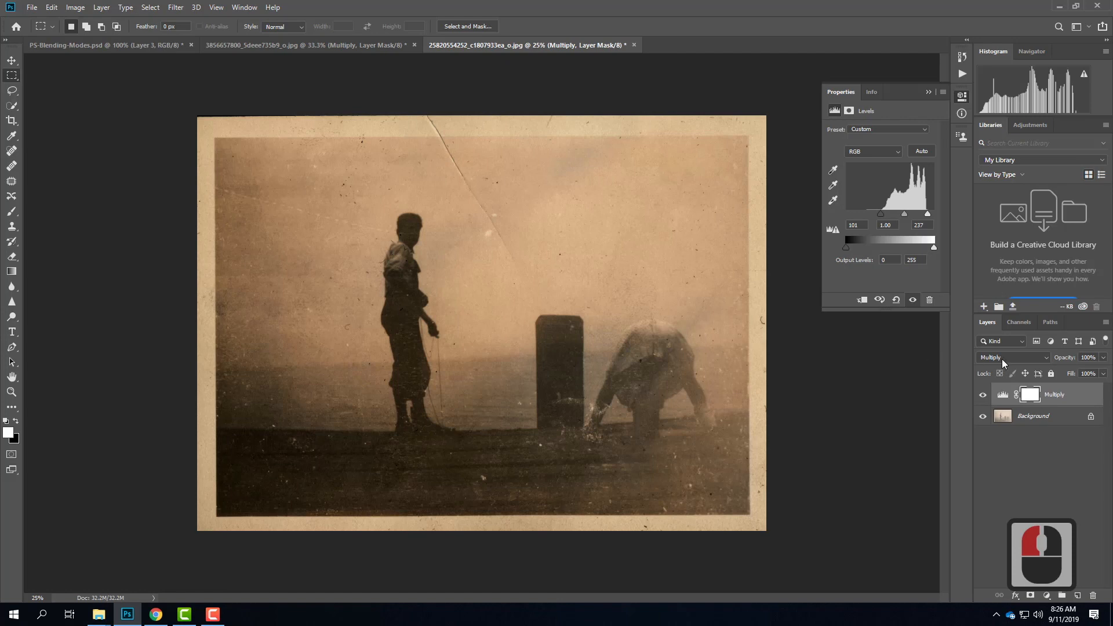
pyautogui.click(1103, 359)
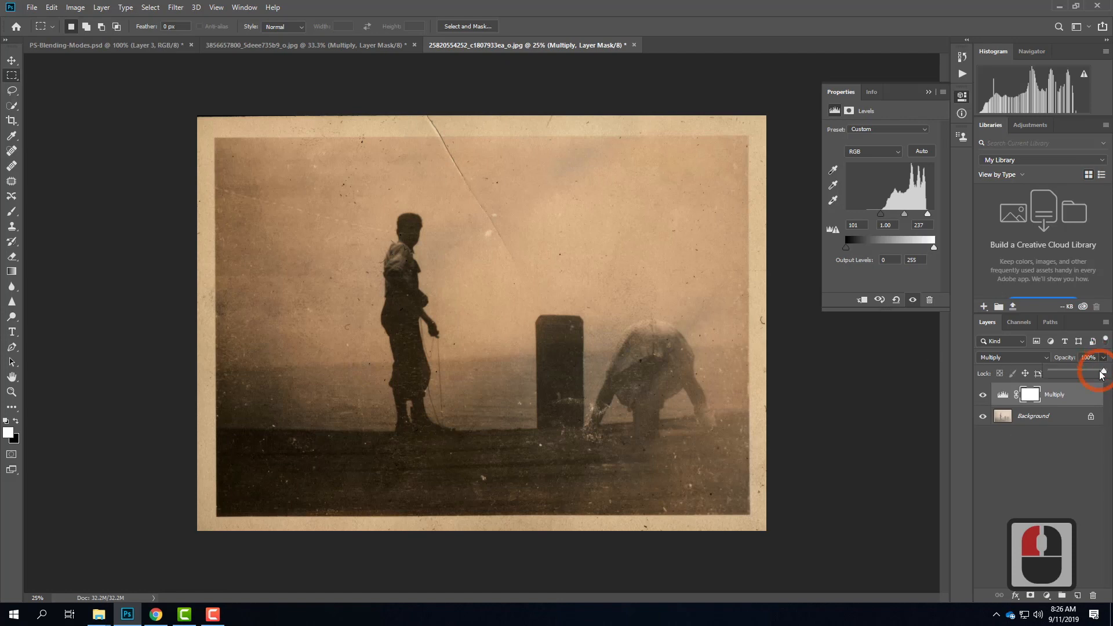
pyautogui.moveTo(1102, 370); pyautogui.dragTo(1086, 373)
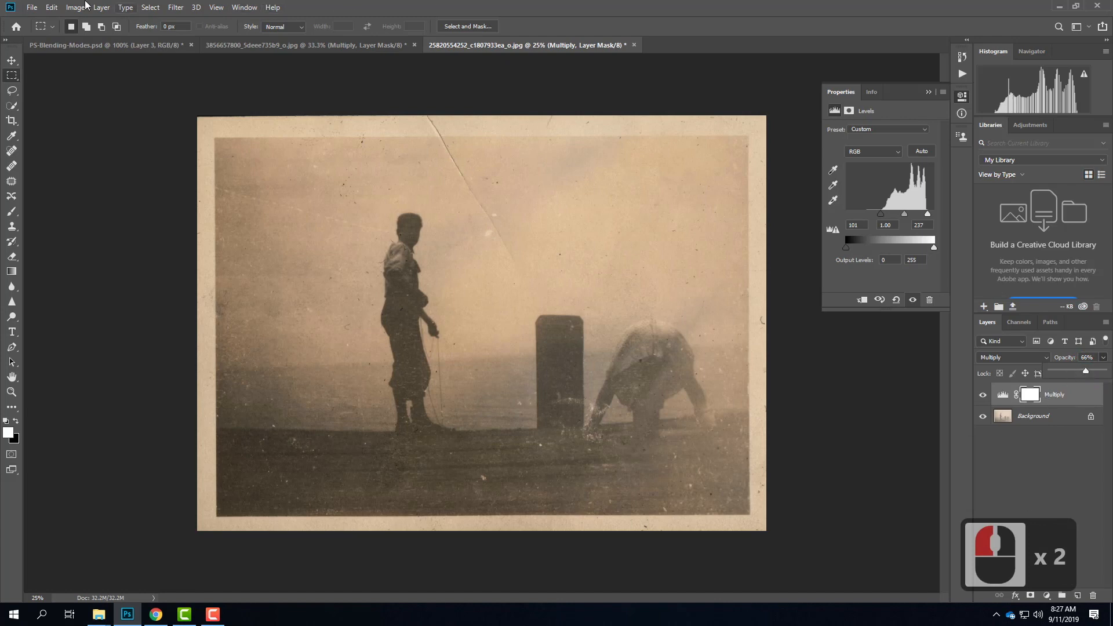
# Step: Add a second Levels adjustment layer above the Multiply layer and name it "Screen"
pyautogui.click(32, 8)
pyautogui.moveTo(101, 7)
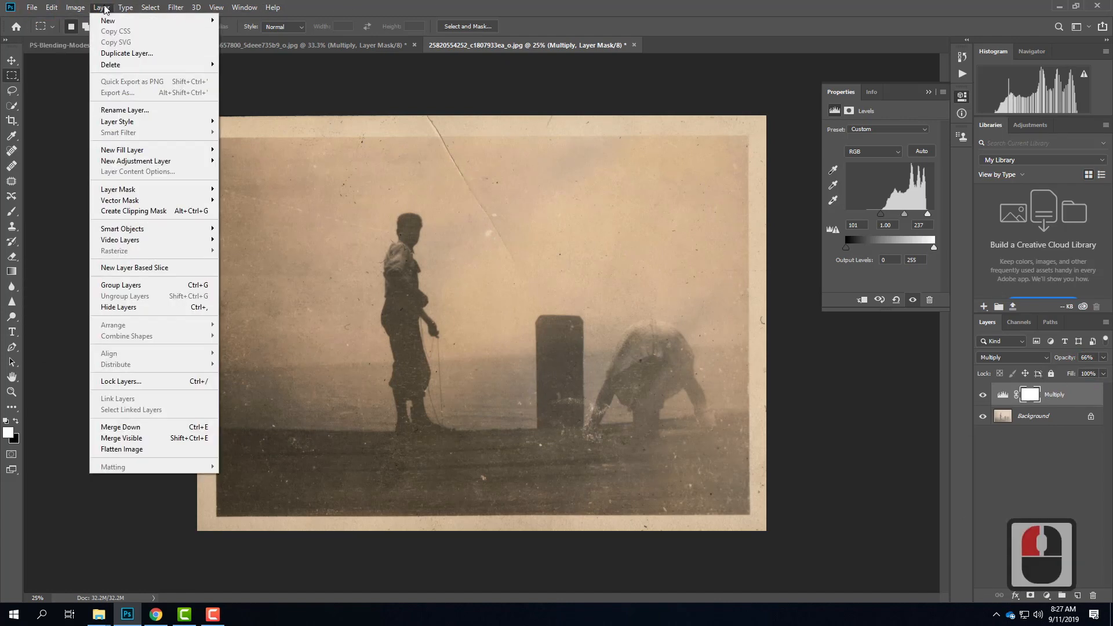
pyautogui.moveTo(165, 164)
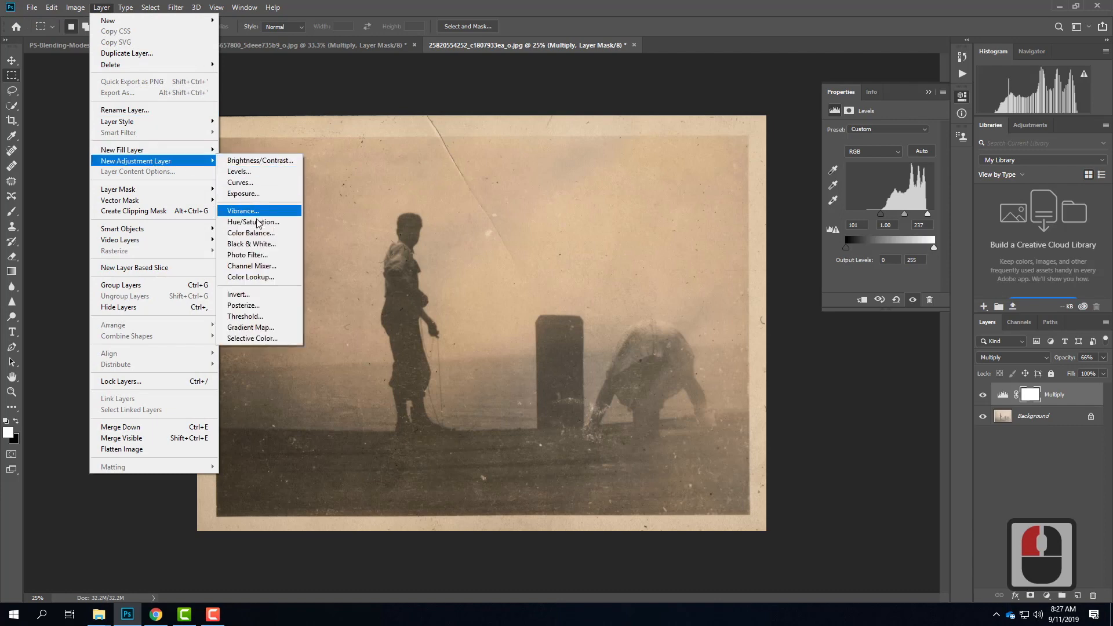
pyautogui.click(252, 172)
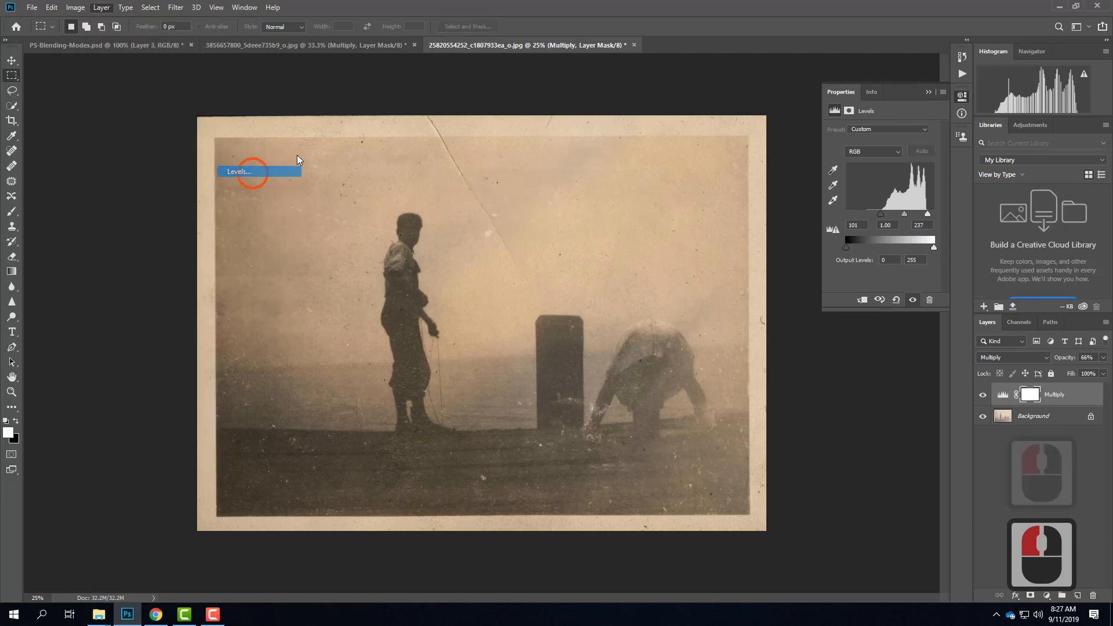
pyautogui.write('Screen')
pyautogui.click(650, 182)
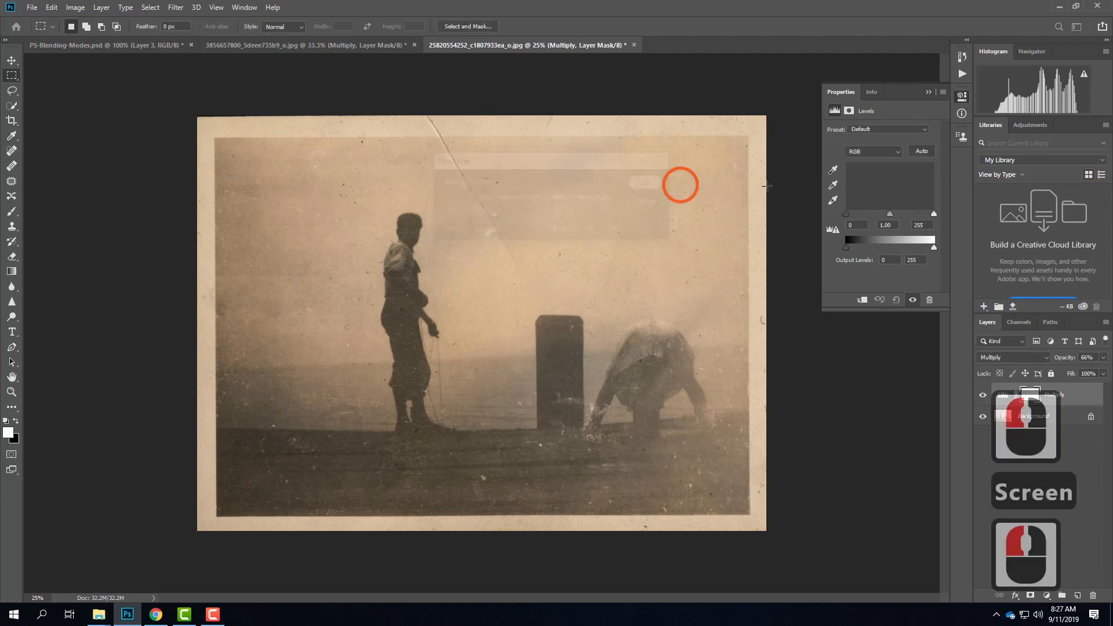
# Step: Set the Screen layer's input levels to 34 for shadows and 237 for highlights, with Screen as its blending mode
pyautogui.moveTo(847, 215); pyautogui.dragTo(860, 218)
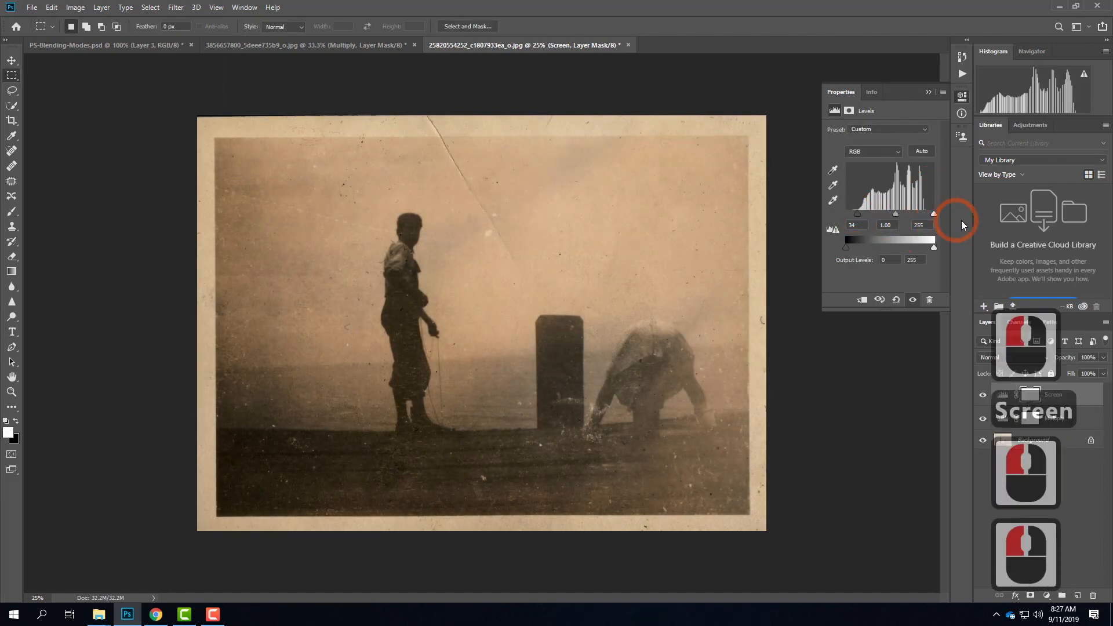
pyautogui.moveTo(934, 214); pyautogui.dragTo(928, 214)
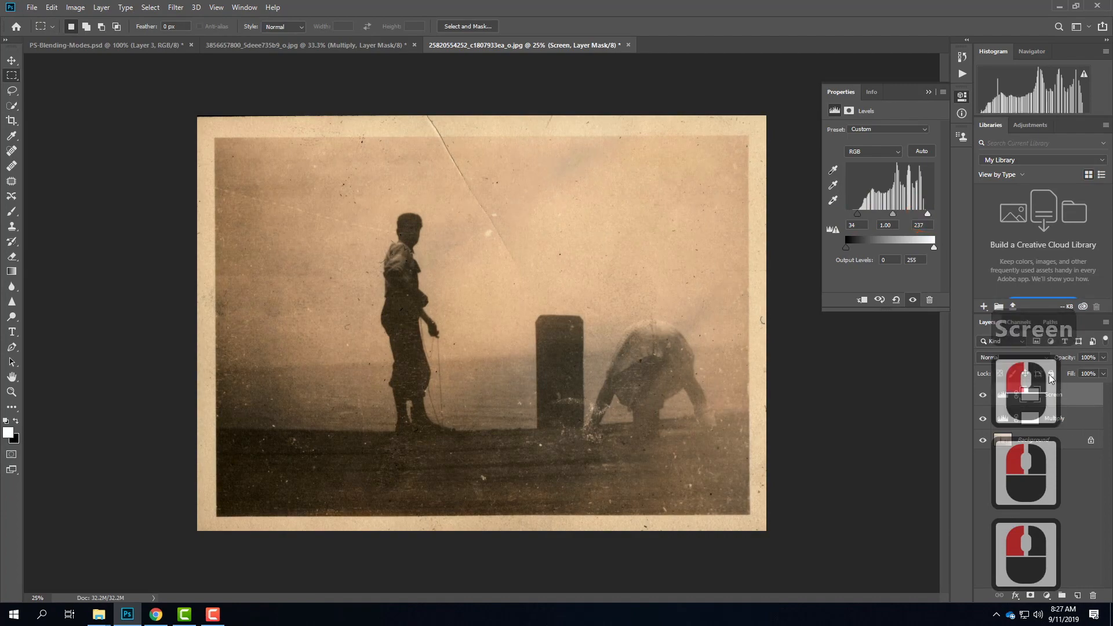
pyautogui.click(998, 356)
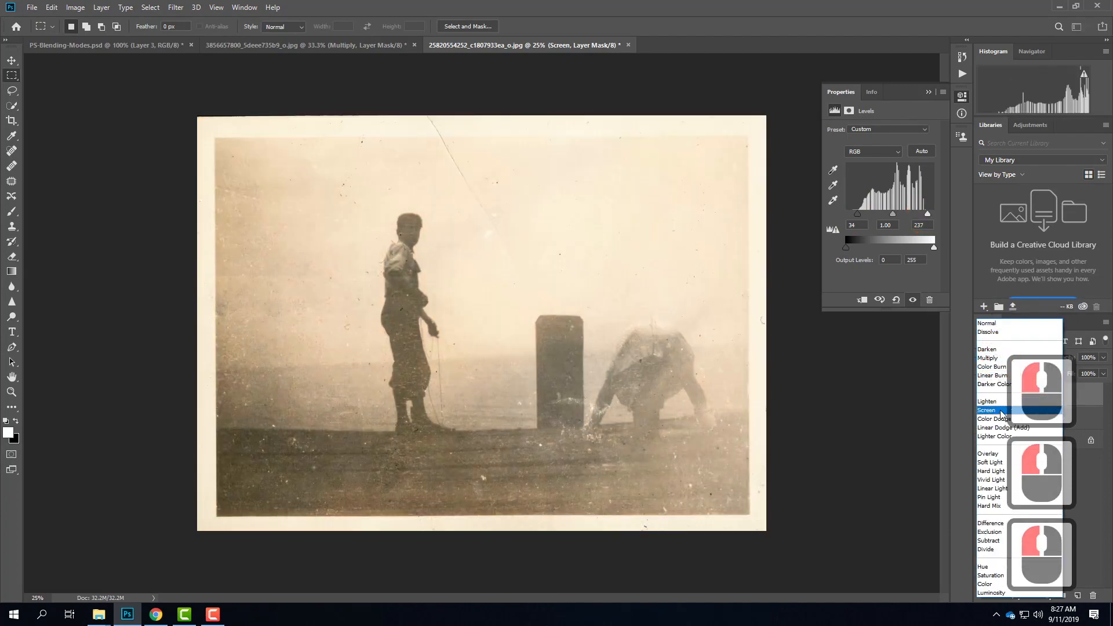
pyautogui.click(990, 410)
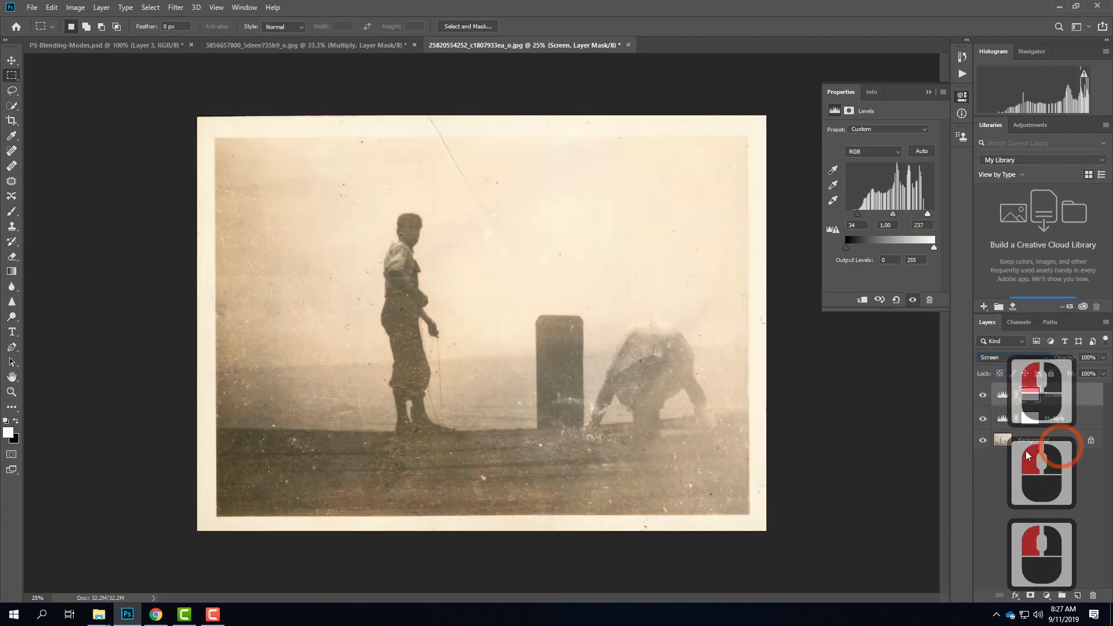
# Step: Hide the Multiply and Screen layers and add a third Levels adjustment layer named "Overlay"
pyautogui.click(982, 418)
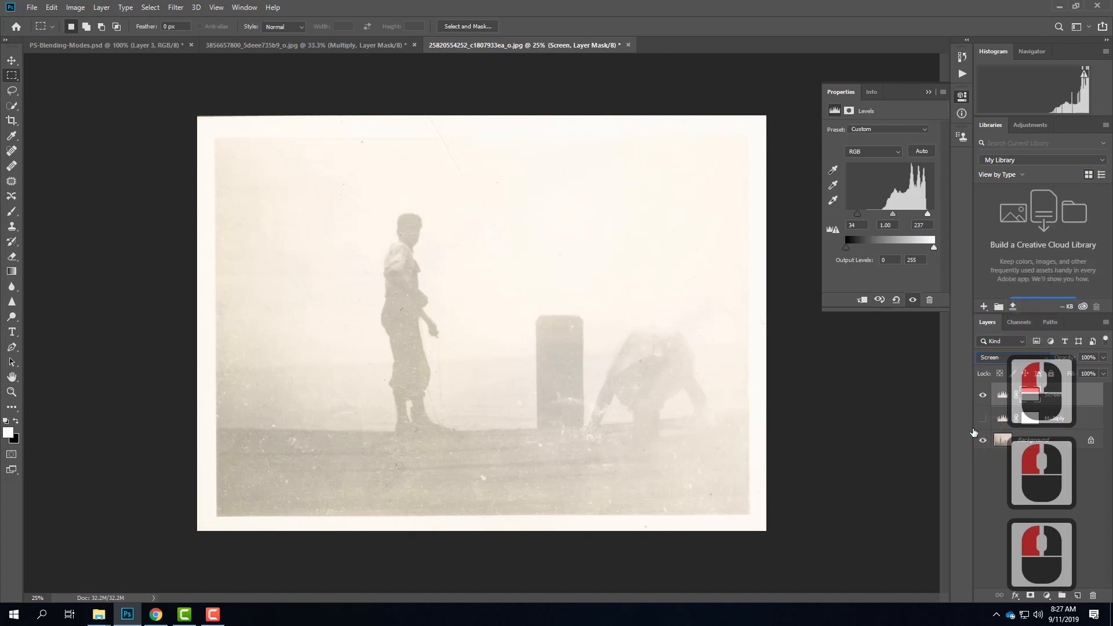
pyautogui.click(984, 395)
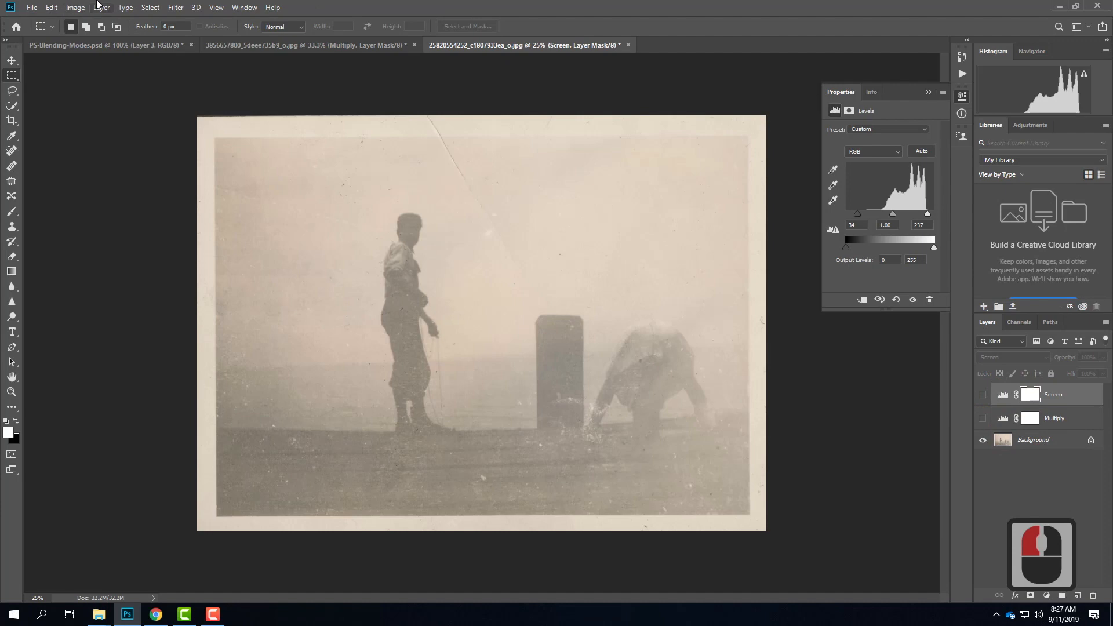
pyautogui.click(102, 7)
pyautogui.click(149, 190)
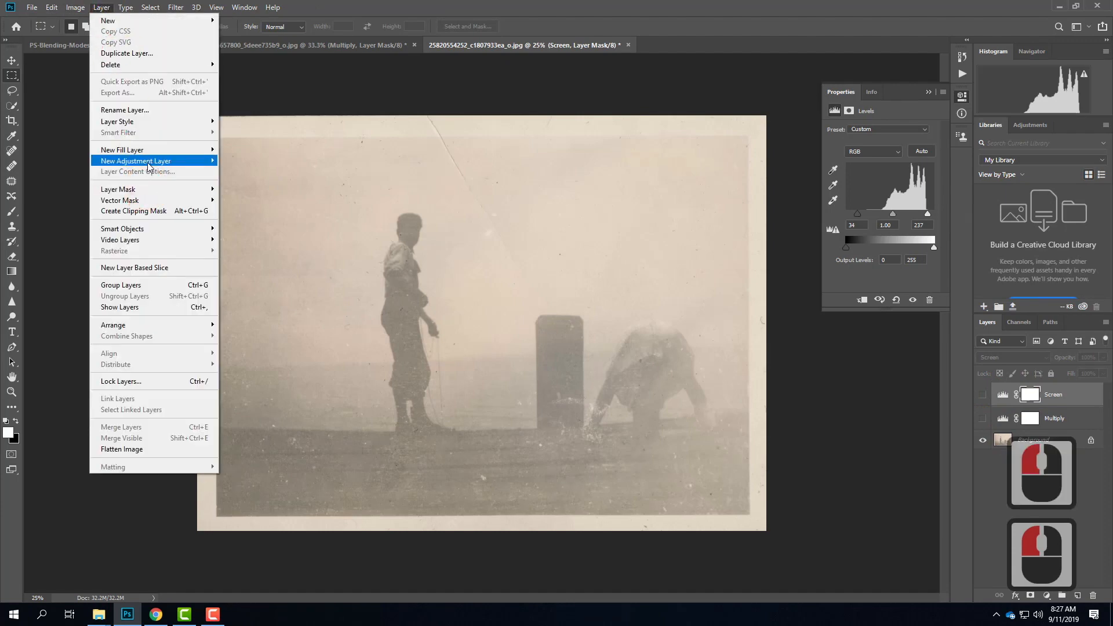
pyautogui.moveTo(156, 161)
pyautogui.click(276, 175)
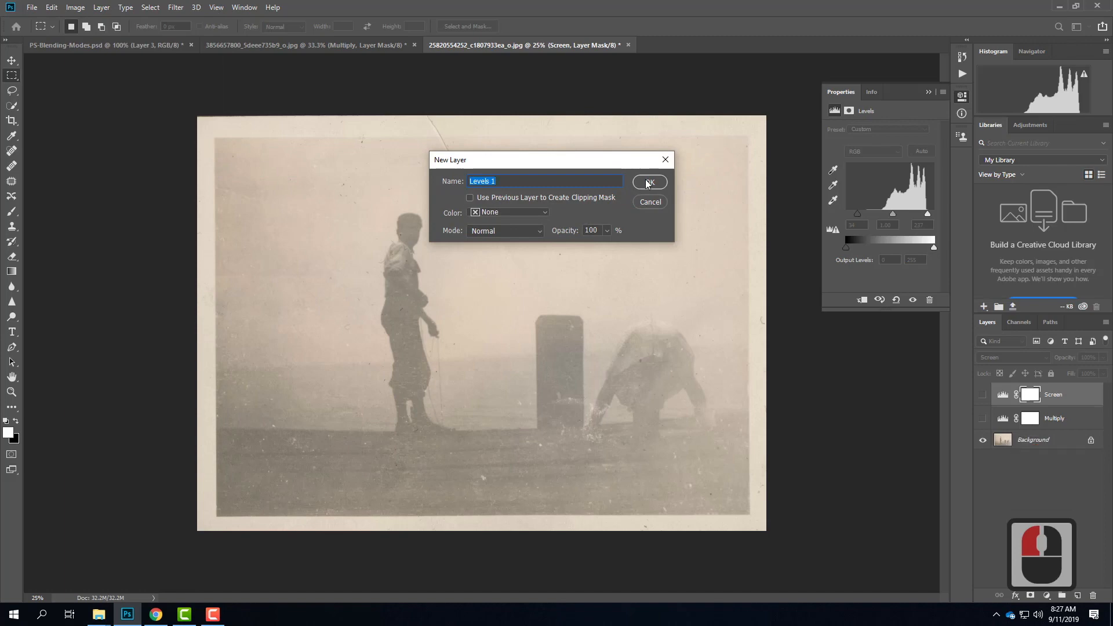
pyautogui.write('Overlay')
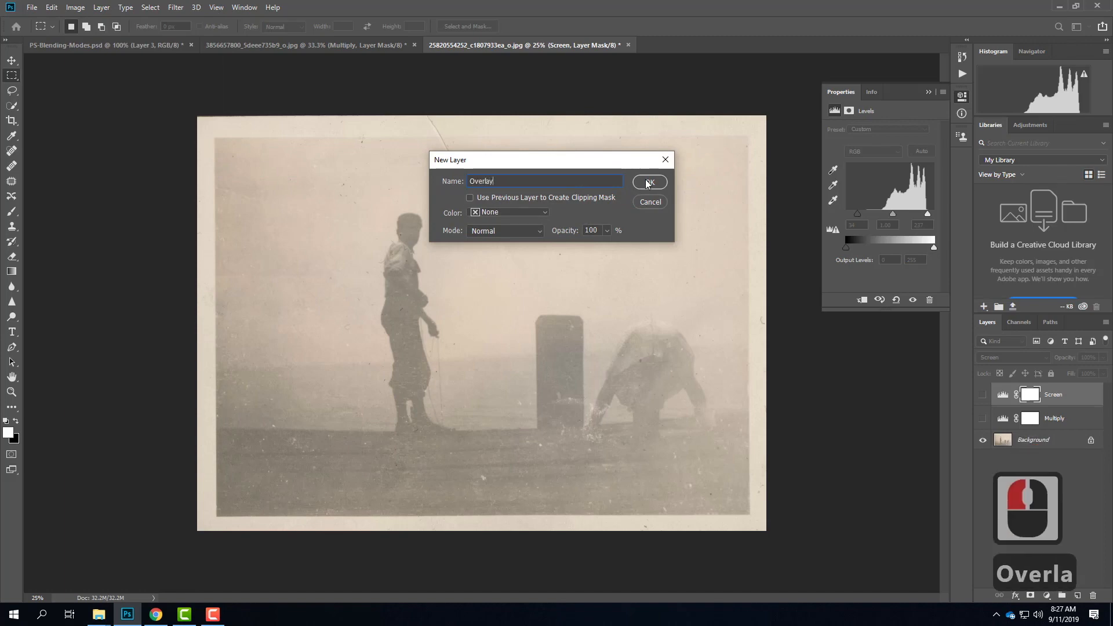
pyautogui.press('Return')
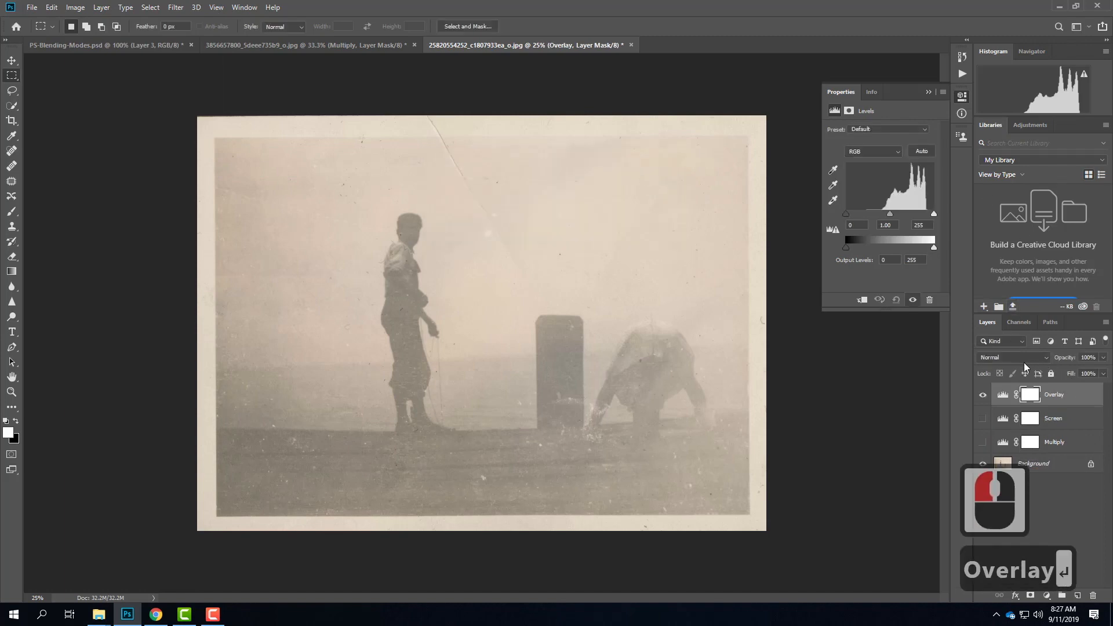
# Step: Set the Overlay layer's input levels to 96 for shadows and 238 for highlights, with Overlay as its blending mode
pyautogui.moveTo(846, 215); pyautogui.dragTo(927, 218)
pyautogui.click(1023, 357)
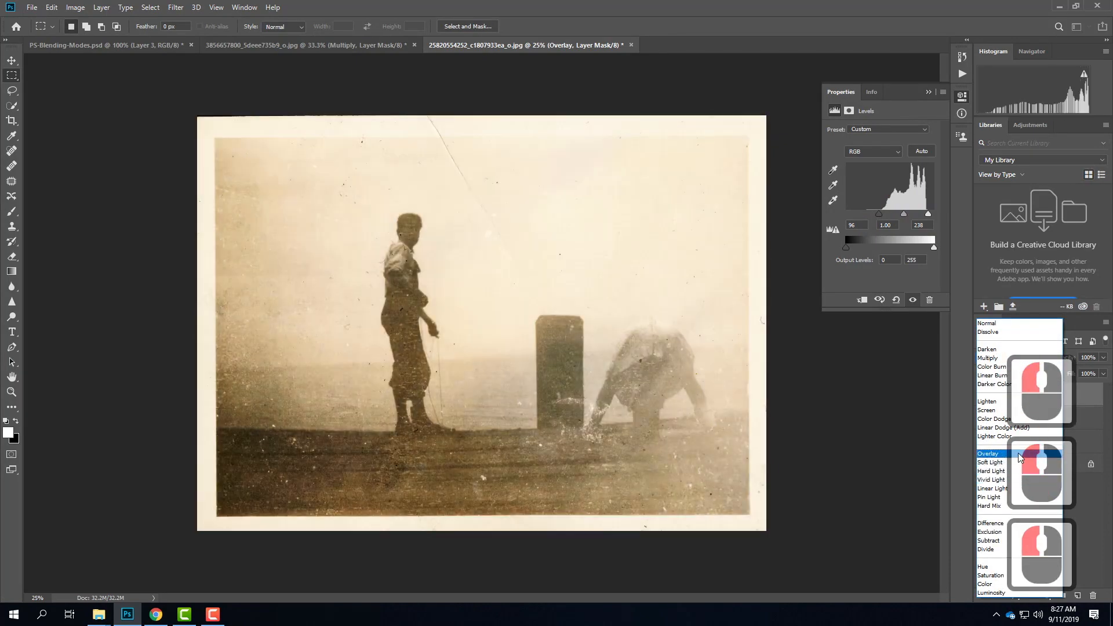
pyautogui.click(1018, 467)
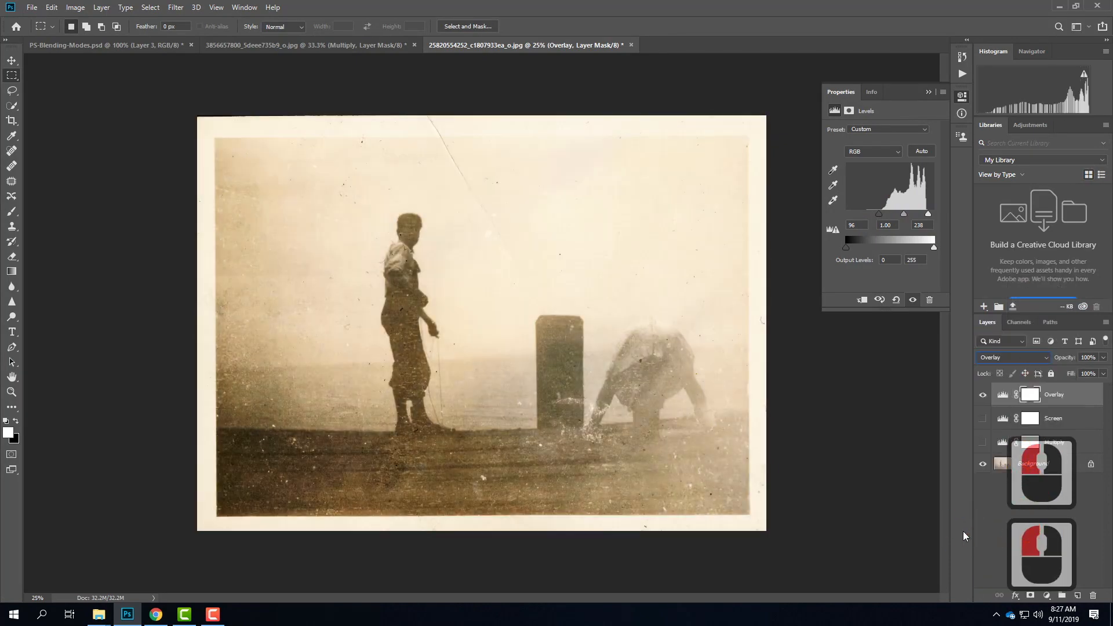
# Step: Compare the Multiply layer alone and combined with Overlay by toggling their visibility, leaving only Overlay shown above the background
pyautogui.click(981, 396)
pyautogui.click(982, 442)
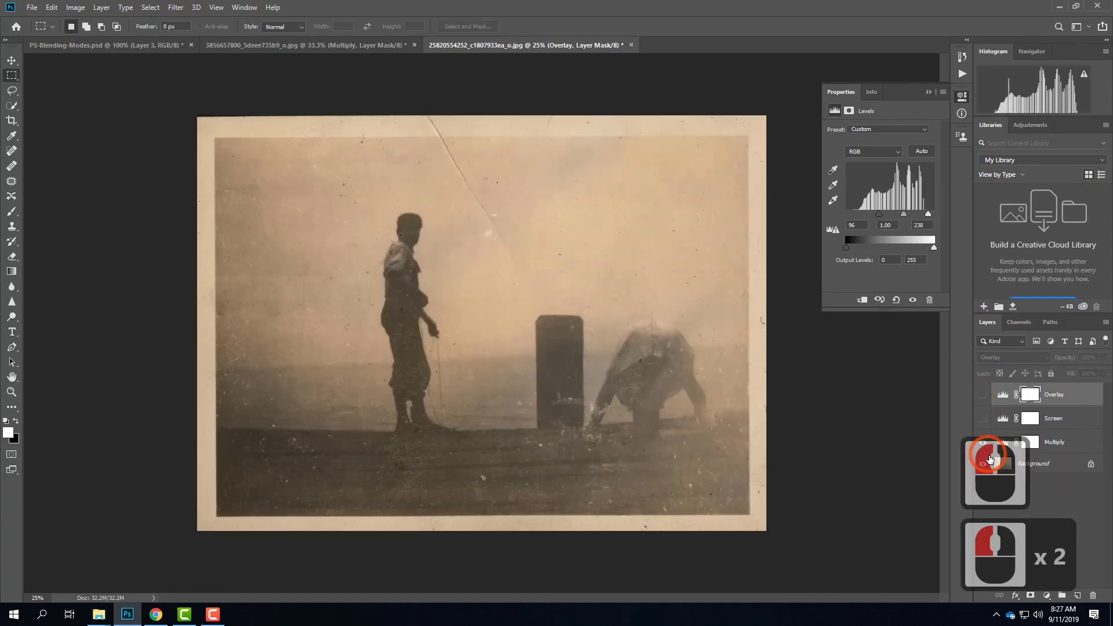
pyautogui.click(982, 394)
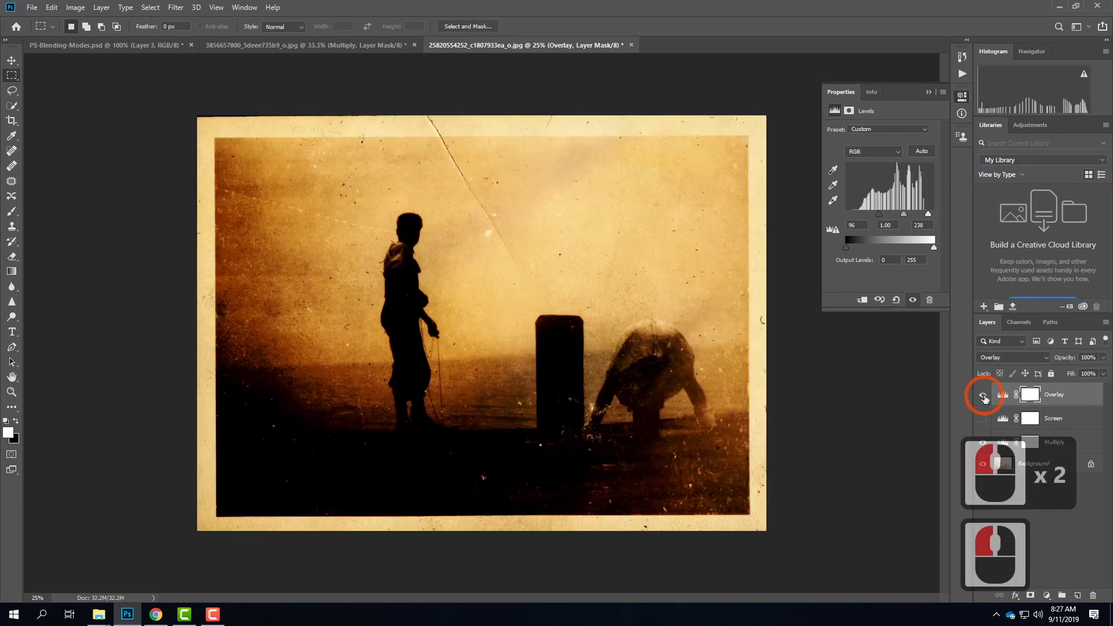
pyautogui.click(982, 445)
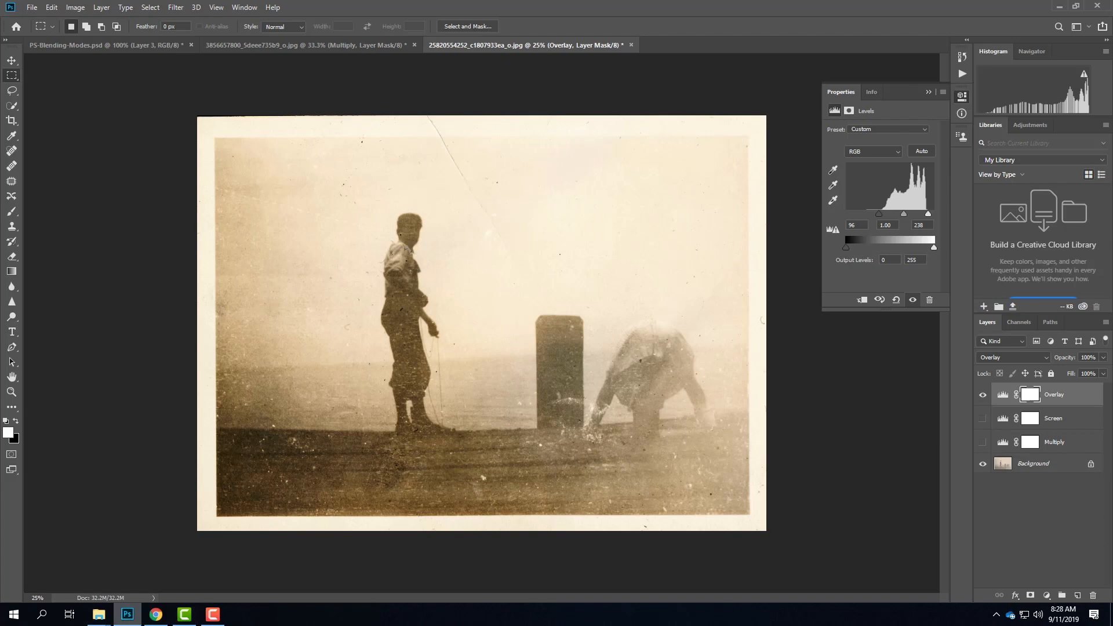
# Step: Switch to Chrome and browse the "faded photograph" Google image results for other old photos
pyautogui.click(129, 616)
pyautogui.click(154, 617)
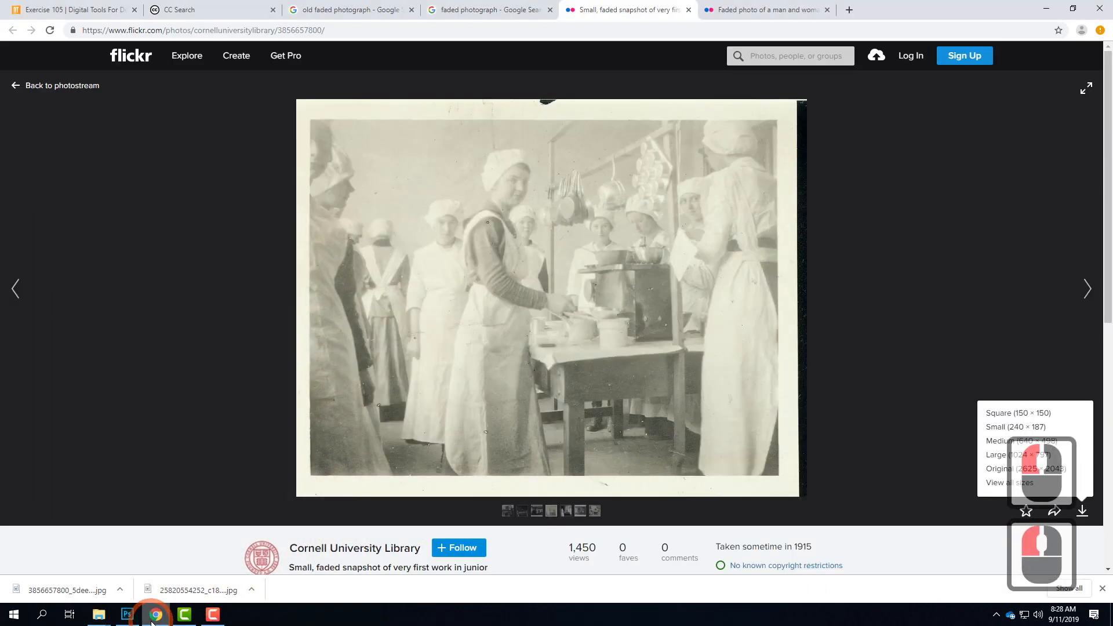
pyautogui.click(154, 617)
pyautogui.click(155, 617)
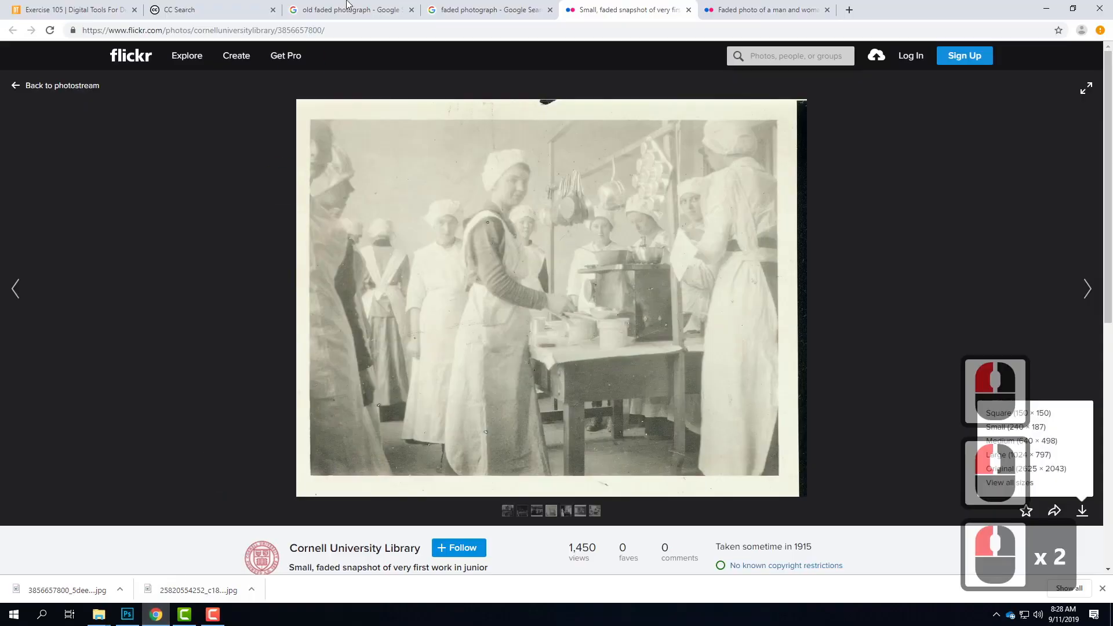
pyautogui.click(455, 11)
pyautogui.scroll(-3, 586, 256)
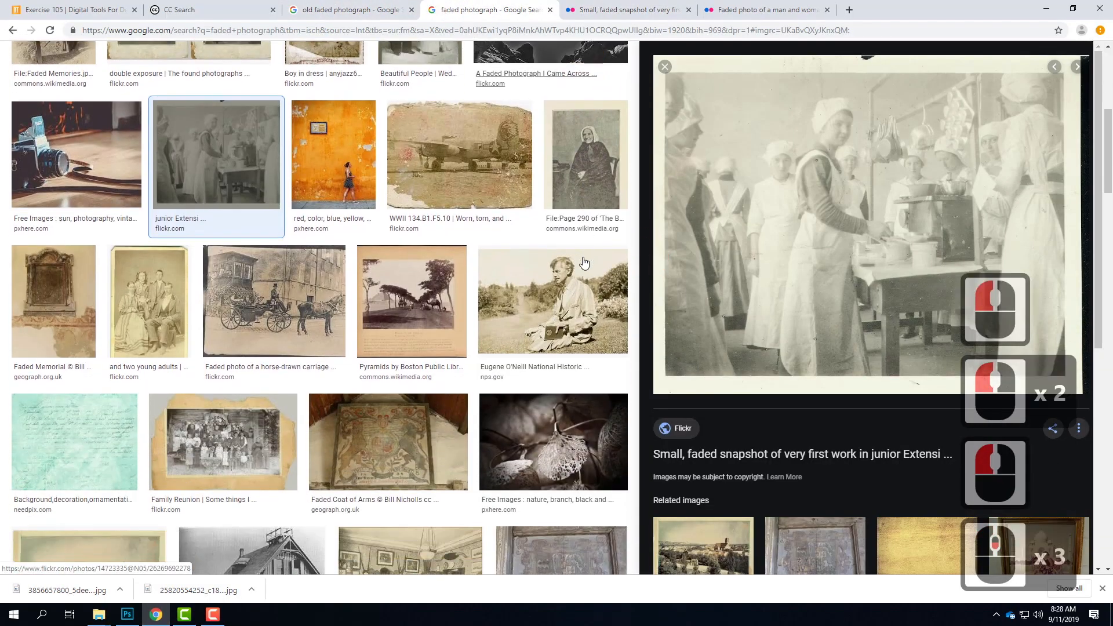
pyautogui.scroll(-5, 605, 381)
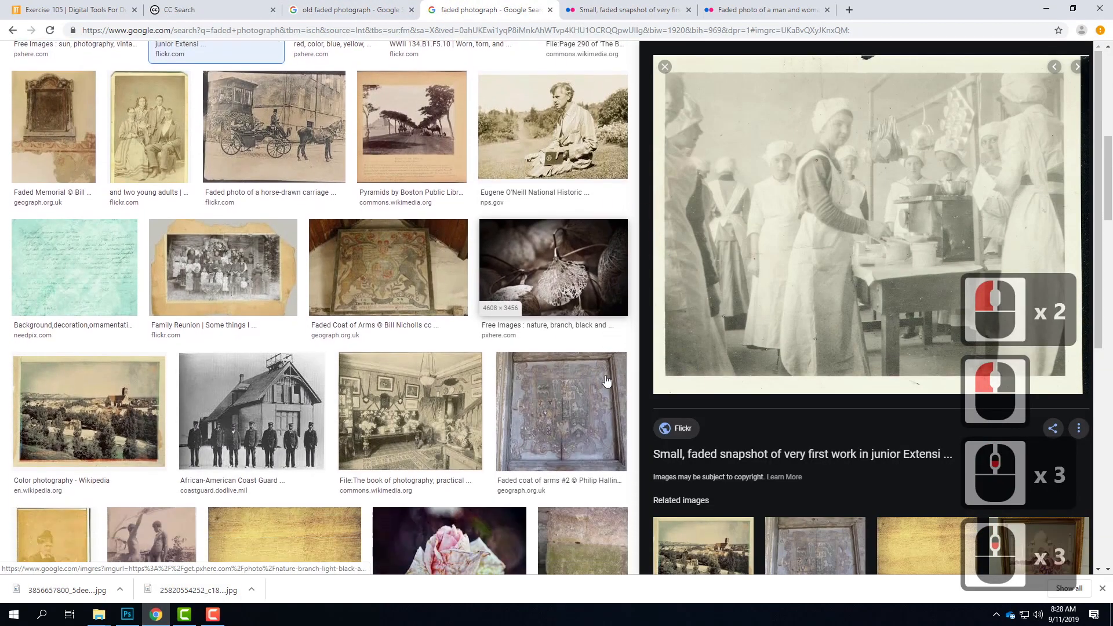
pyautogui.scroll(-6, 606, 381)
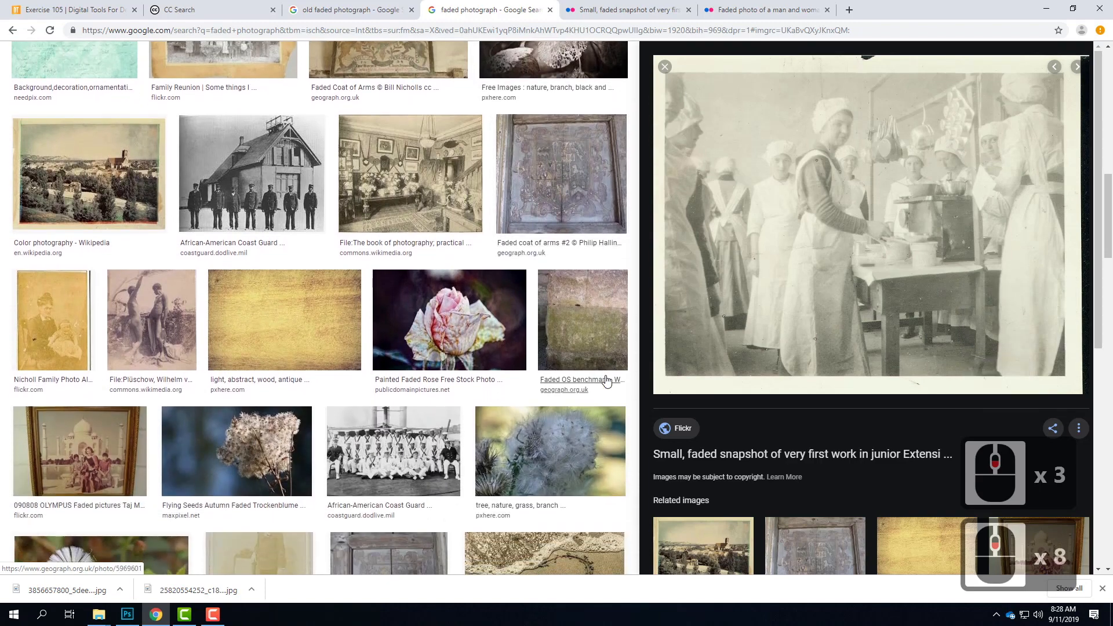
# Step: Look further through the "faded photograph" image results for other suitable old photos
pyautogui.scroll(1, 606, 381)
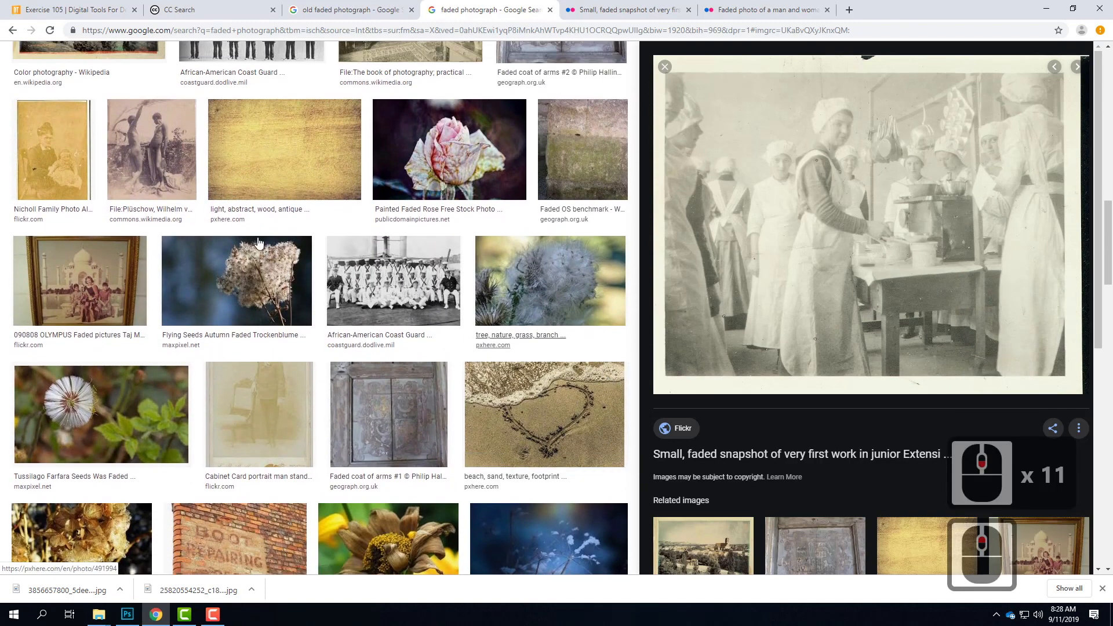
pyautogui.scroll(-9, 487, 278)
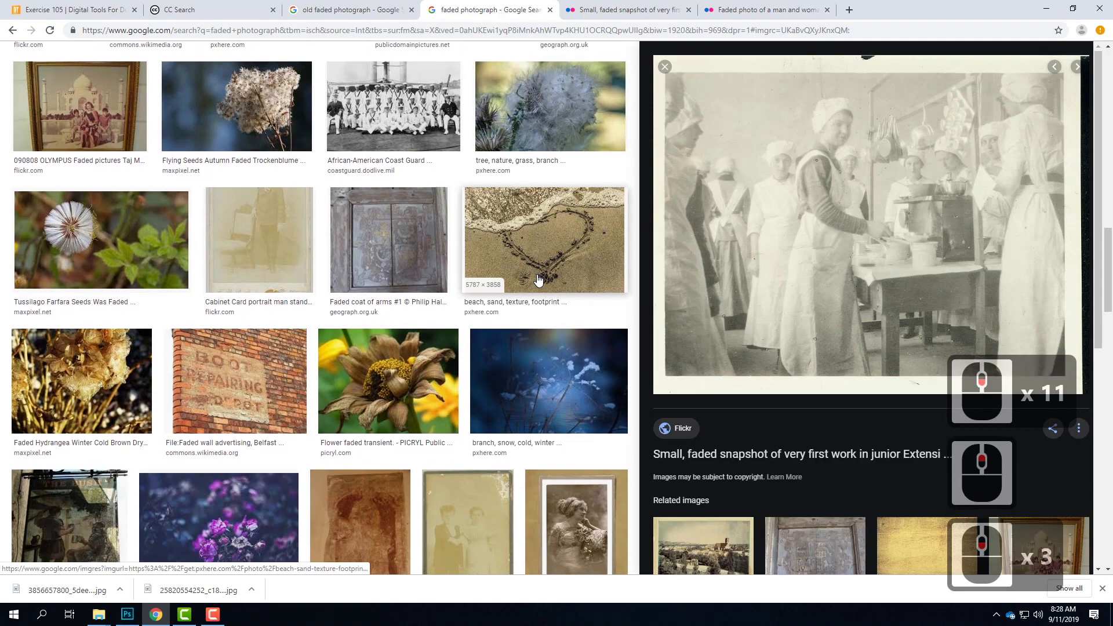
pyautogui.scroll(-6, 538, 279)
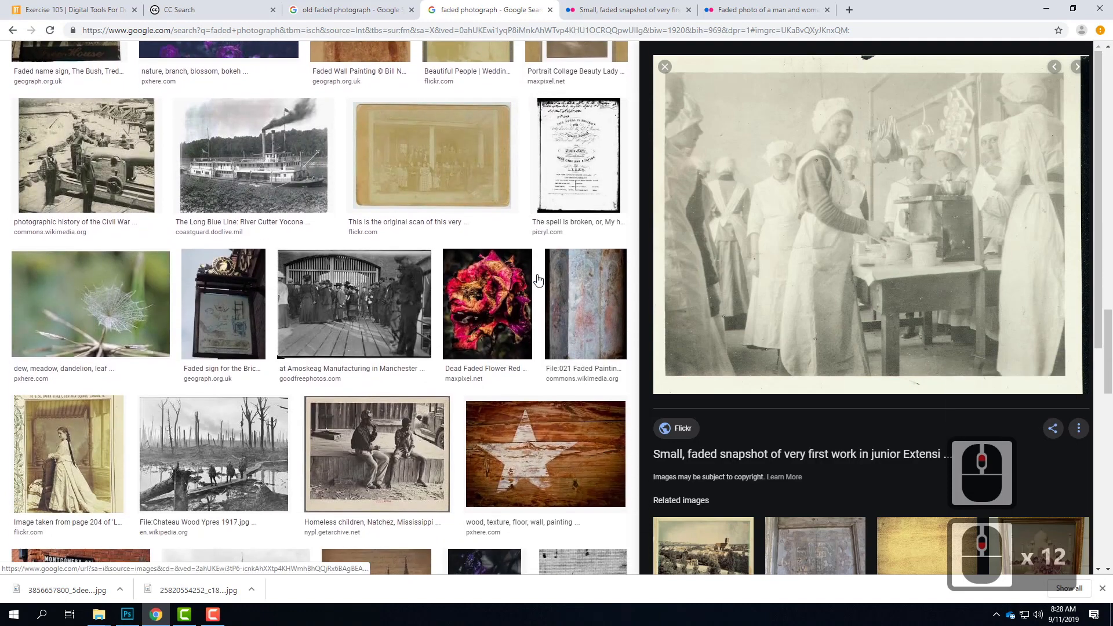
pyautogui.scroll(-4, 538, 280)
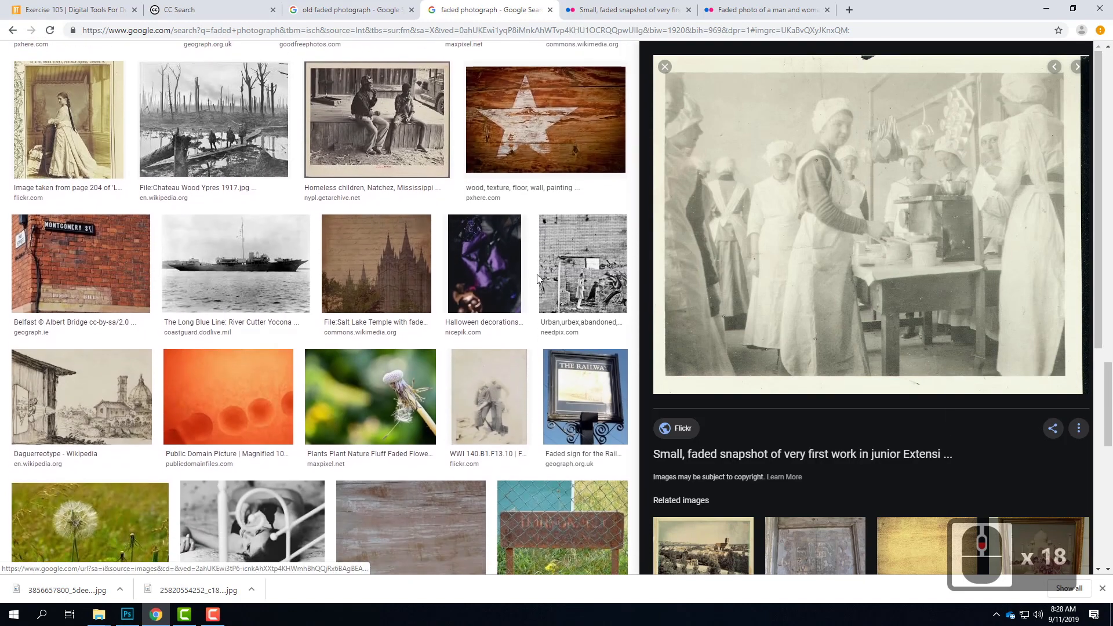
pyautogui.scroll(-10, 537, 279)
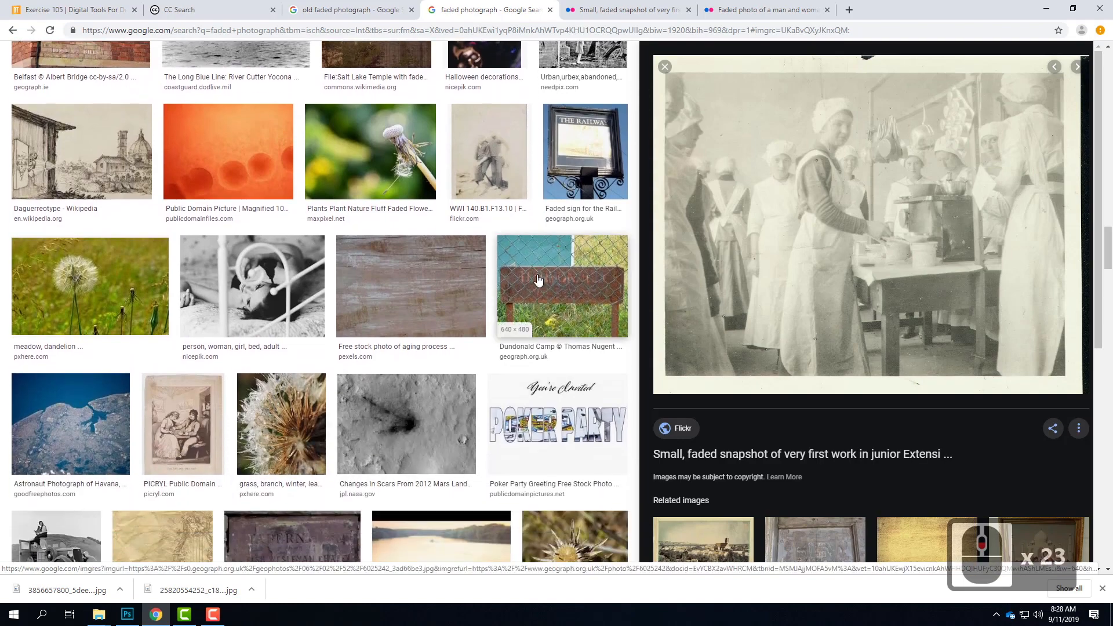
pyautogui.scroll(-9, 538, 279)
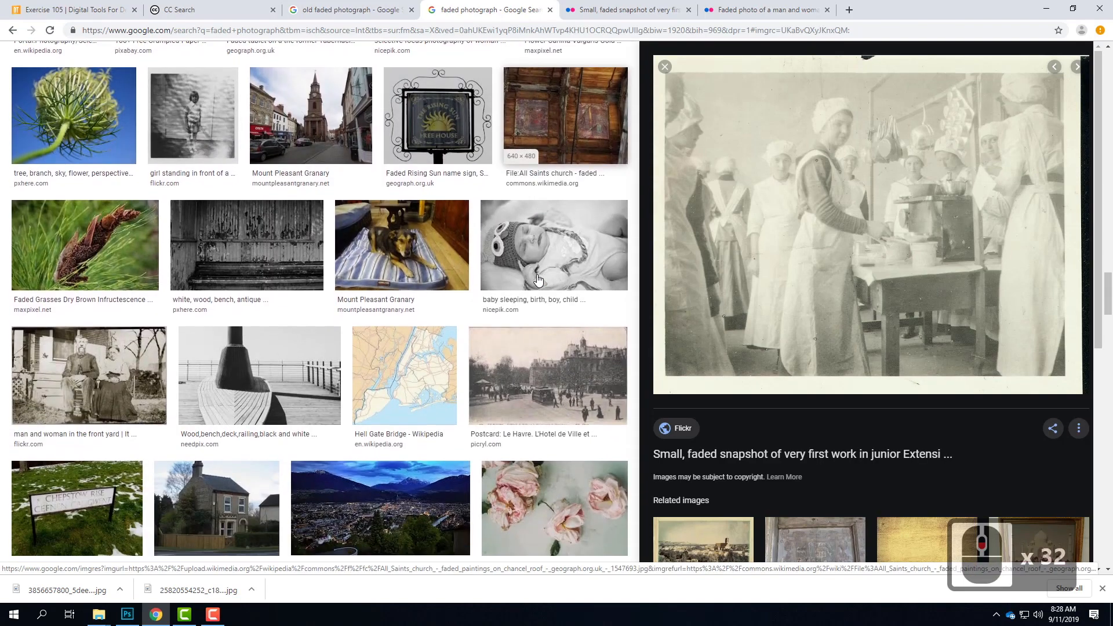
pyautogui.scroll(-8, 537, 280)
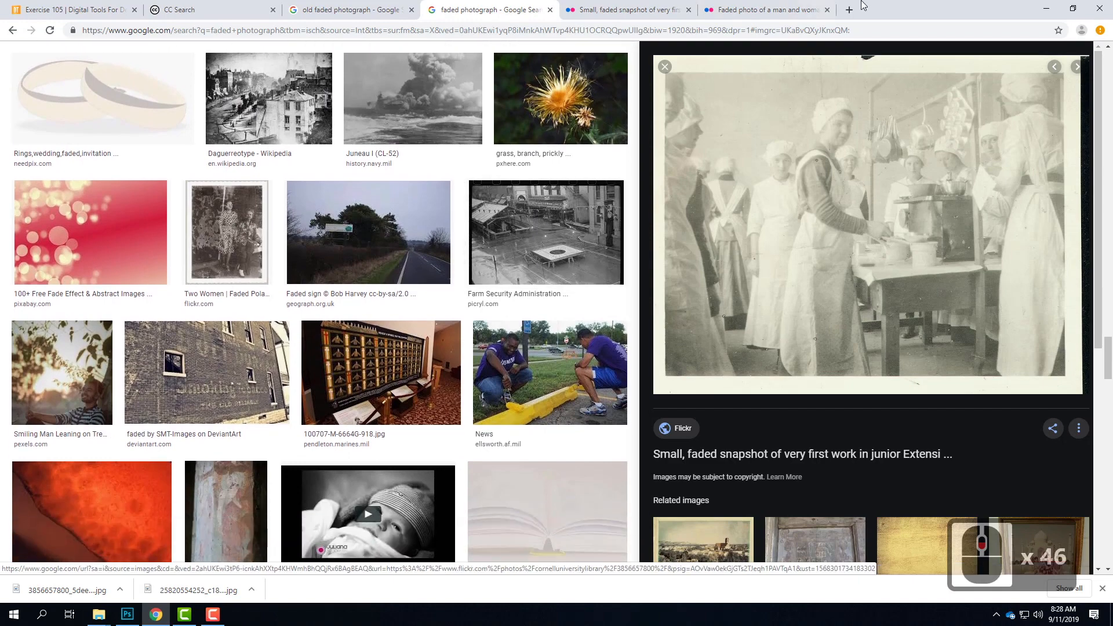
# Step: Return to Photoshop and browse for a file to open in OneDrive's Live Demonstrations, Live - A135 Exercises, Ex105, "Ex105 - Sample Images" folder
pyautogui.click(1046, 10)
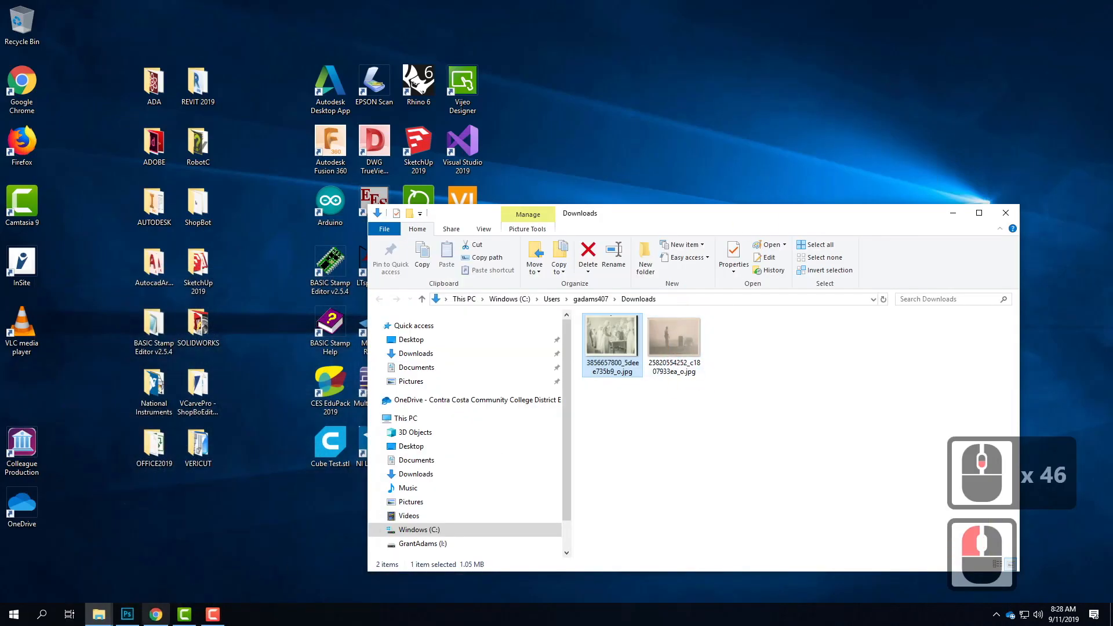
pyautogui.click(127, 614)
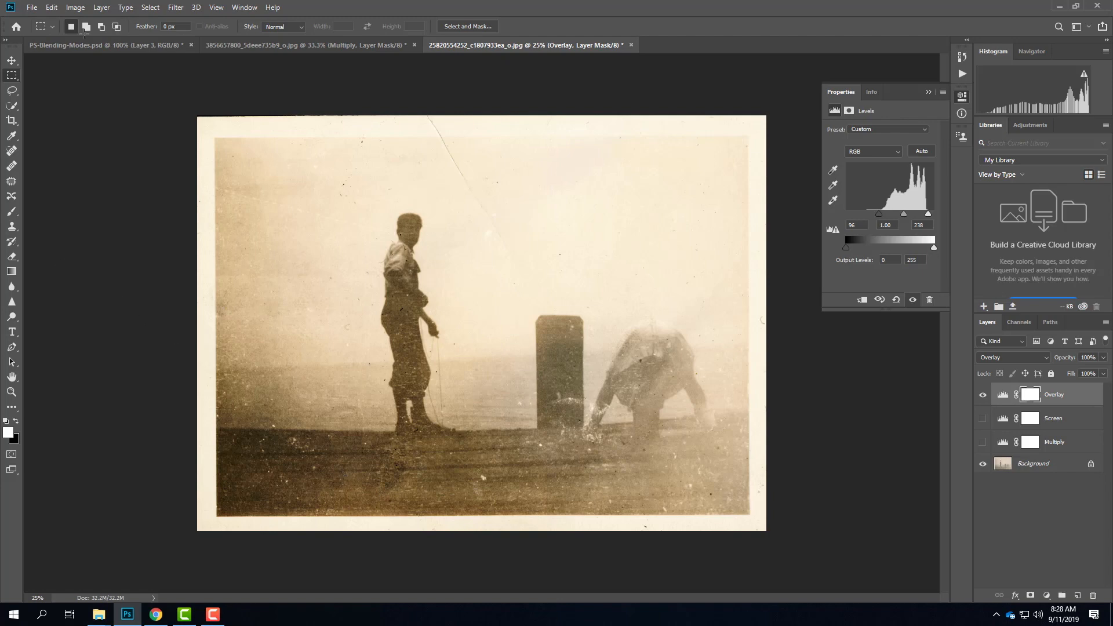
pyautogui.click(32, 7)
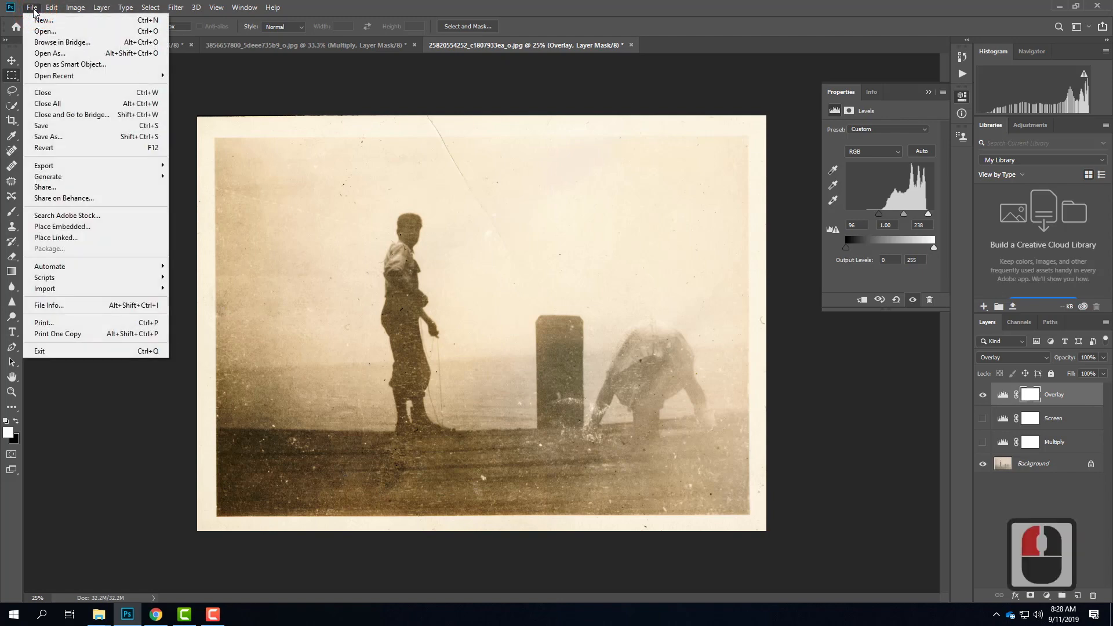
pyautogui.click(38, 33)
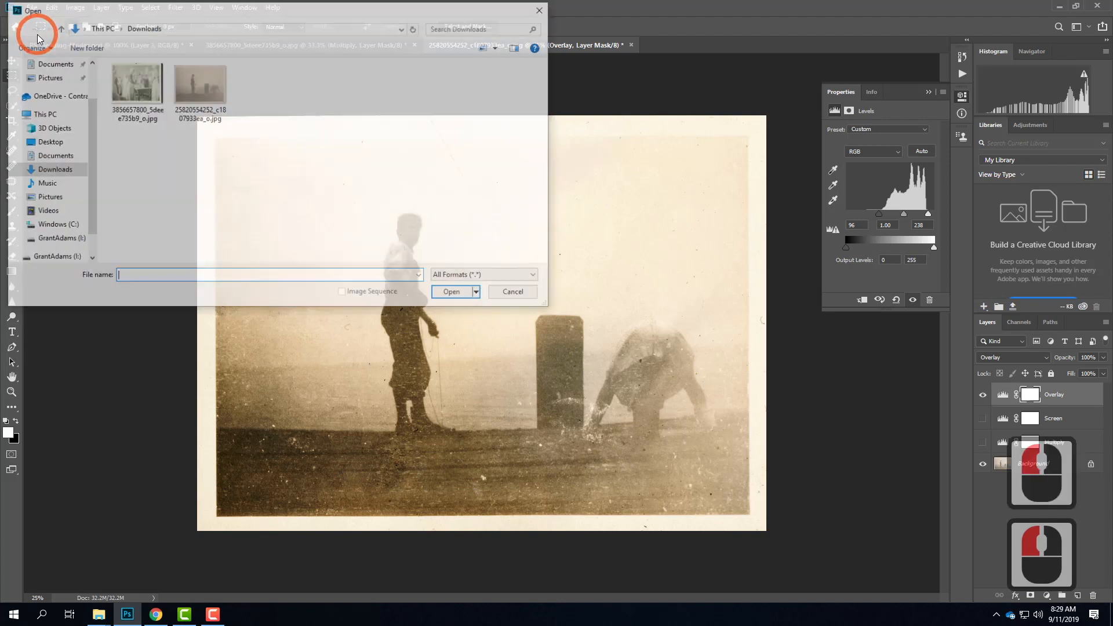
pyautogui.click(55, 95)
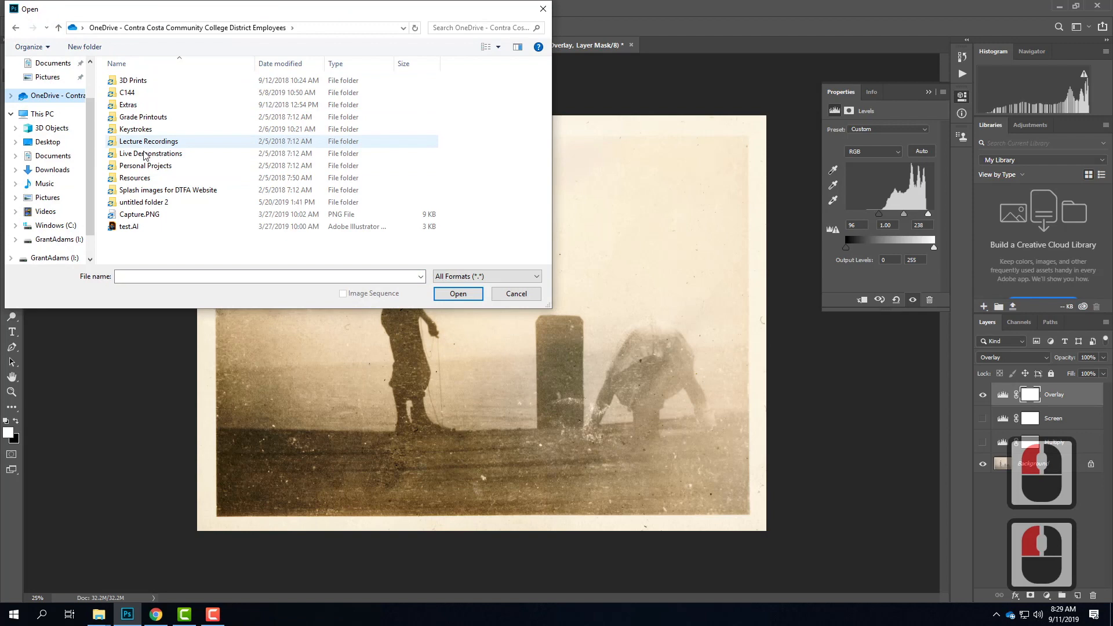
pyautogui.doubleClick(149, 154)
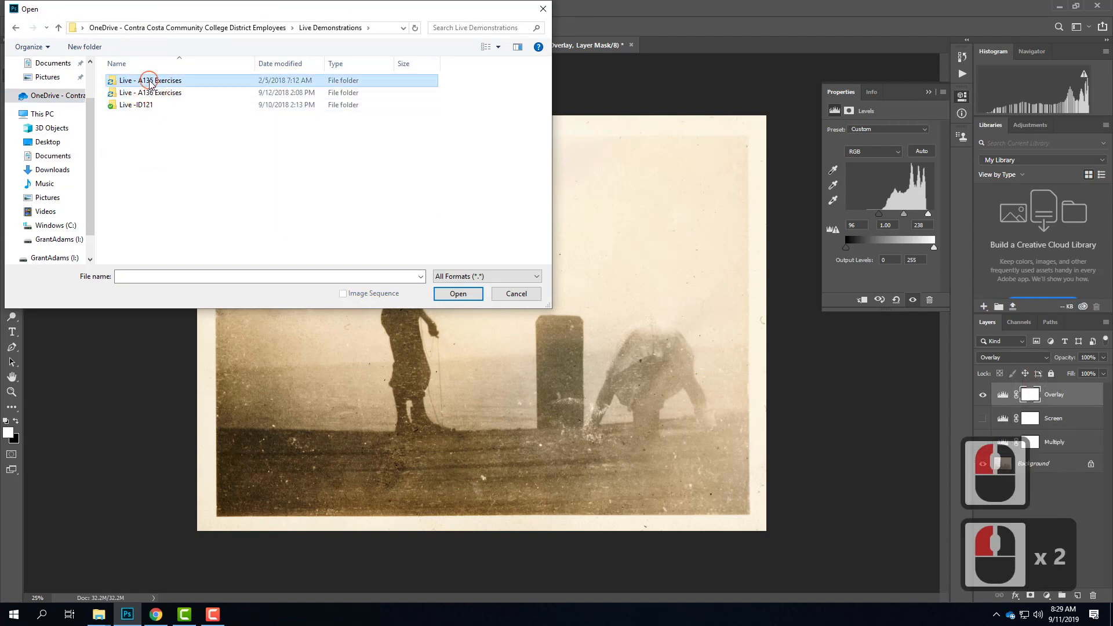
pyautogui.doubleClick(149, 80)
pyautogui.doubleClick(134, 116)
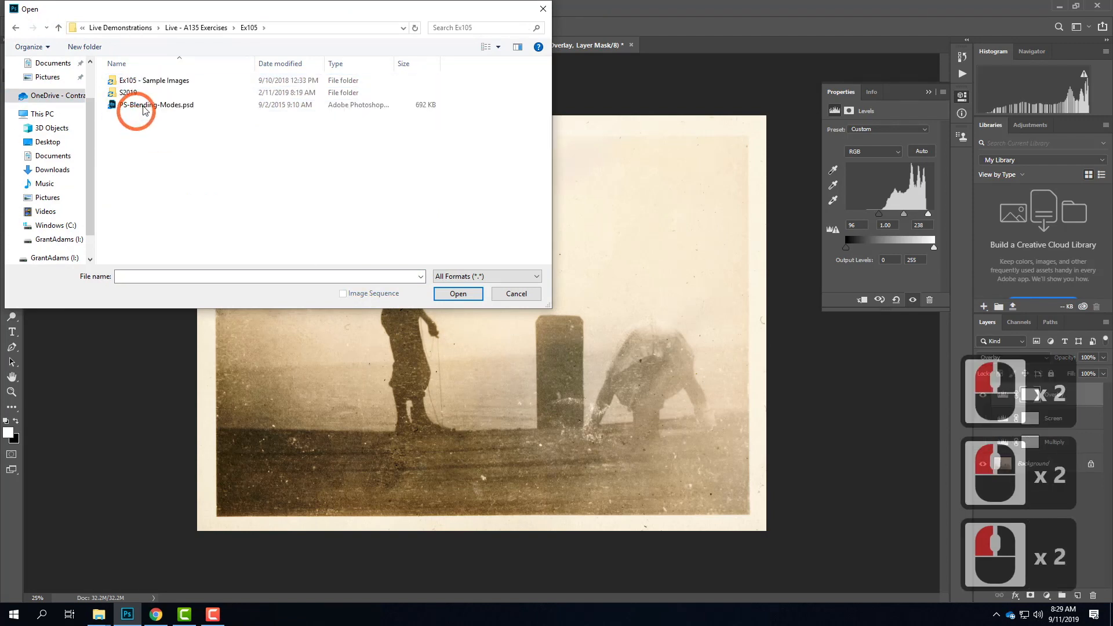
pyautogui.doubleClick(147, 83)
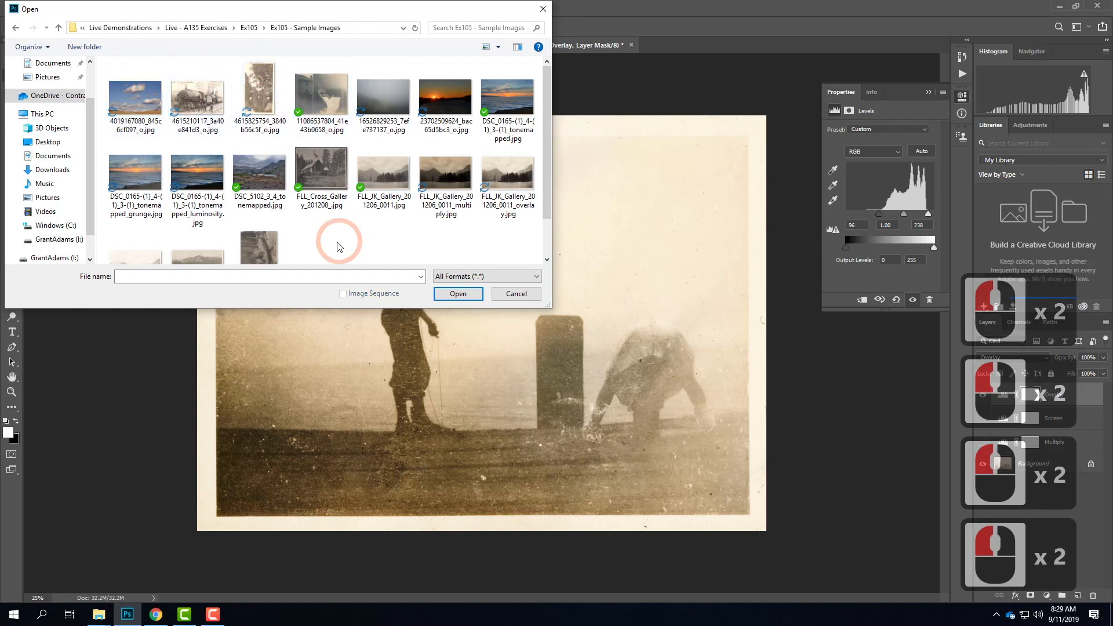
pyautogui.click(455, 99)
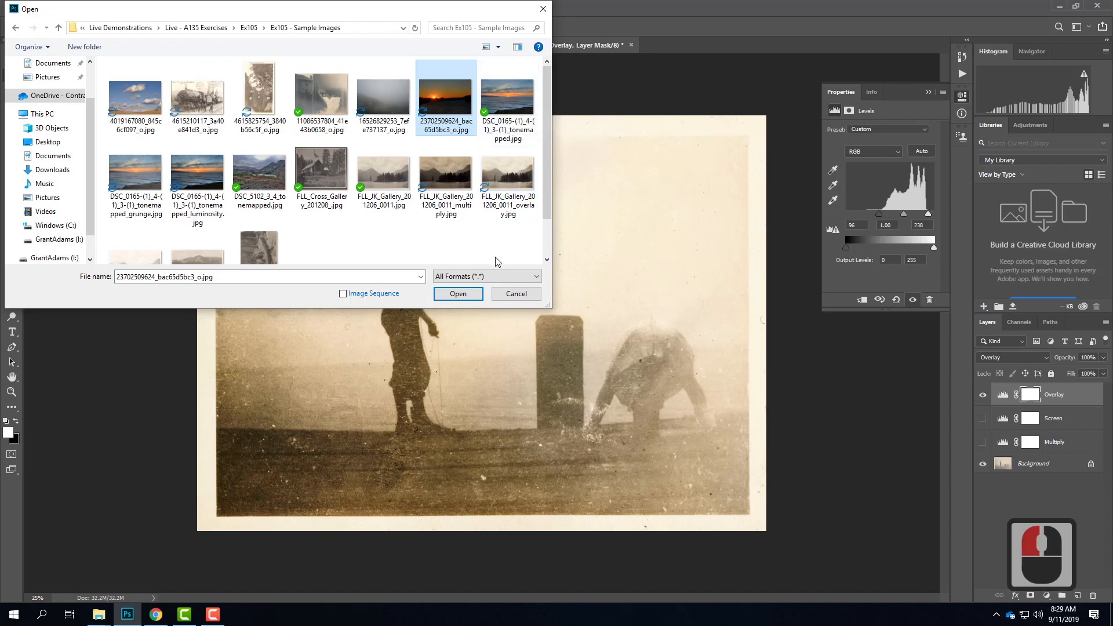
pyautogui.keyDown('ctrl'); pyautogui.click(506, 107); pyautogui.keyUp('ctrl')
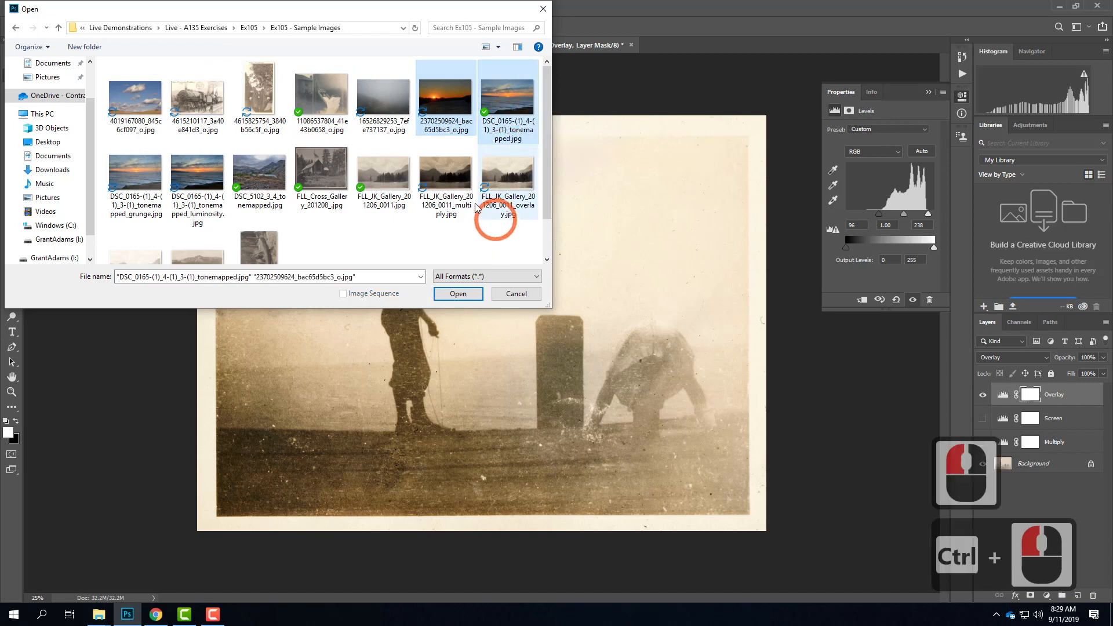
pyautogui.scroll(-2, 462, 192)
pyautogui.scroll(3, 462, 193)
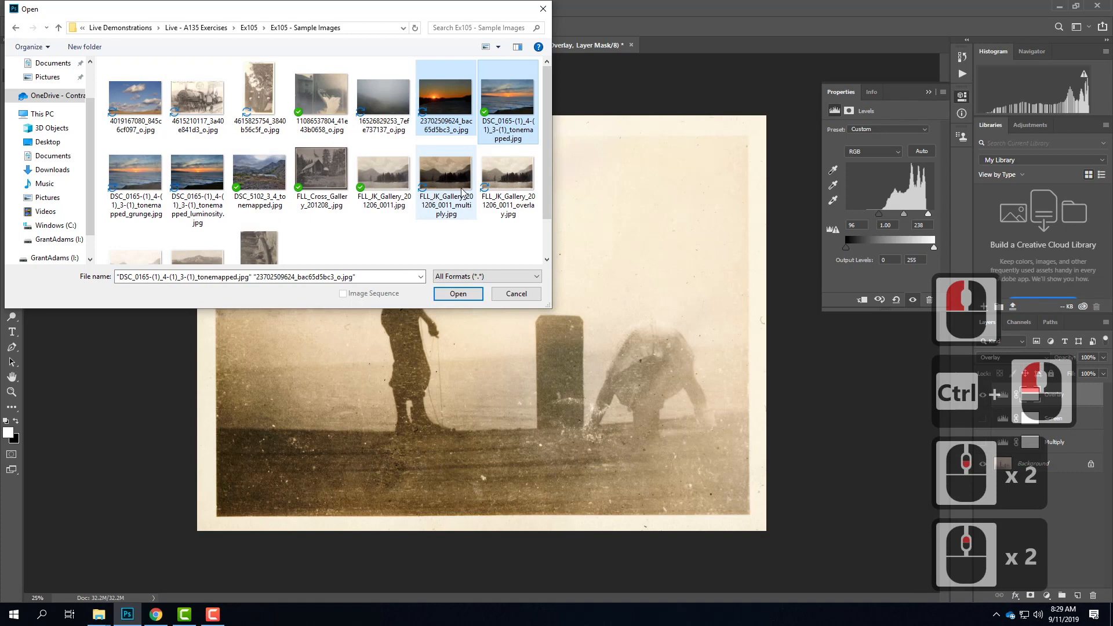
pyautogui.click(458, 294)
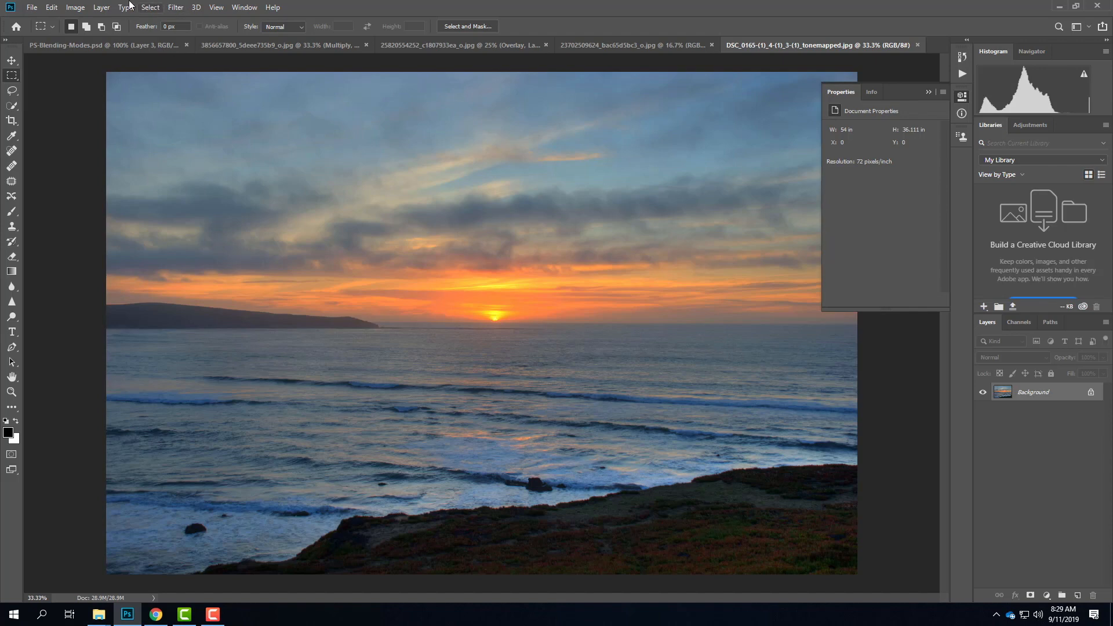
# Step: Add a Curves adjustment layer named "Luminosity" above the sunset photo's background
pyautogui.click(105, 7)
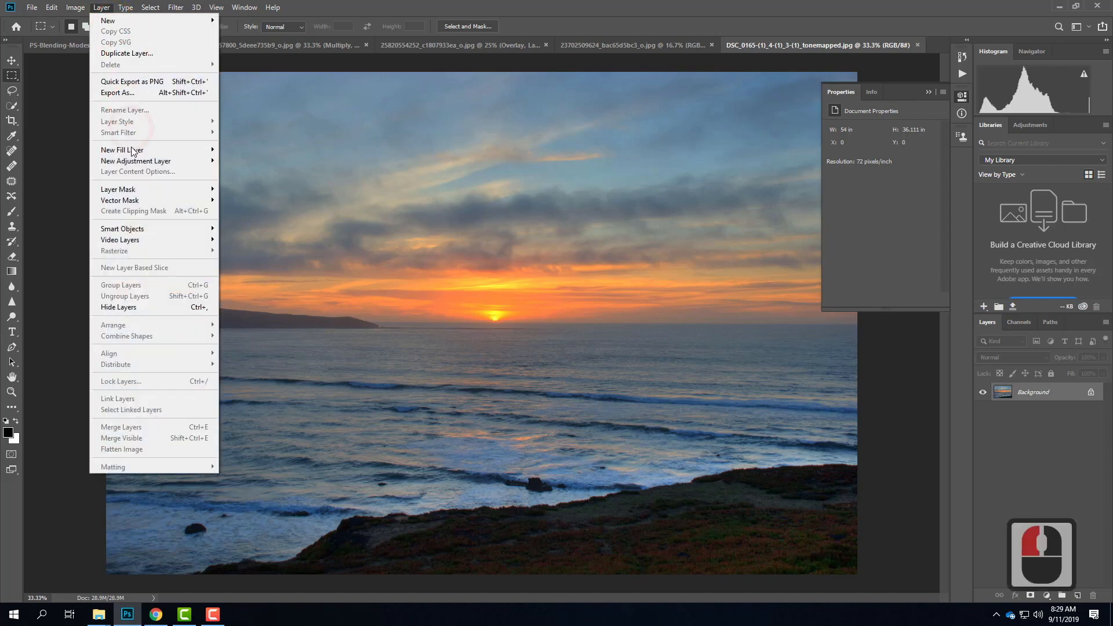
pyautogui.moveTo(202, 163)
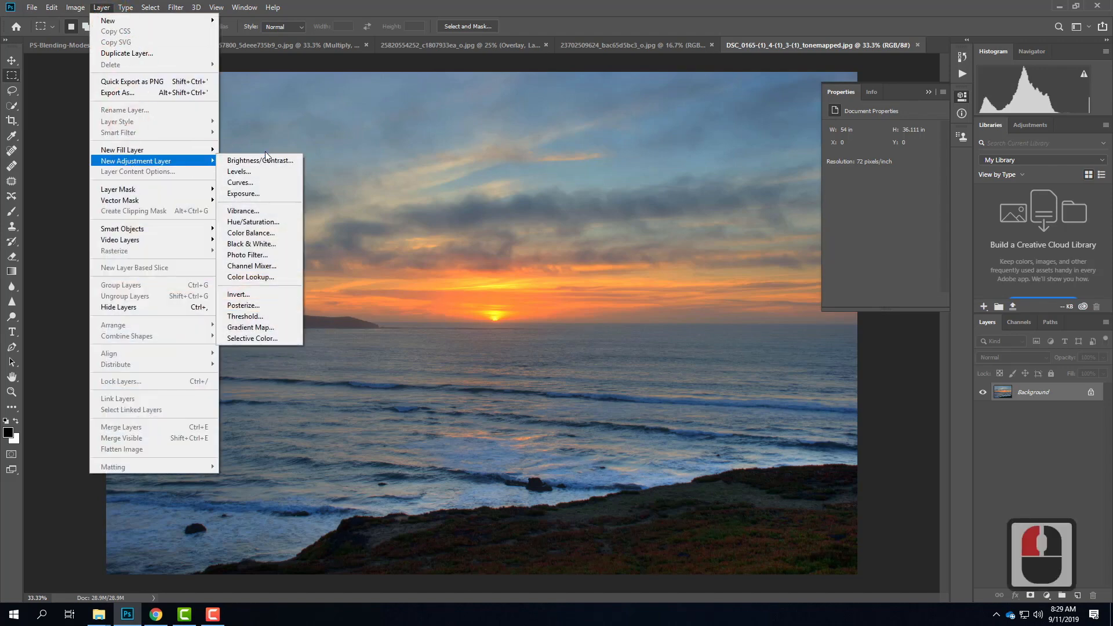
pyautogui.click(268, 184)
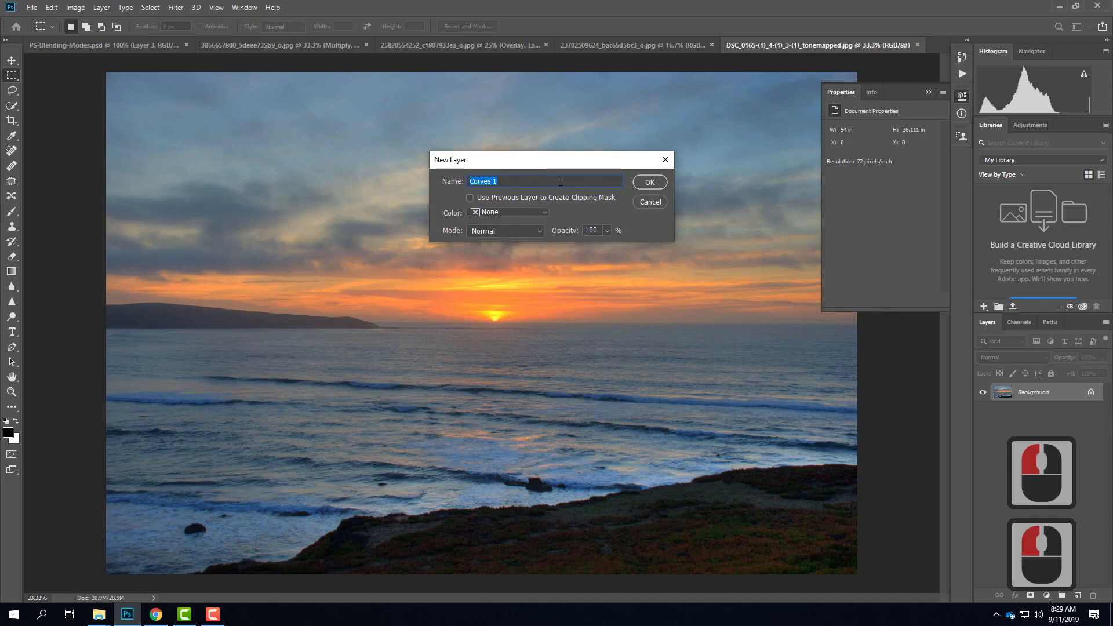
pyautogui.write('Luminosity')
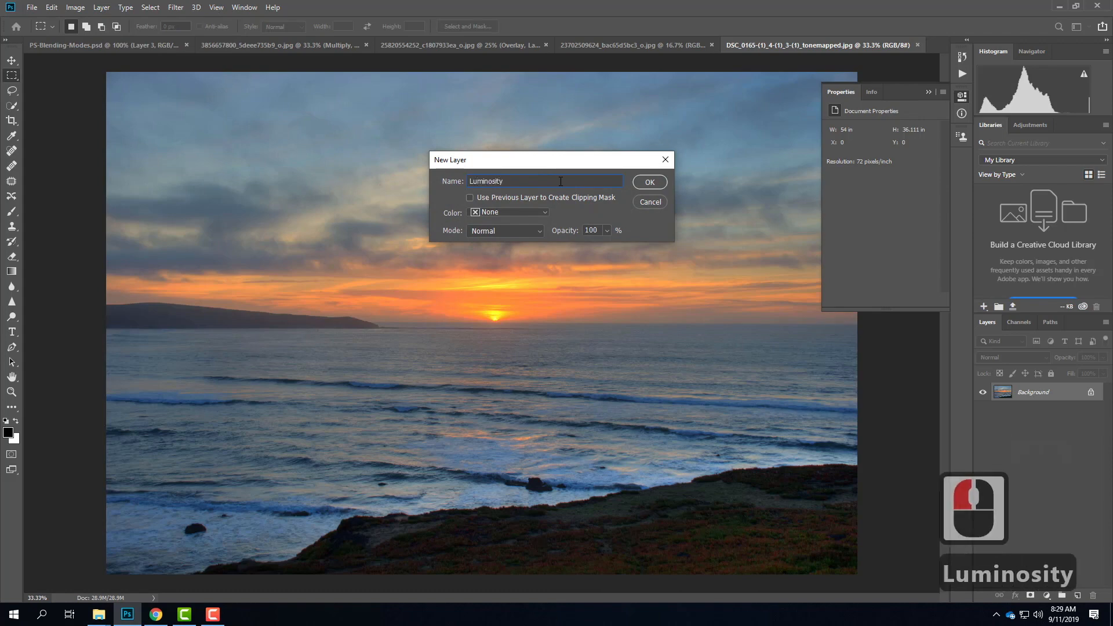
pyautogui.press('Return')
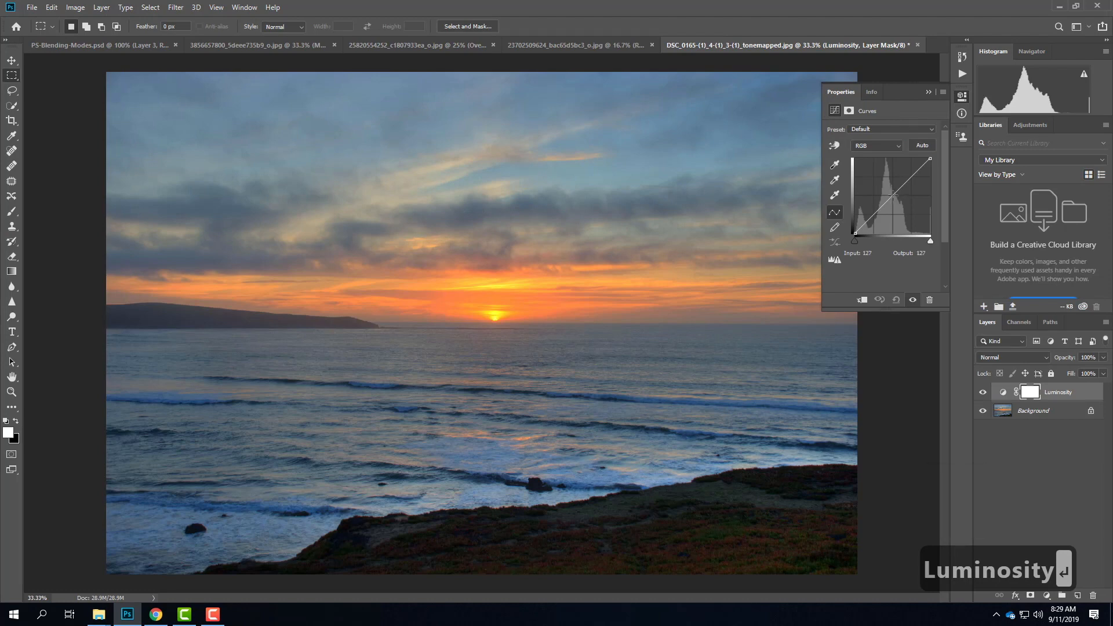
# Step: Shape an S-curve with a midpoint at input 128, raised highlights at 186 and lowered shadows at 79, using Luminosity blending mode
pyautogui.click(893, 196)
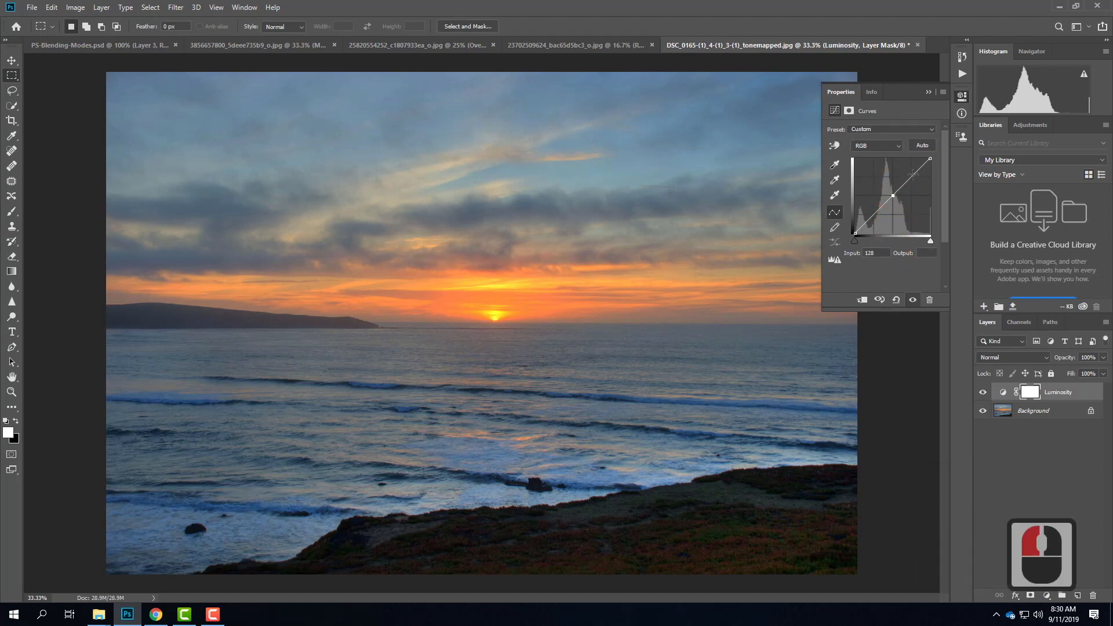
pyautogui.moveTo(912, 175); pyautogui.dragTo(909, 174)
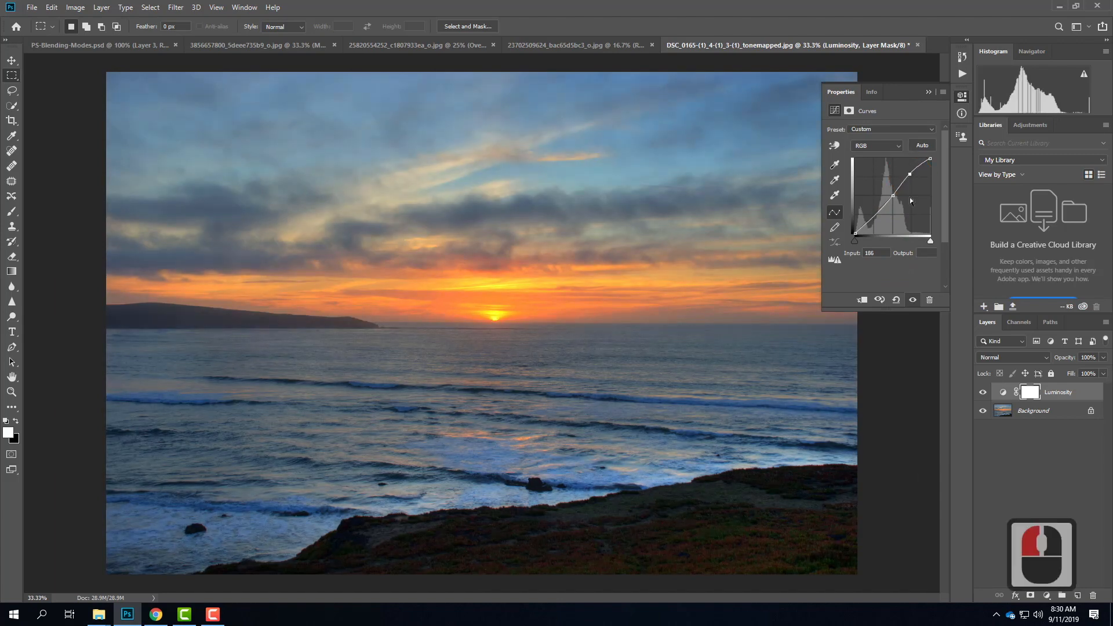
pyautogui.moveTo(874, 216); pyautogui.dragTo(878, 217)
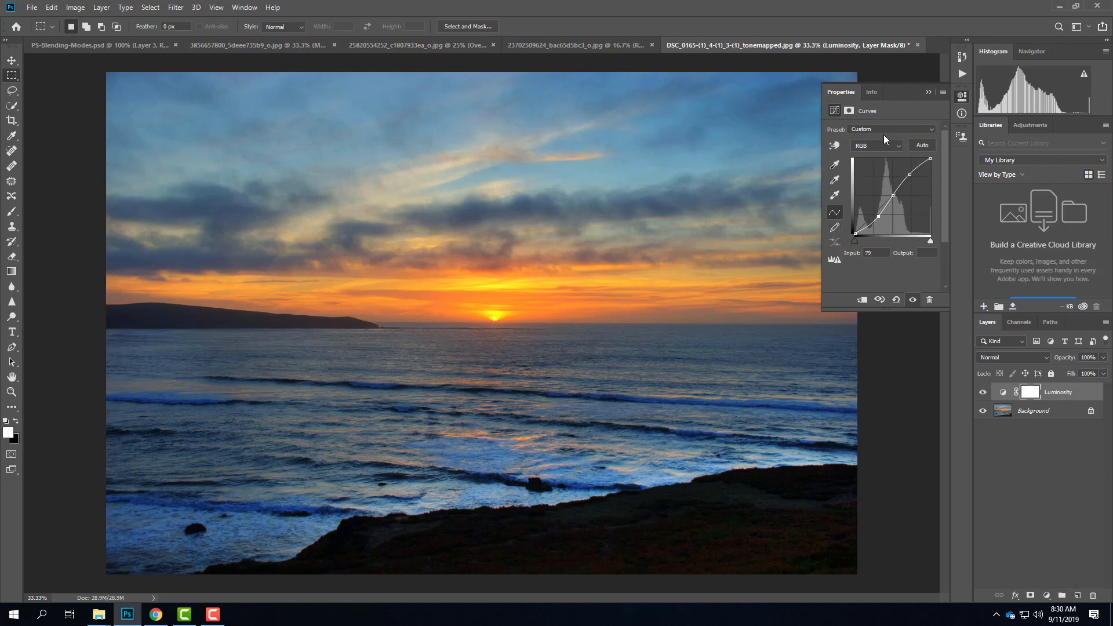
pyautogui.click(1009, 359)
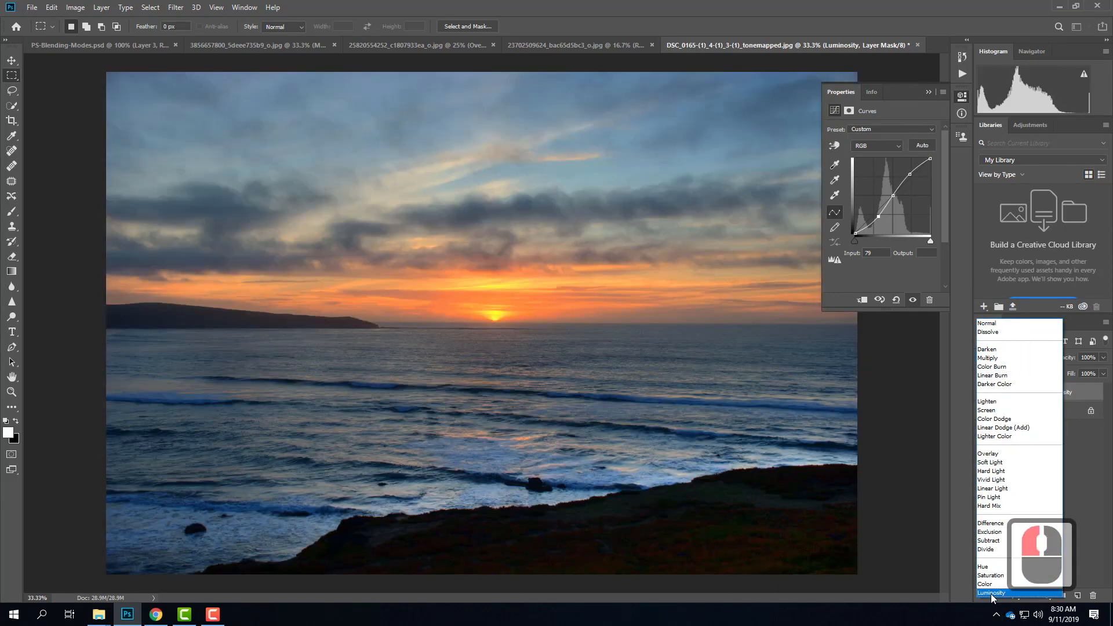
pyautogui.click(991, 593)
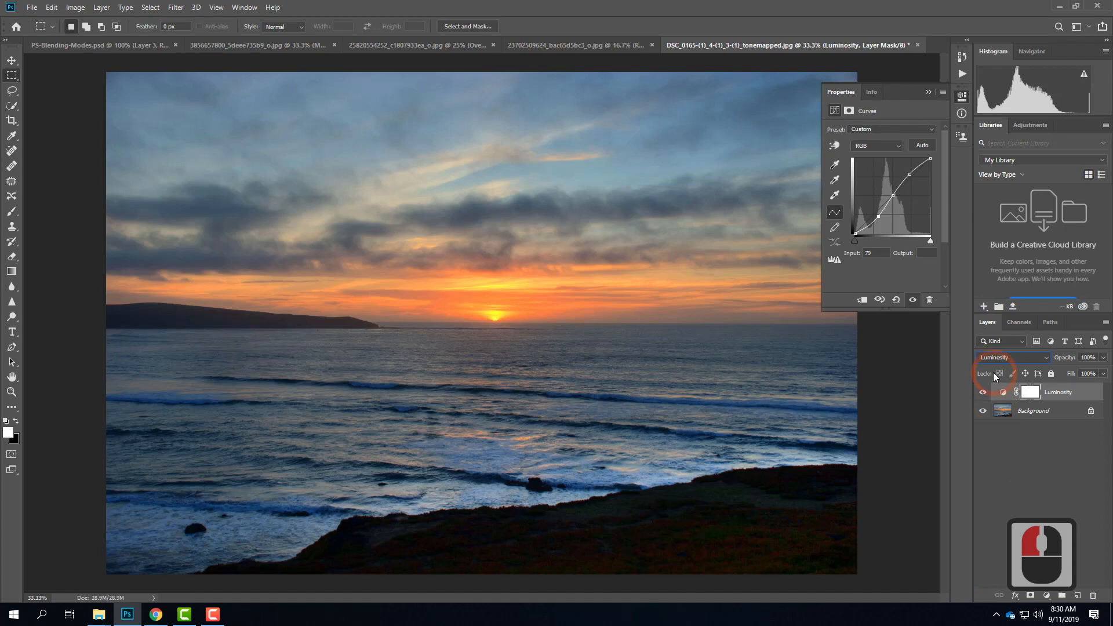
# Step: Compare the sunset photo with and without the Luminosity layer by toggling its visibility, leaving it shown
pyautogui.click(984, 393)
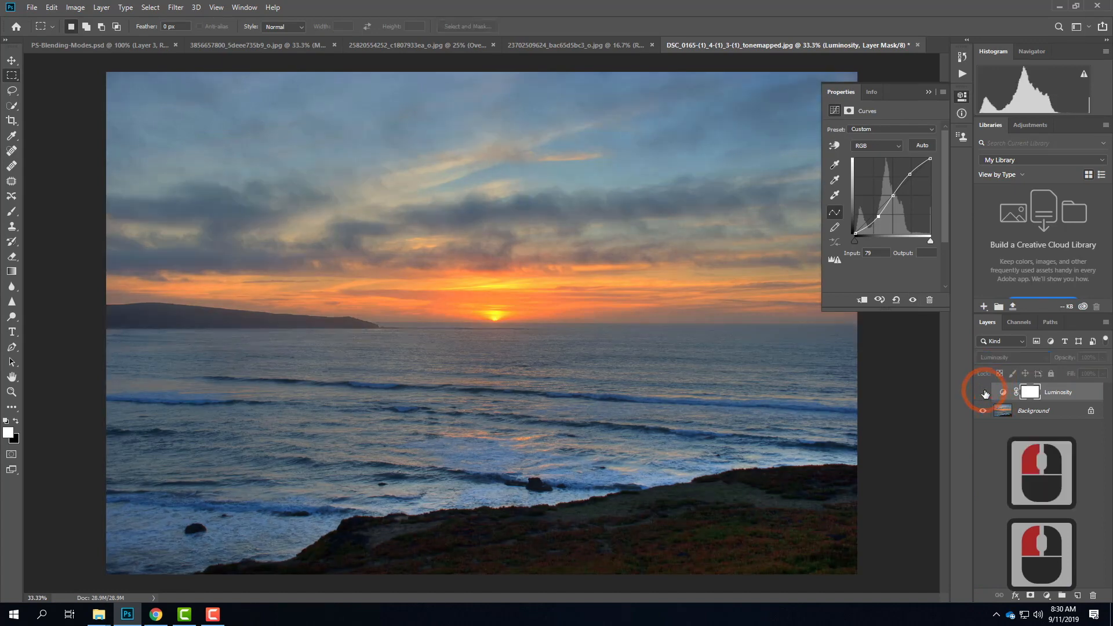
pyautogui.click(984, 393)
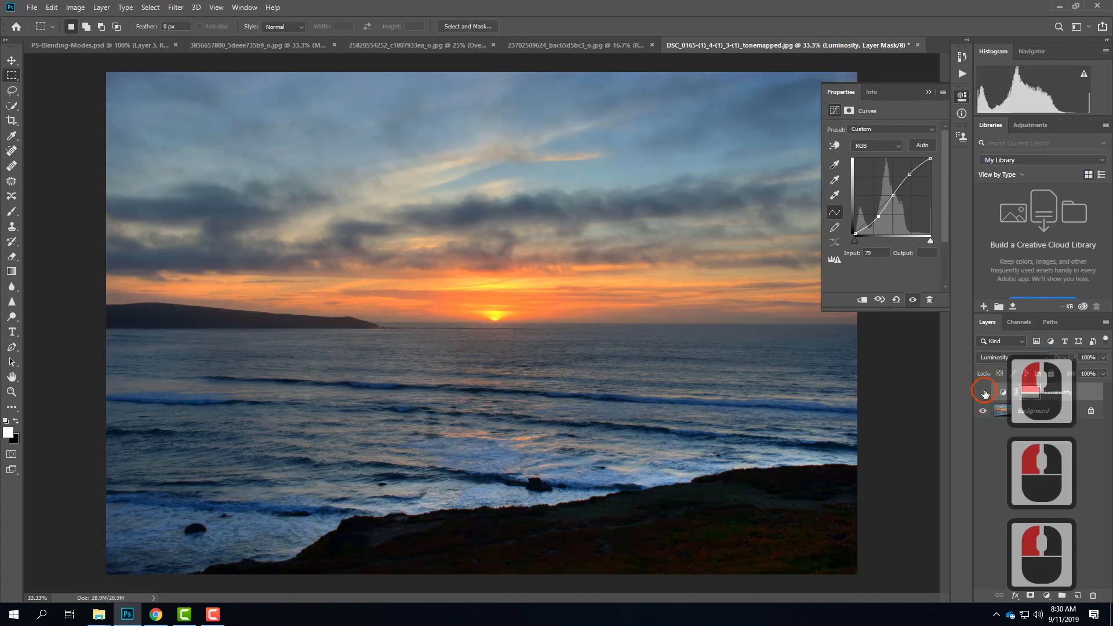
pyautogui.click(983, 393)
pyautogui.click(984, 393)
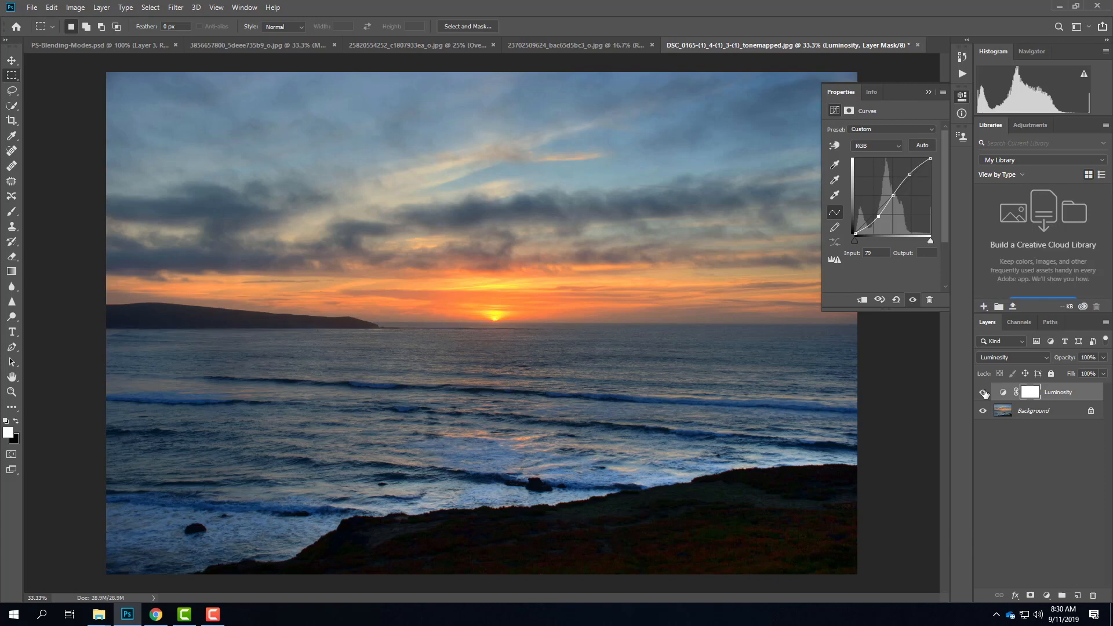
# Step: Open the image DSC_6858.jpg from the Ex104 - Sample Images folder
pyautogui.click(32, 7)
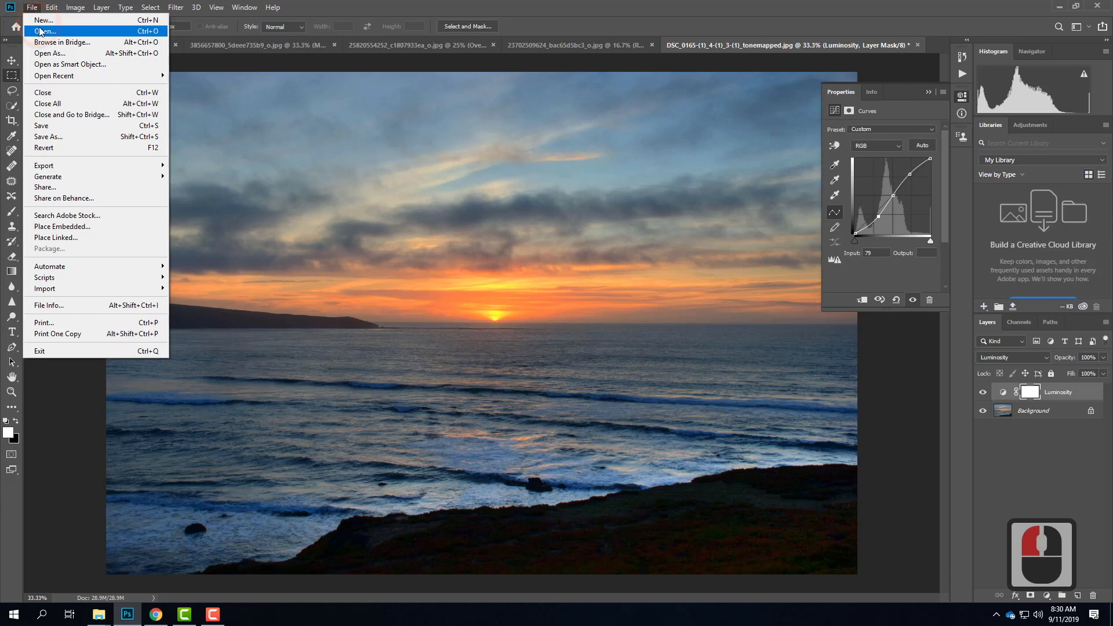
pyautogui.click(40, 31)
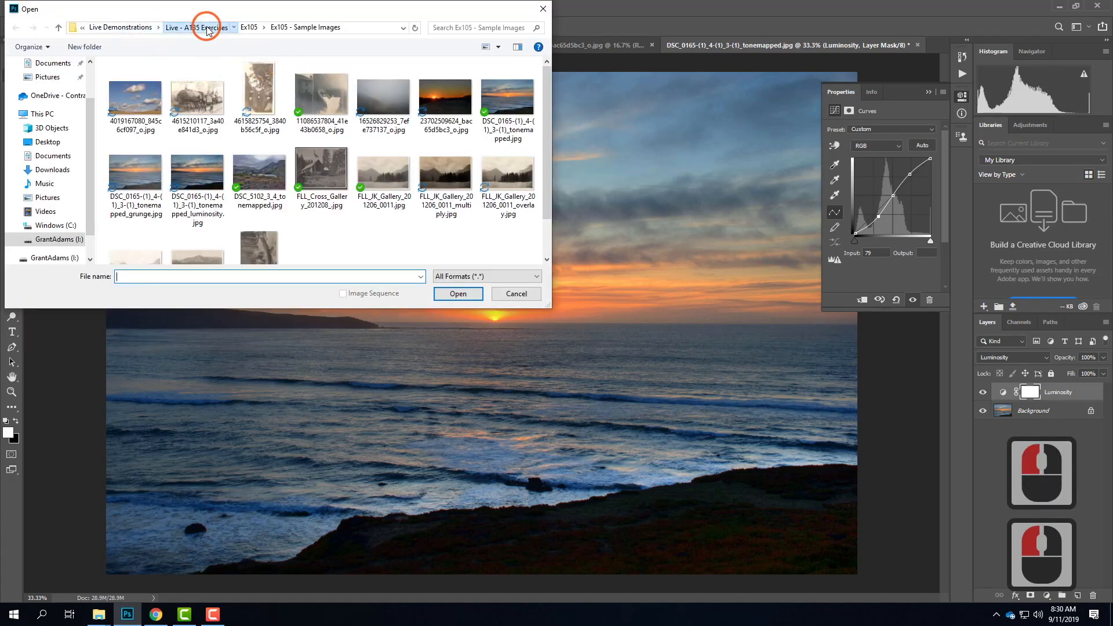
pyautogui.click(208, 29)
pyautogui.doubleClick(130, 103)
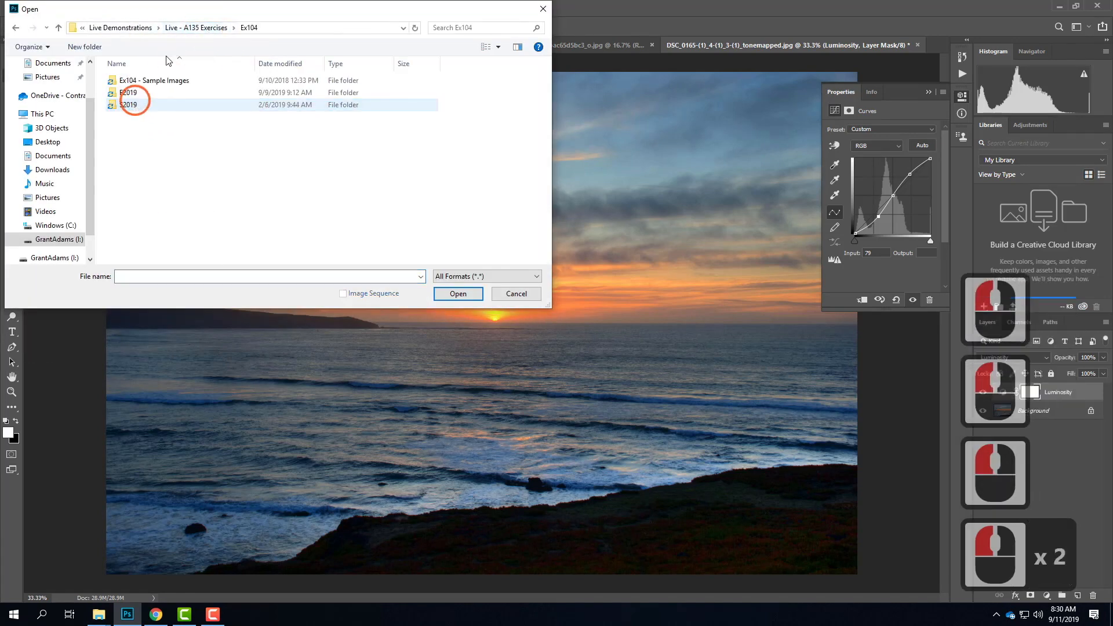
pyautogui.doubleClick(139, 81)
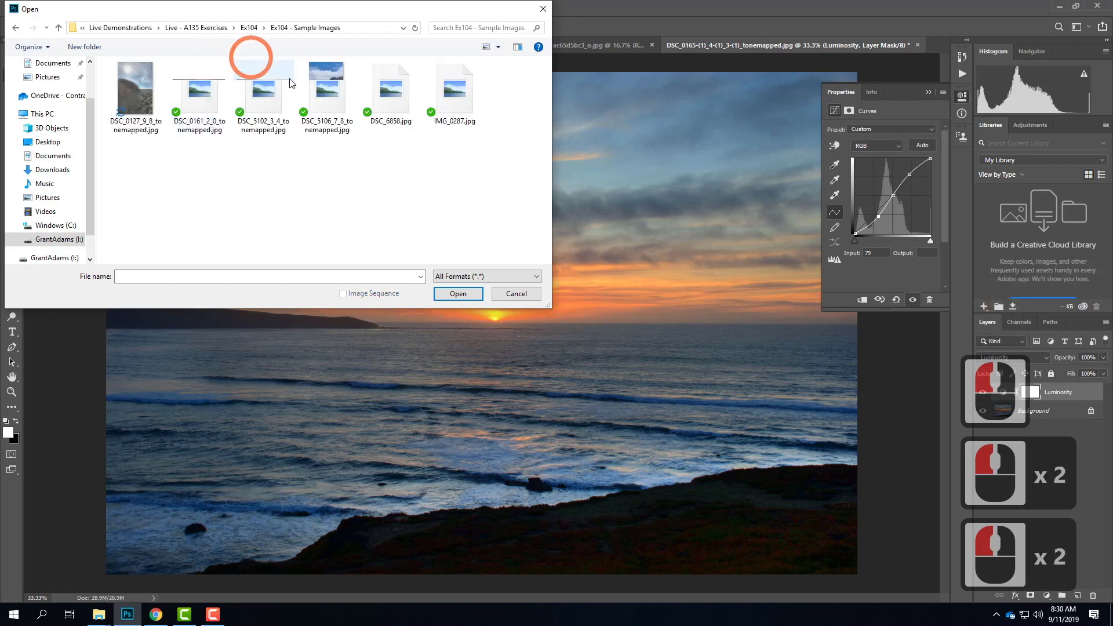
pyautogui.click(389, 99)
pyautogui.click(473, 293)
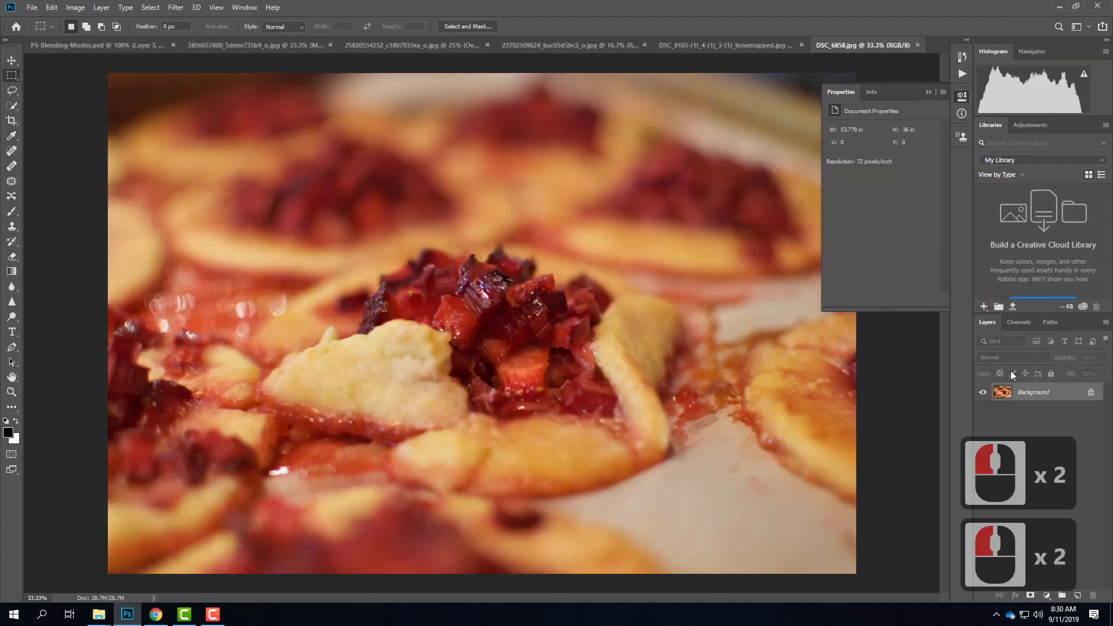
# Step: Add a Curves adjustment layer with the default name above the pastry photo's background
pyautogui.click(79, 9)
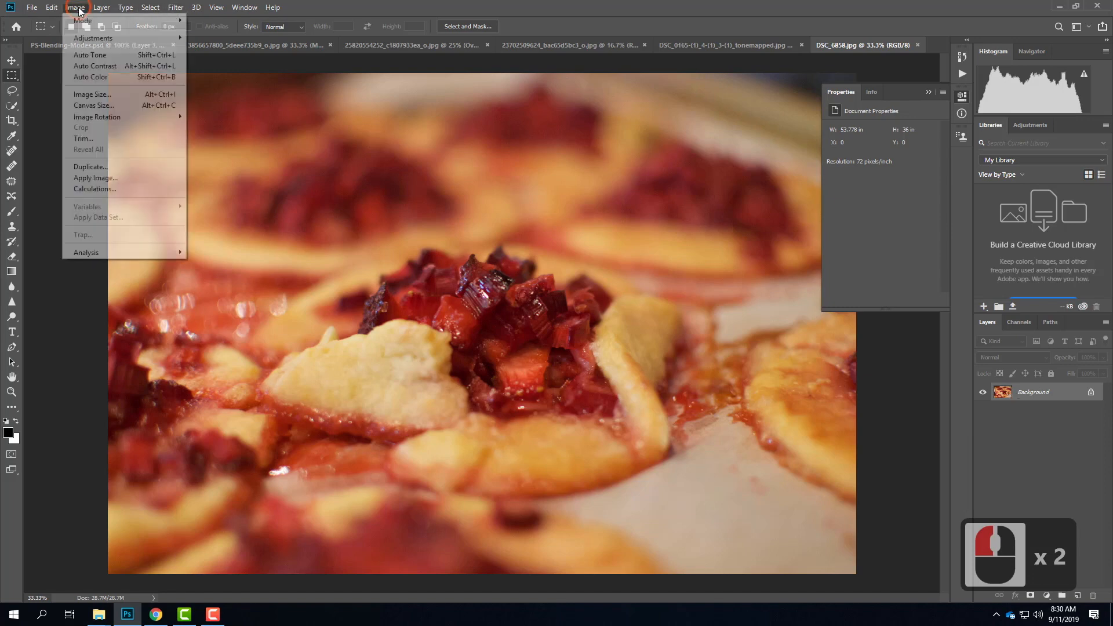
pyautogui.moveTo(105, 9)
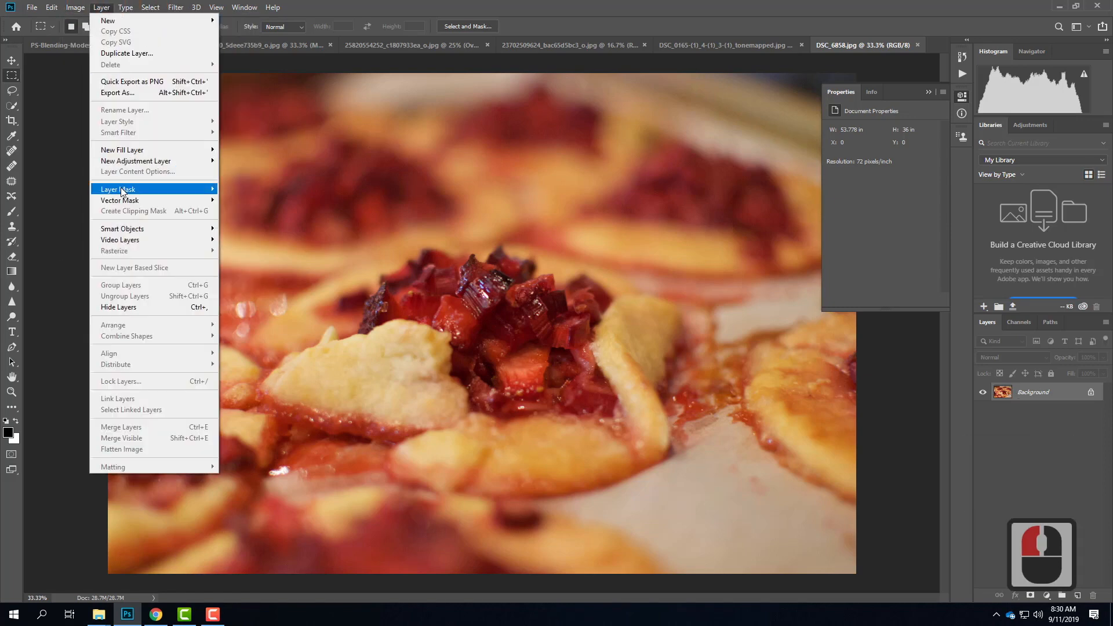
pyautogui.moveTo(126, 162)
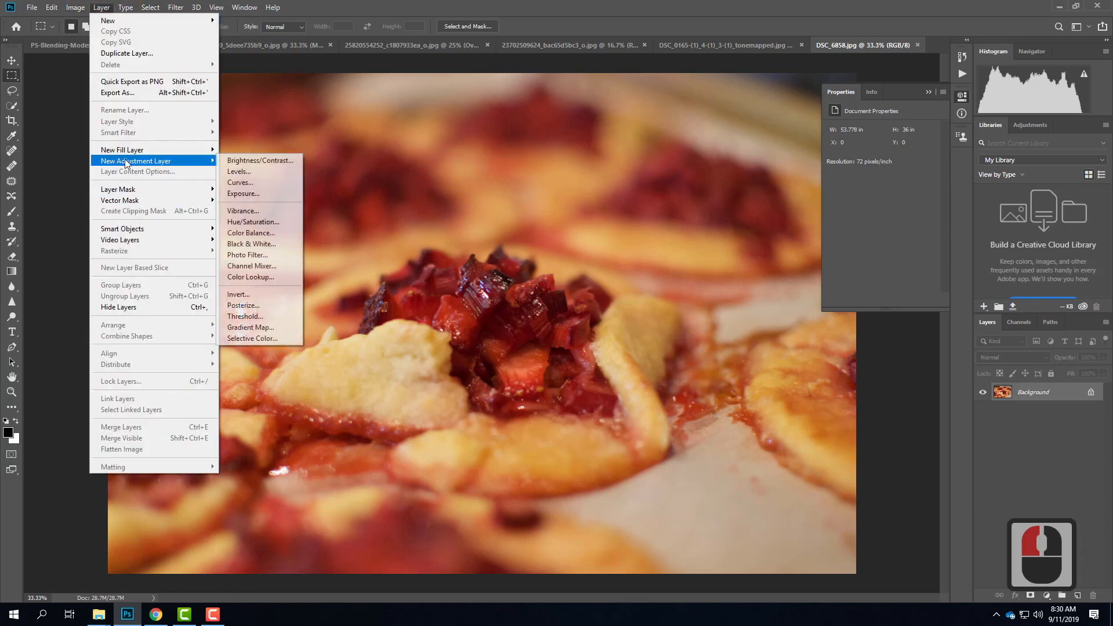
pyautogui.click(248, 184)
pyautogui.click(654, 187)
pyautogui.click(849, 111)
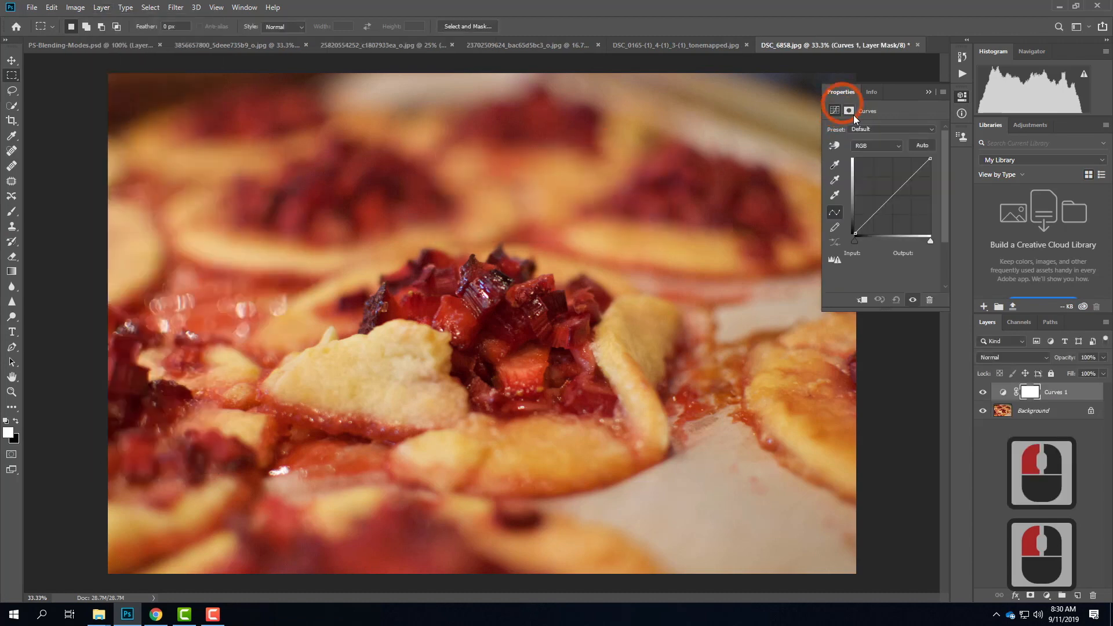
# Step: Shape an S-curve with raised highlights at input 178 and lowered shadows at 77, and set the layer's blending mode to Luminosity
pyautogui.moveTo(904, 183); pyautogui.dragTo(907, 173)
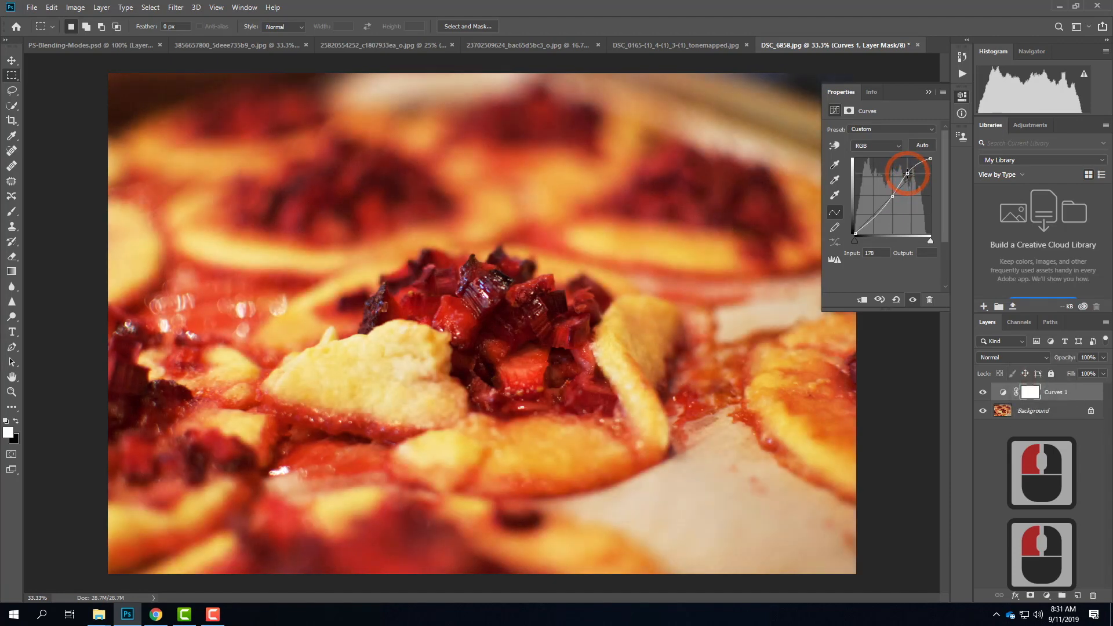
pyautogui.moveTo(878, 212); pyautogui.dragTo(878, 218)
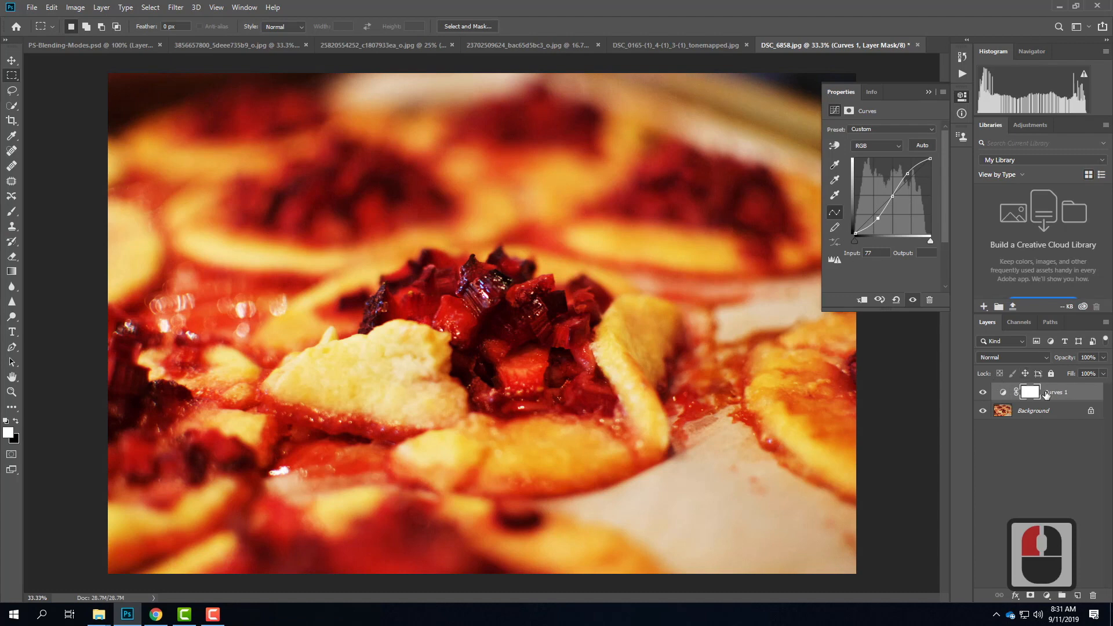
pyautogui.click(1017, 359)
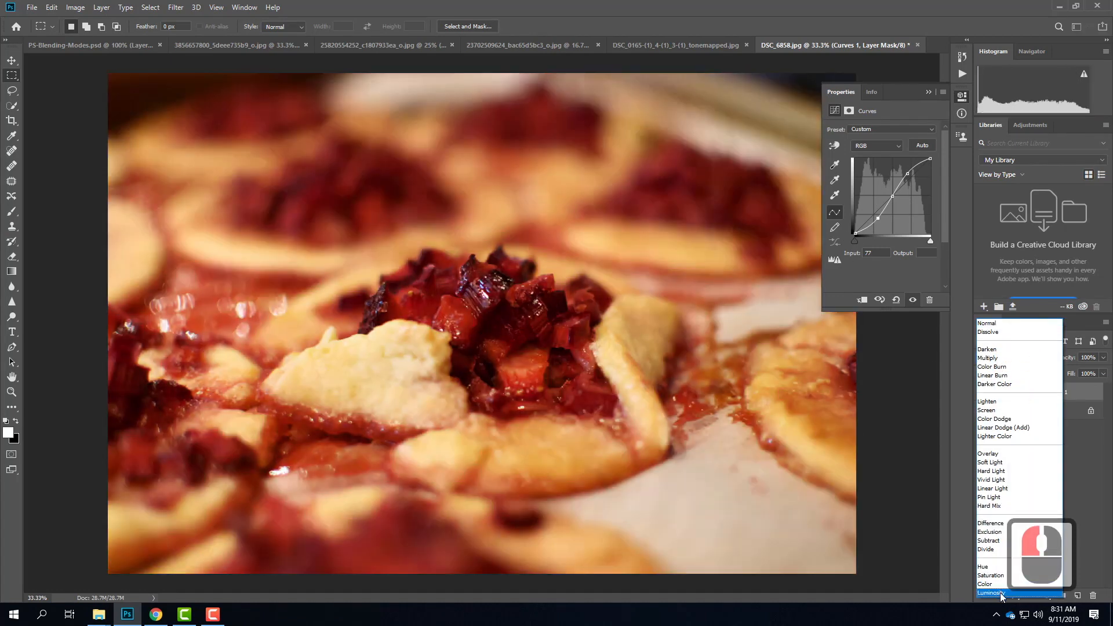
pyautogui.click(1001, 592)
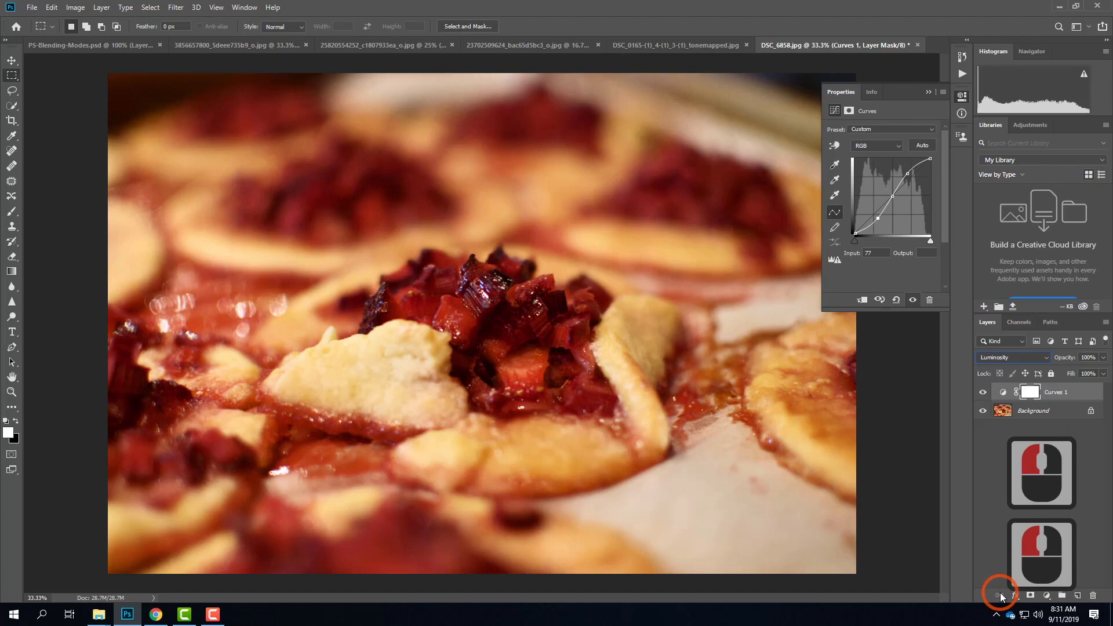
# Step: Compare the pastry photo with and without the Curves 1 layer by toggling its visibility, leaving it hidden
pyautogui.click(983, 394)
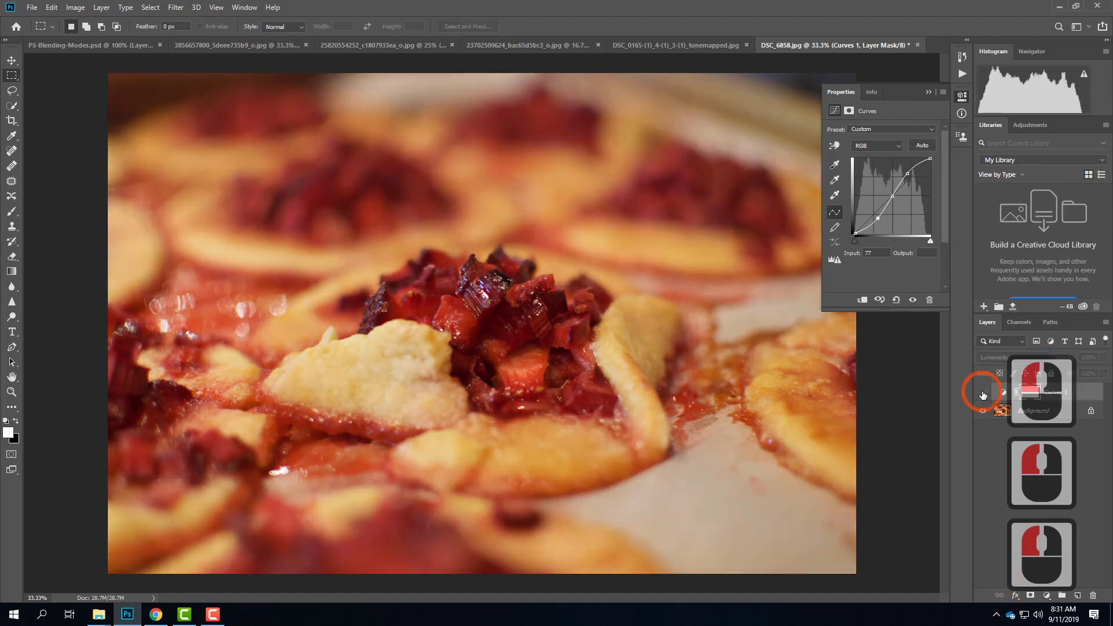
pyautogui.click(983, 395)
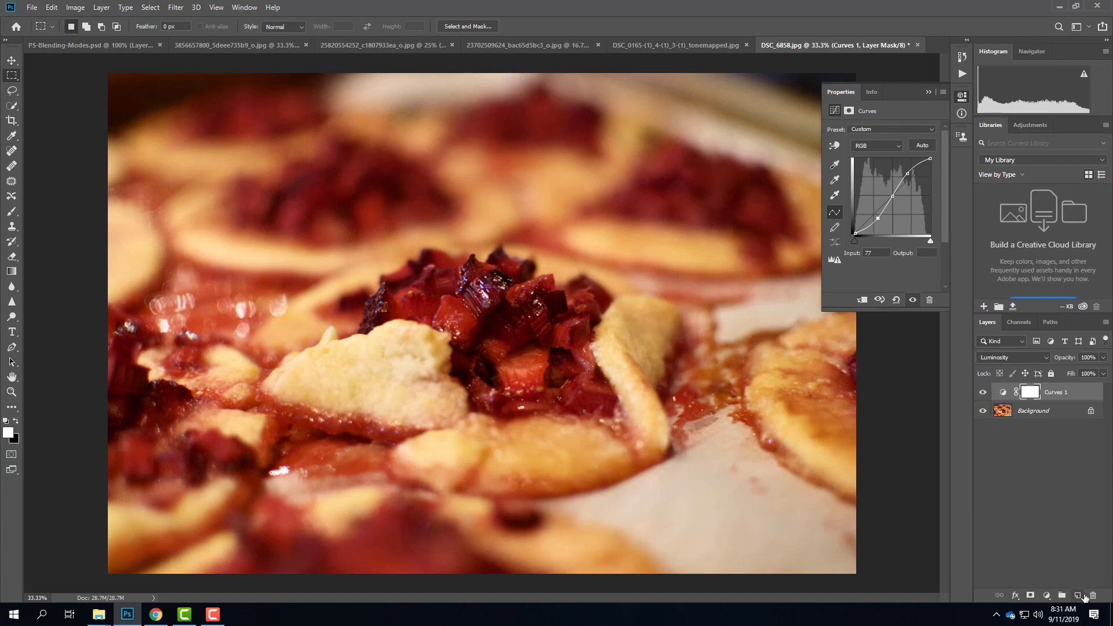
pyautogui.click(983, 391)
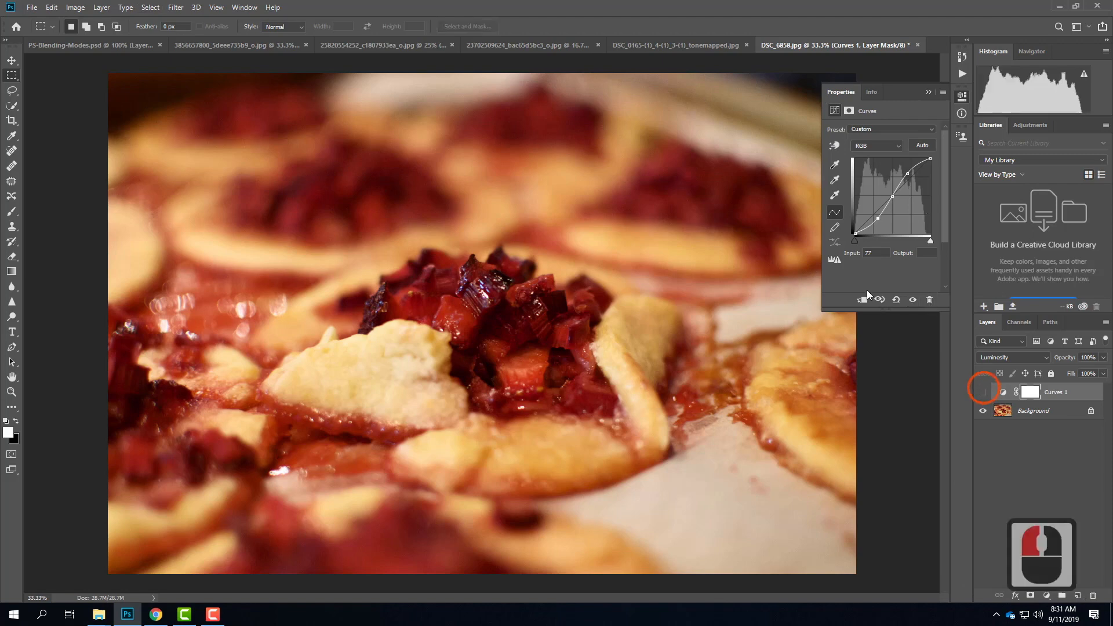
# Step: Add a second Curves adjustment layer in Normal mode above the hidden Curves 1 layer
pyautogui.click(165, 7)
pyautogui.moveTo(102, 7)
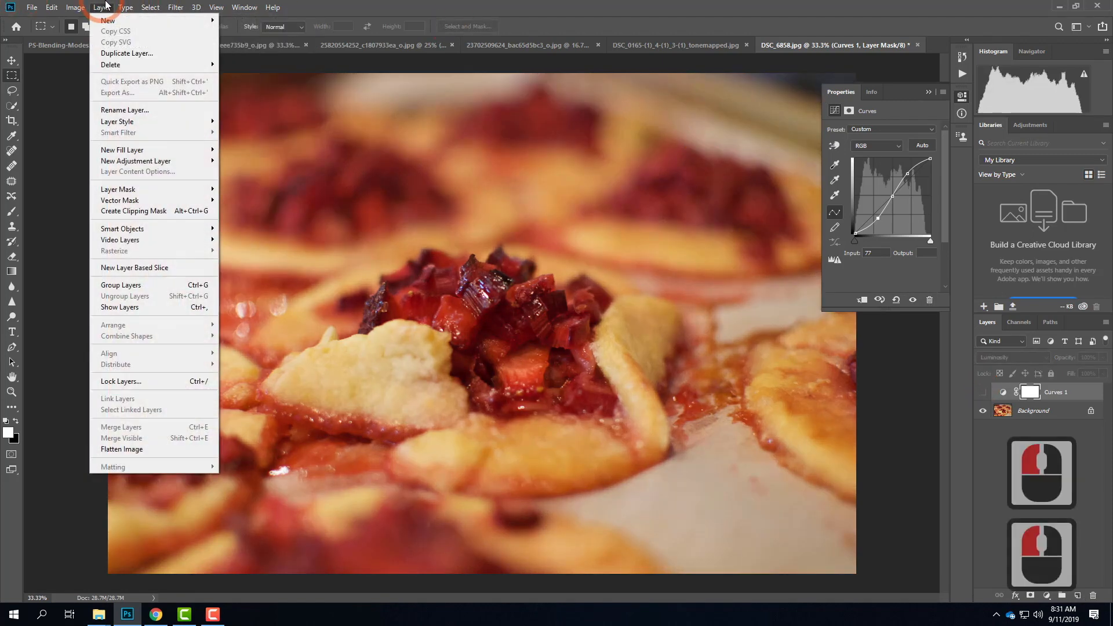
pyautogui.moveTo(145, 161)
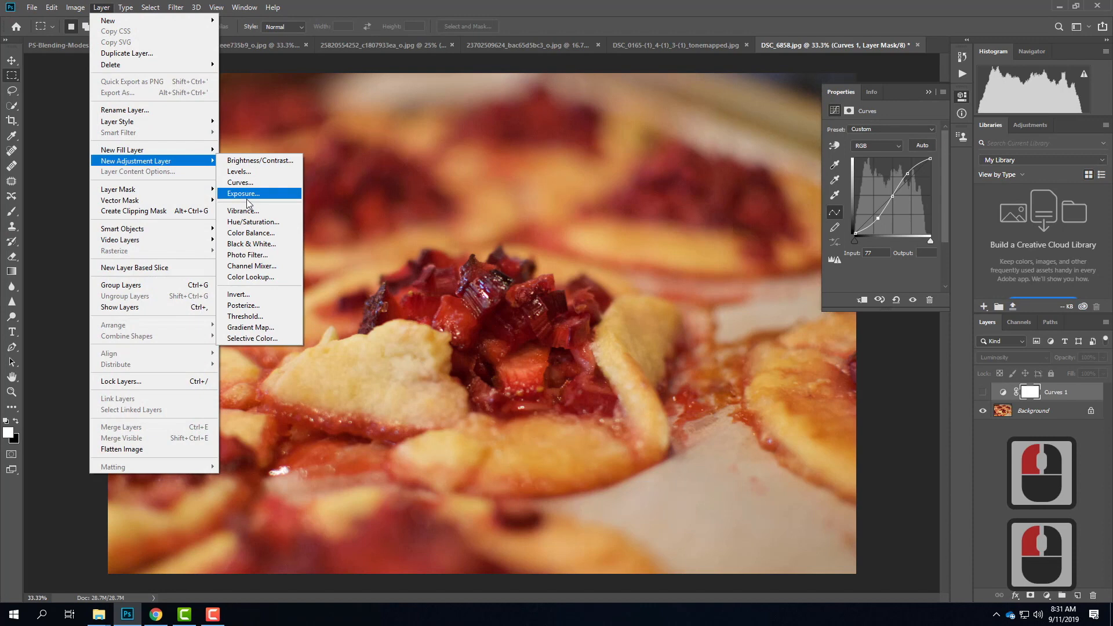
pyautogui.click(246, 176)
pyautogui.click(650, 182)
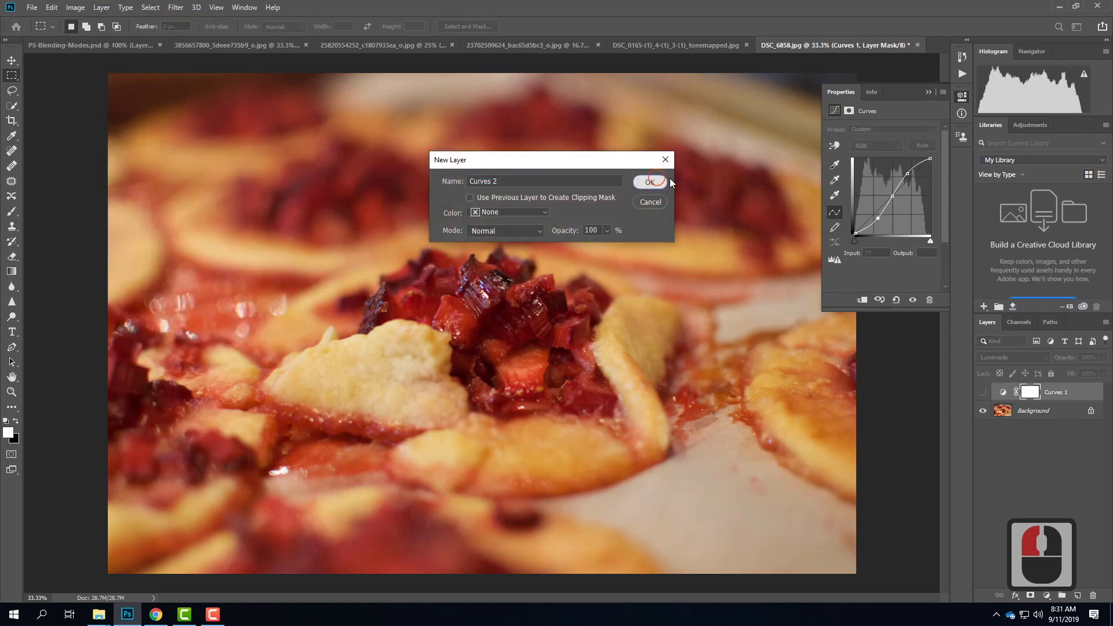
# Step: Shape Curves 2 into an S-curve with a midpoint, raised highlights and lowered shadows at input 67, and show Curves 1 in its place
pyautogui.click(893, 196)
pyautogui.moveTo(908, 181); pyautogui.dragTo(908, 174)
pyautogui.click(874, 218)
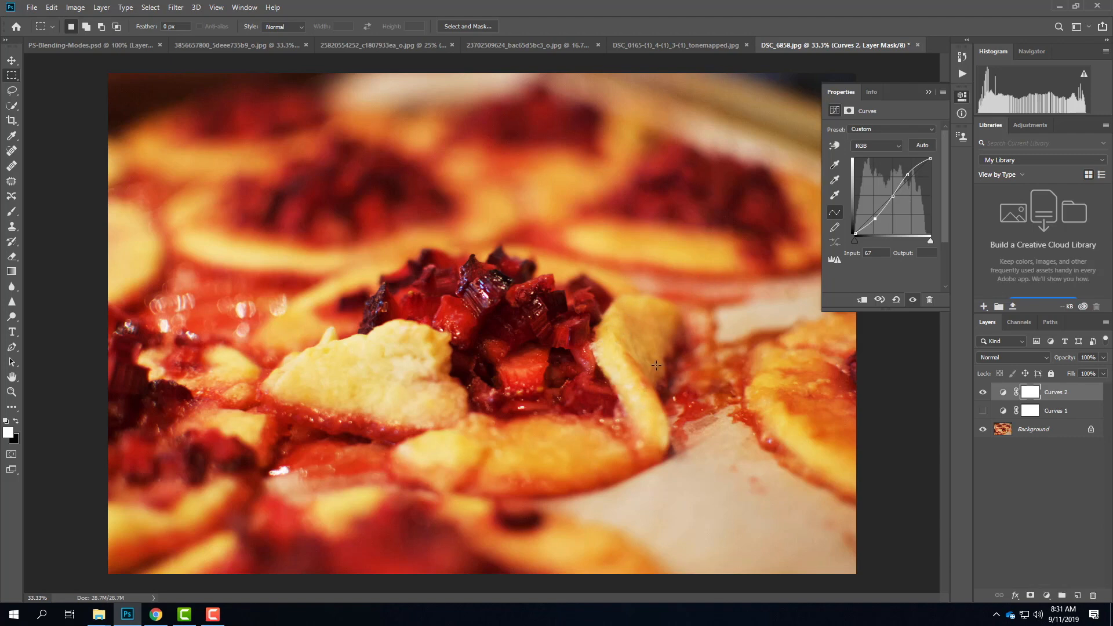
pyautogui.click(982, 392)
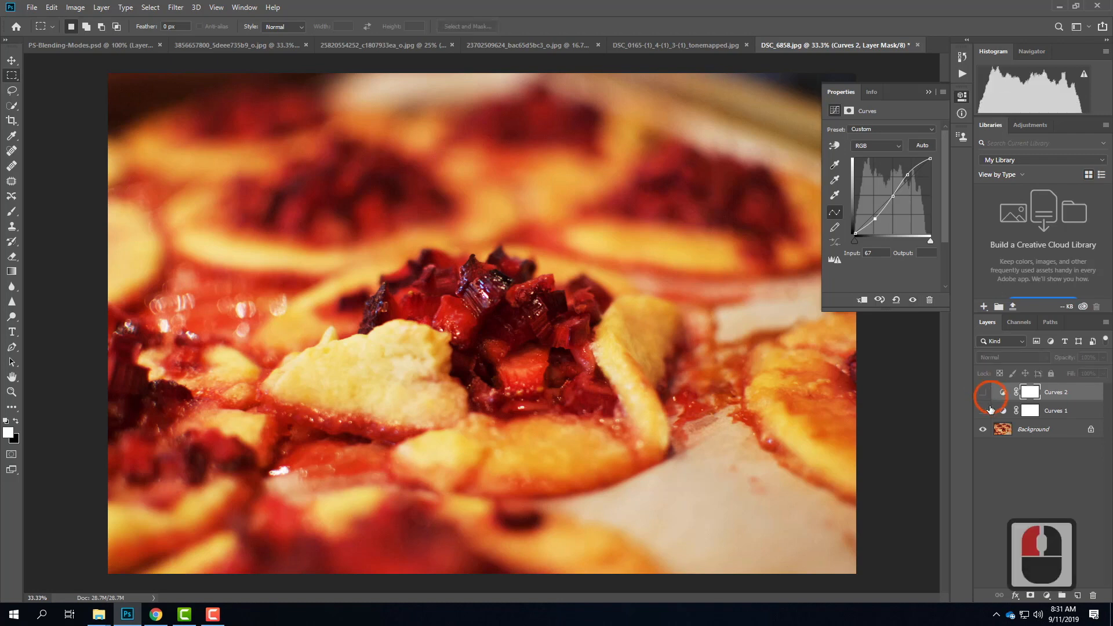
pyautogui.click(982, 411)
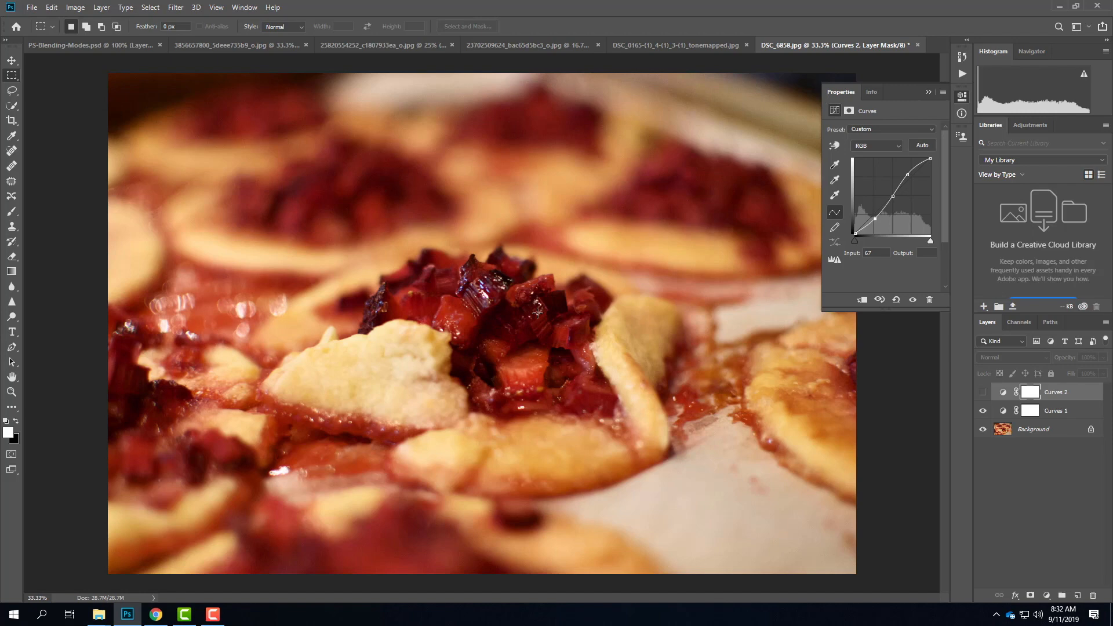
# Step: Review the other open sample photos and return to the sunset photo with the Luminosity layer
pyautogui.click(670, 44)
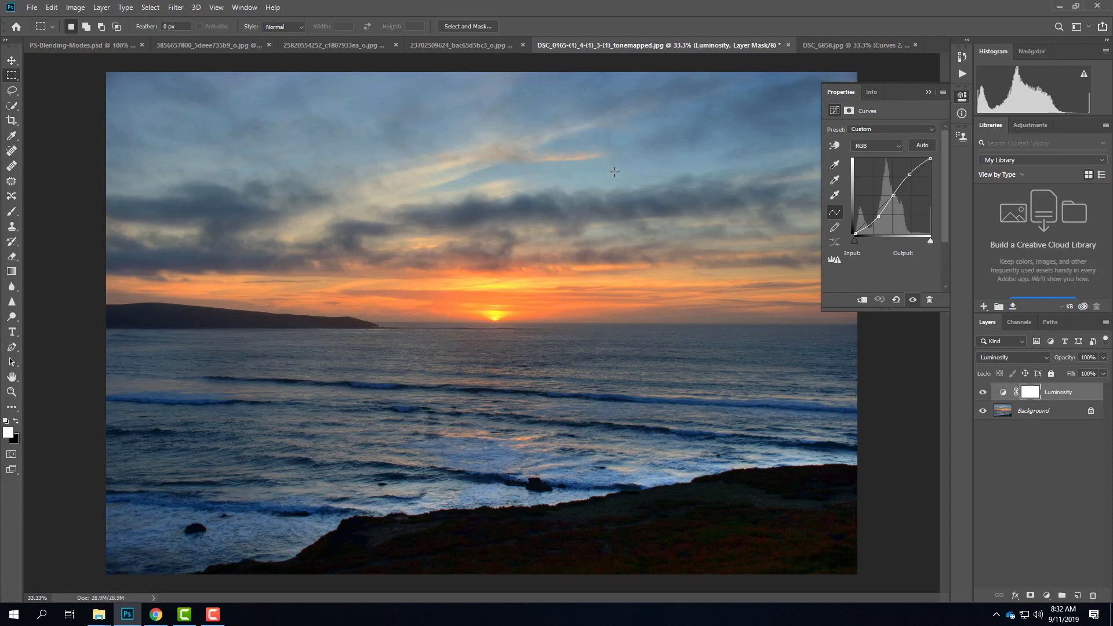
pyautogui.click(467, 45)
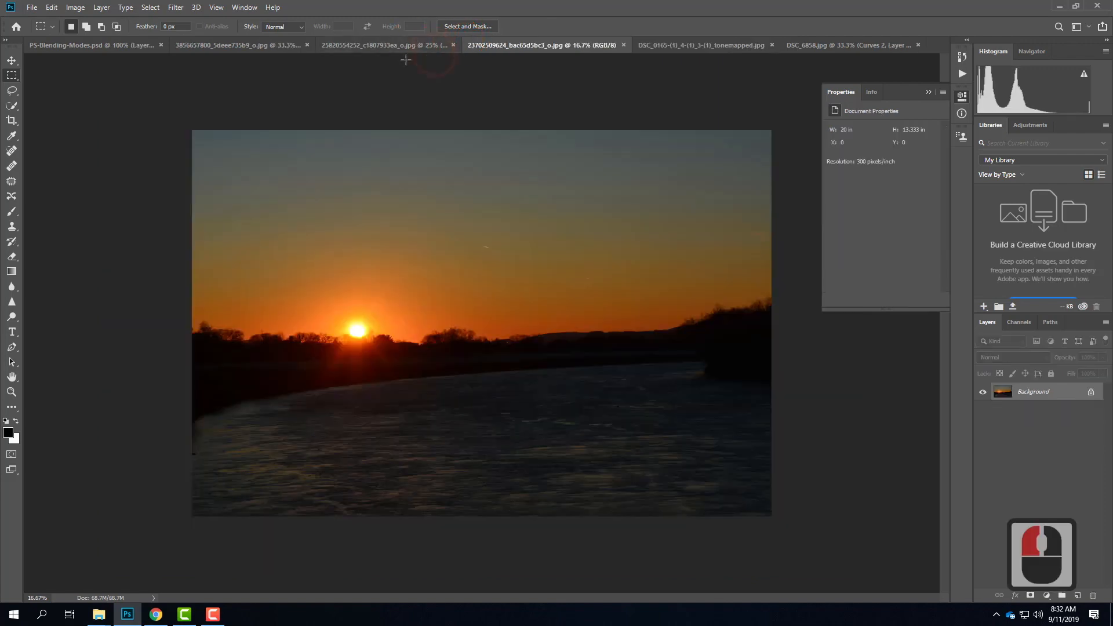
pyautogui.click(278, 45)
pyautogui.click(422, 44)
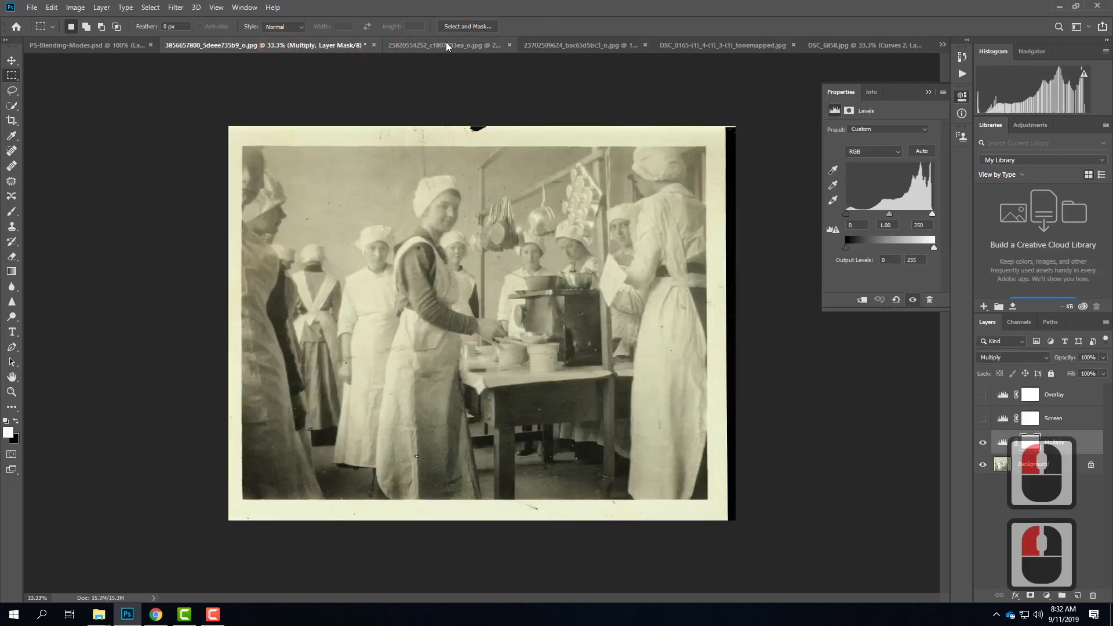
pyautogui.click(538, 46)
pyautogui.click(566, 47)
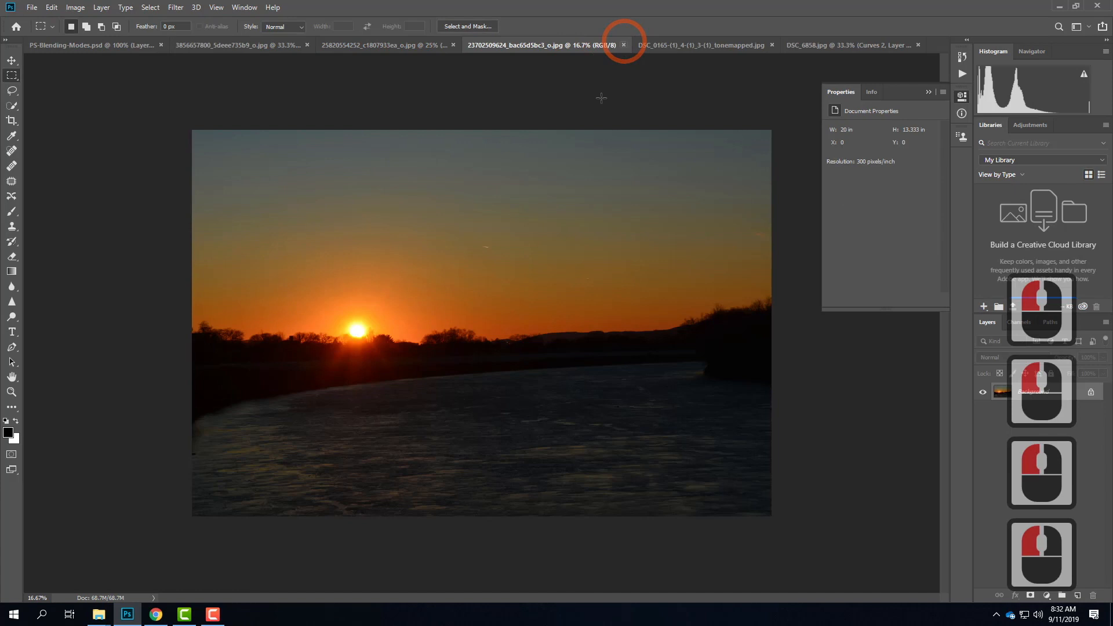
pyautogui.click(735, 47)
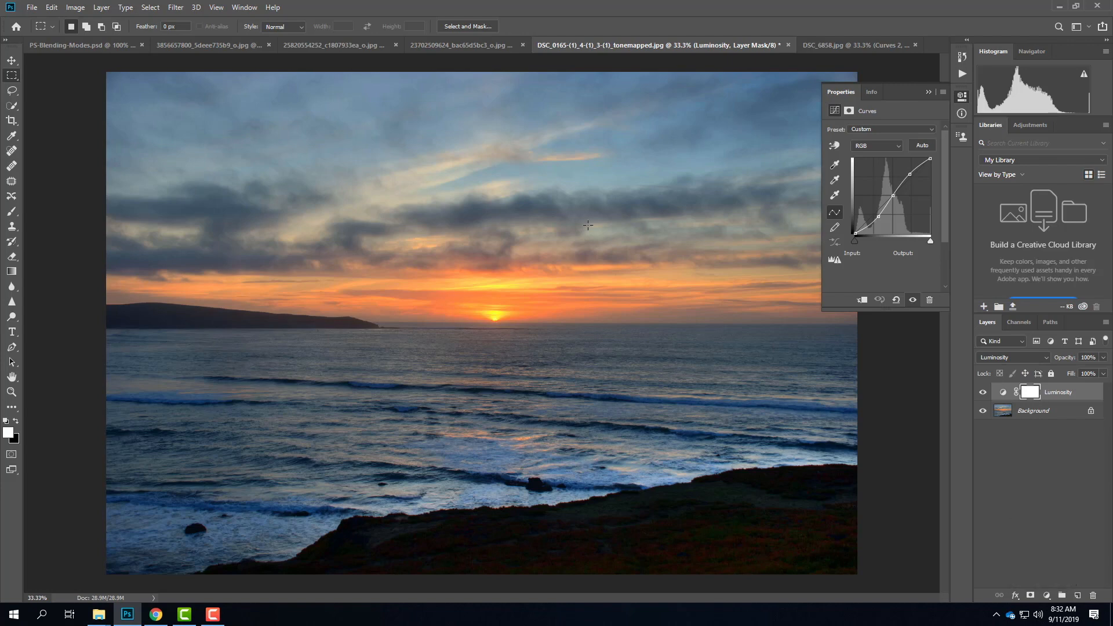
# Step: Switch to Chrome and search Google Images for "grunge texture", keeping the reuse-with-modification filter
pyautogui.click(155, 614)
pyautogui.scroll(20, 480, 162)
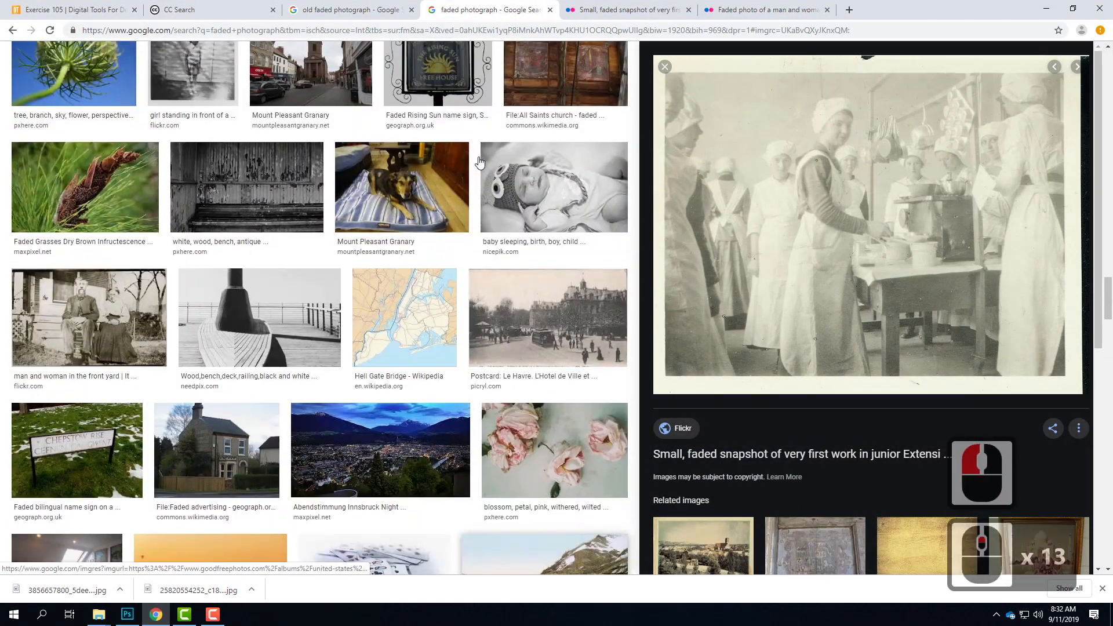
pyautogui.scroll(20, 479, 163)
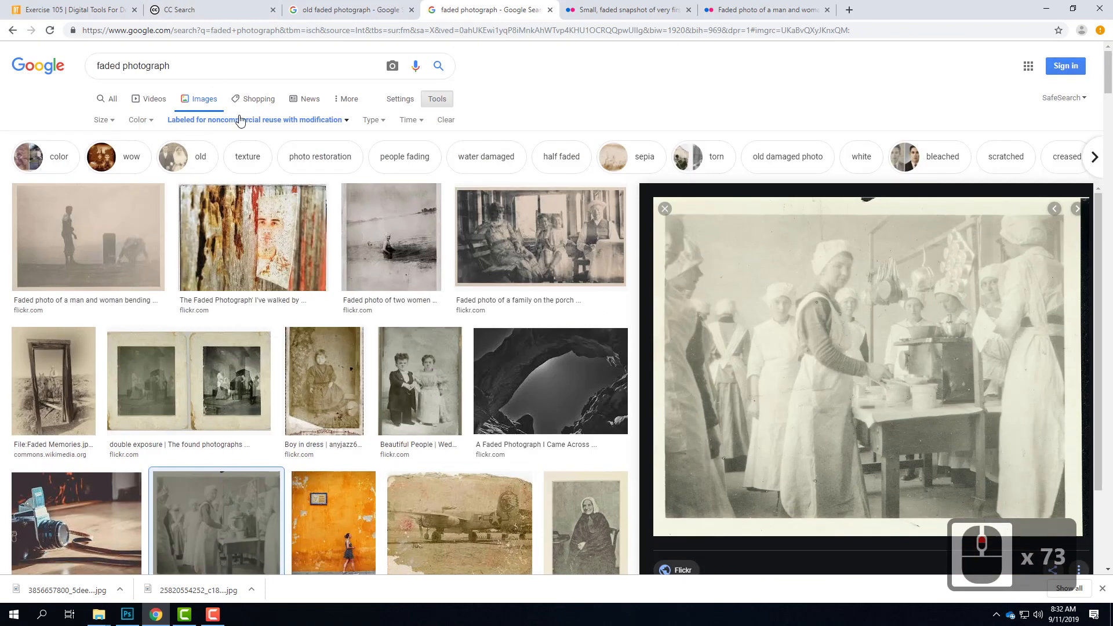
pyautogui.moveTo(226, 65); pyautogui.dragTo(2, 58)
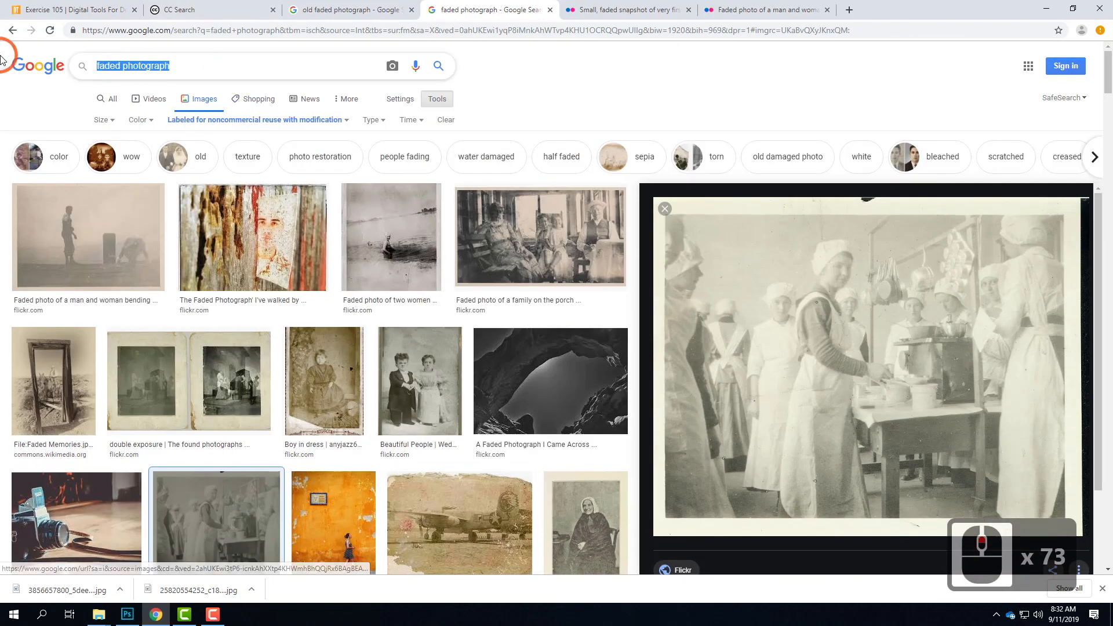
pyautogui.write('grui')
pyautogui.press('BackSpace')
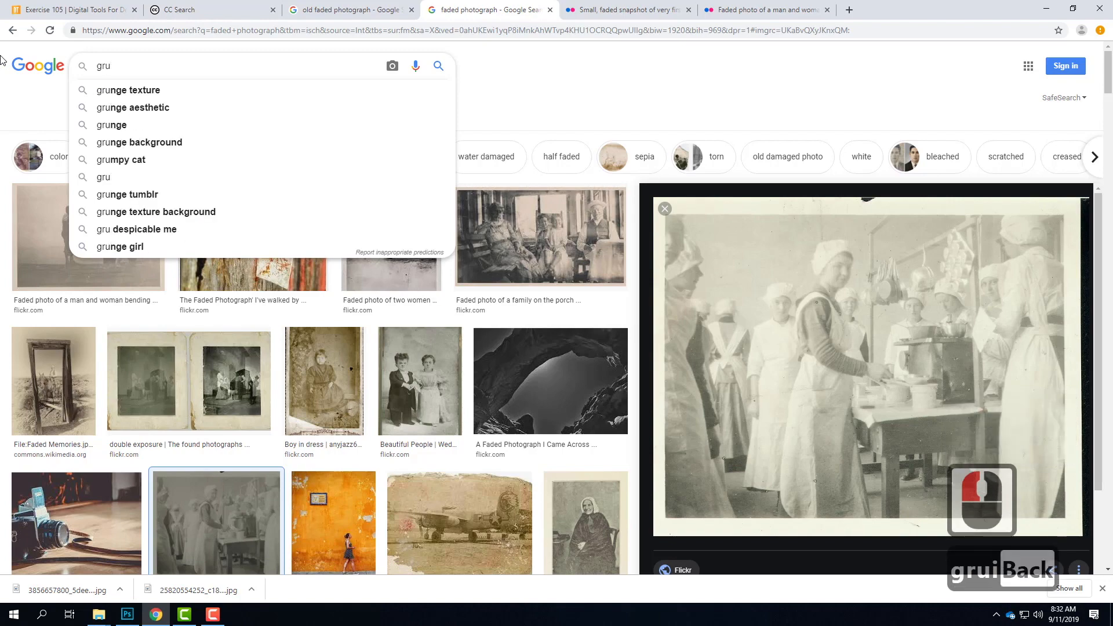
pyautogui.write('nge textur')
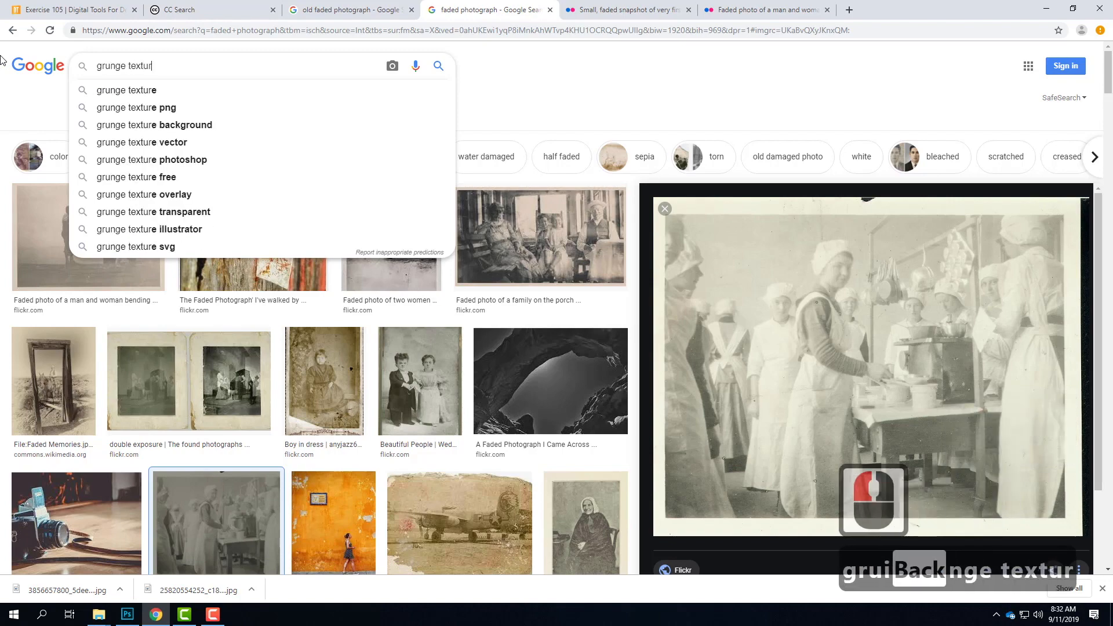
pyautogui.press('BackSpace')
pyautogui.press('BackSpace')
pyautogui.write('ure')
pyautogui.press('Return')
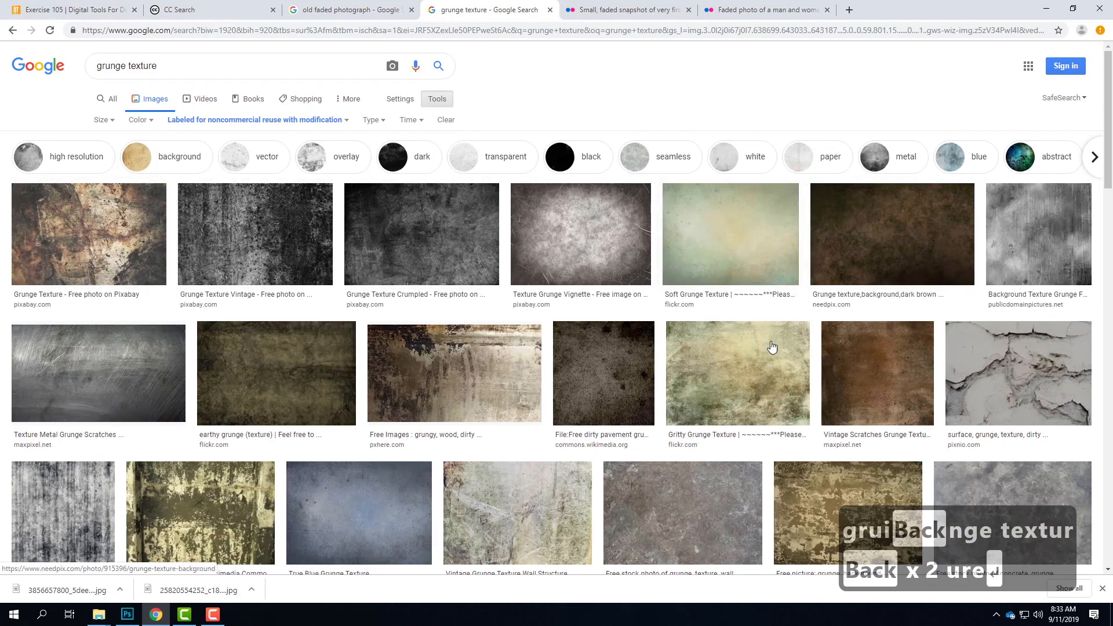
# Step: Open the source page of the Texture Grunge Vignette image on Pixabay
pyautogui.click(590, 233)
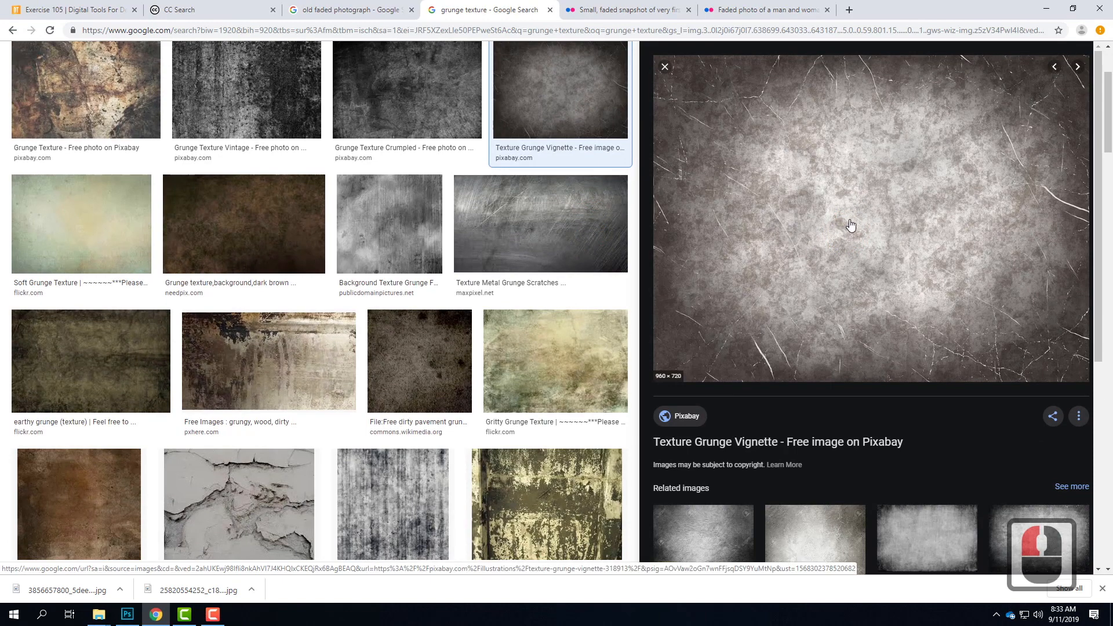
pyautogui.click(849, 223)
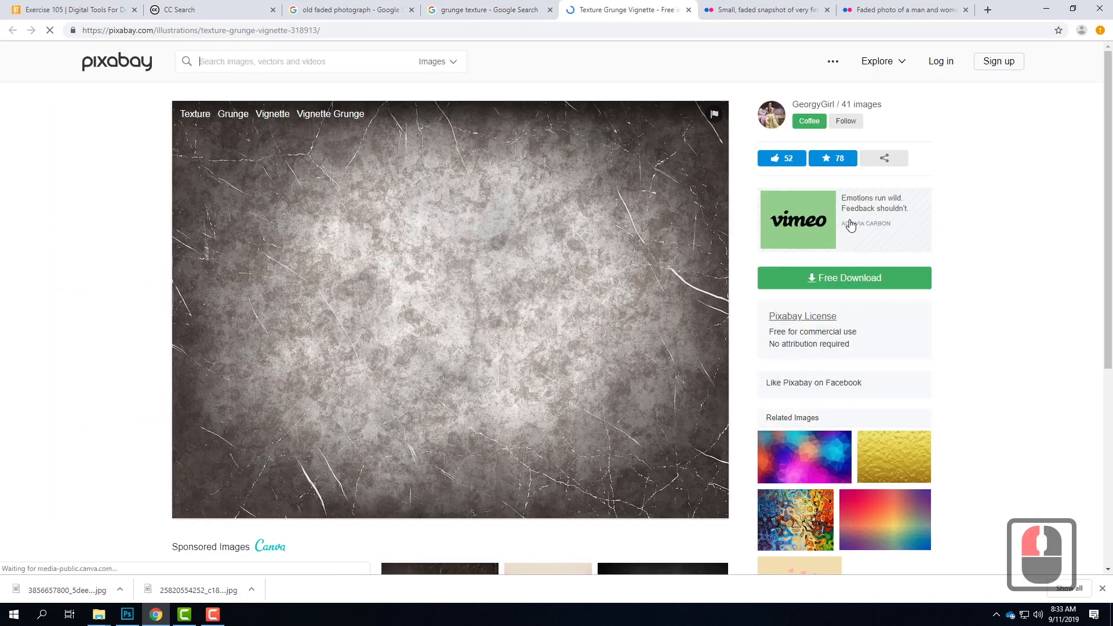
# Step: Try to download the Texture Grunge Vignette image as a 6000×4500 JPG, dismissing the login request
pyautogui.scroll(-3, 596, 311)
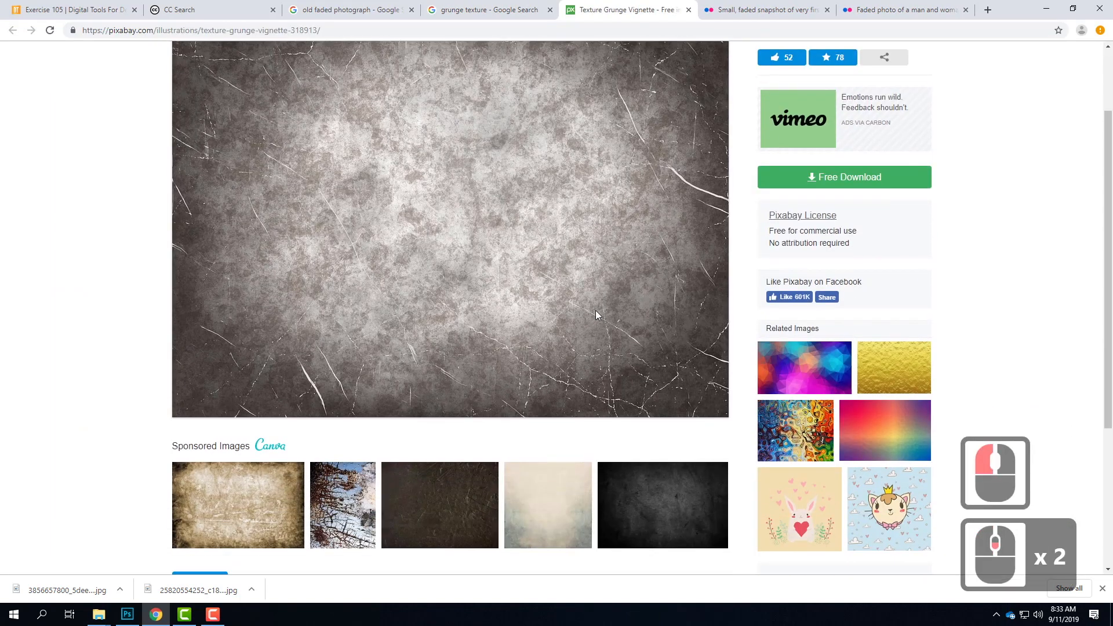
pyautogui.scroll(3, 596, 310)
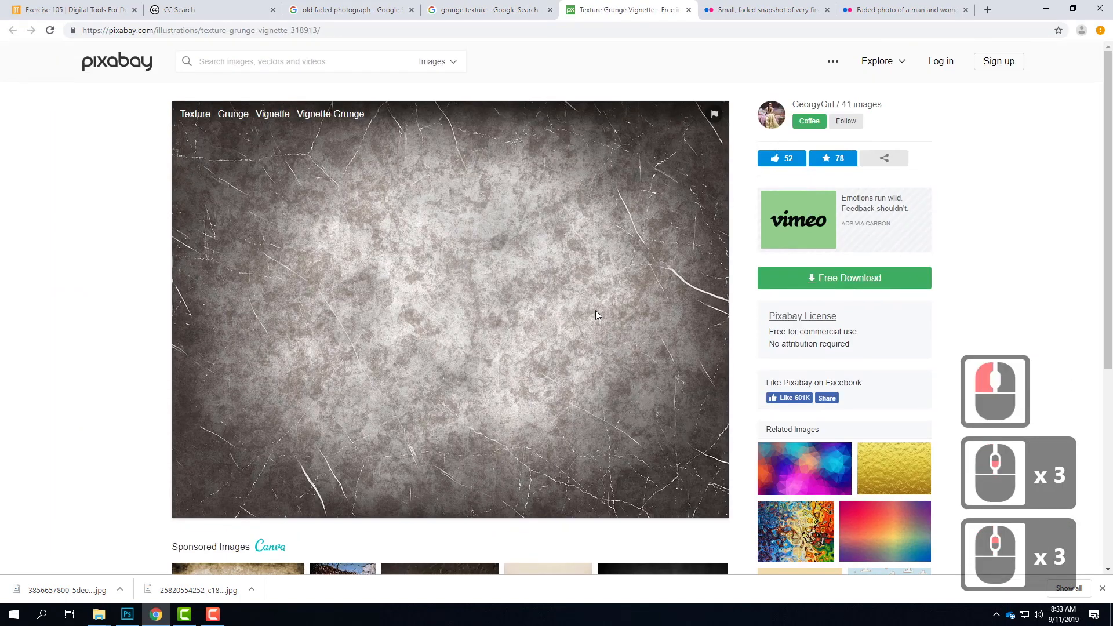
pyautogui.click(865, 278)
pyautogui.click(774, 366)
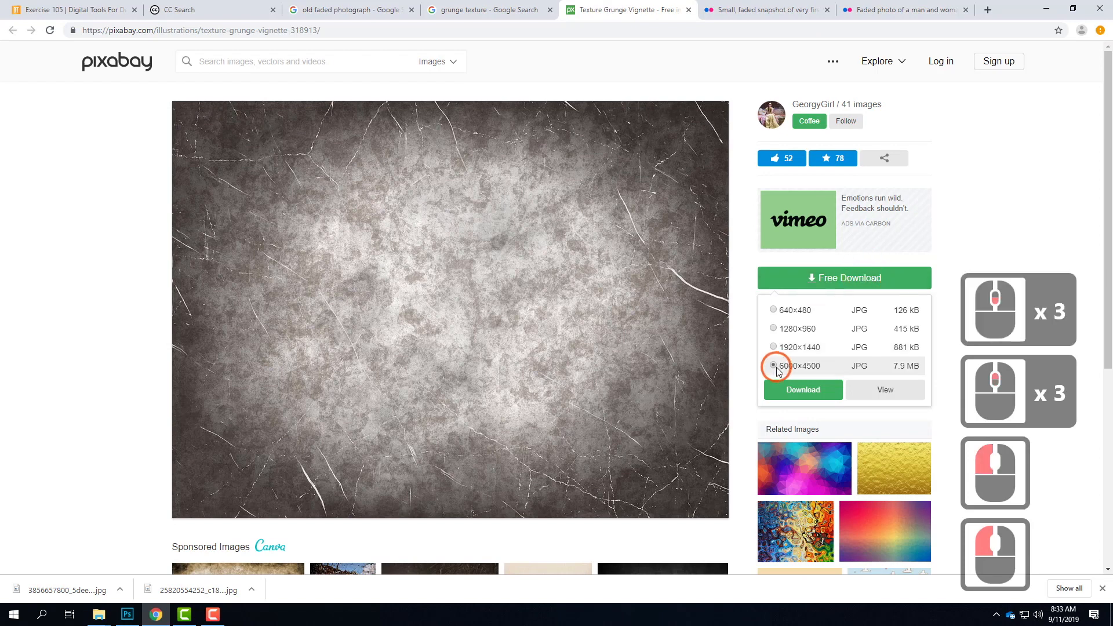
pyautogui.click(793, 392)
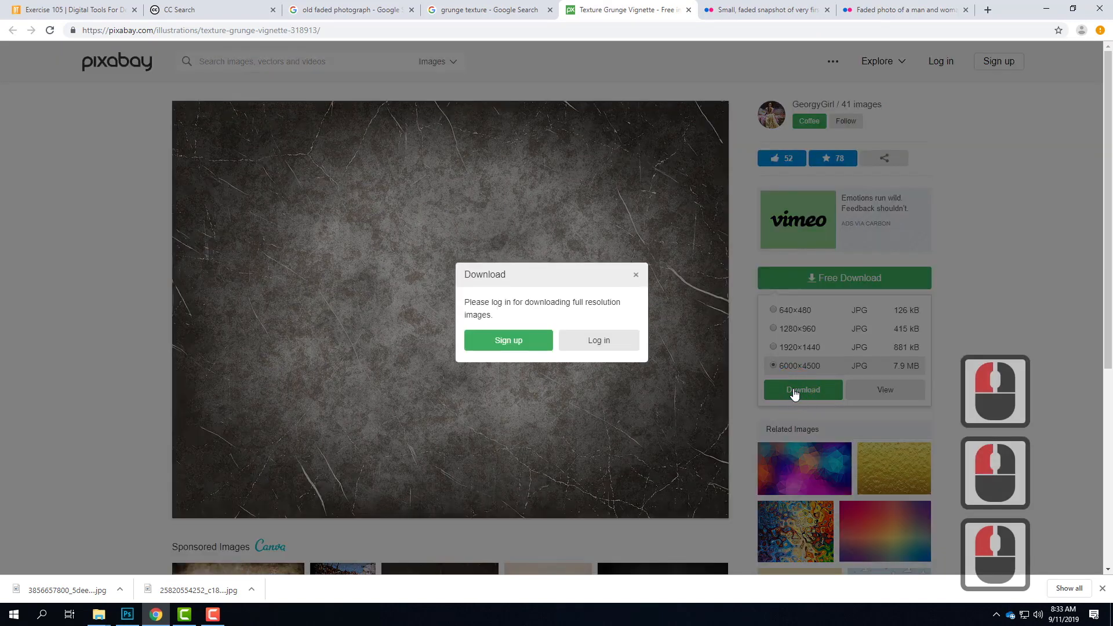
pyautogui.click(642, 252)
pyautogui.click(641, 277)
pyautogui.click(640, 277)
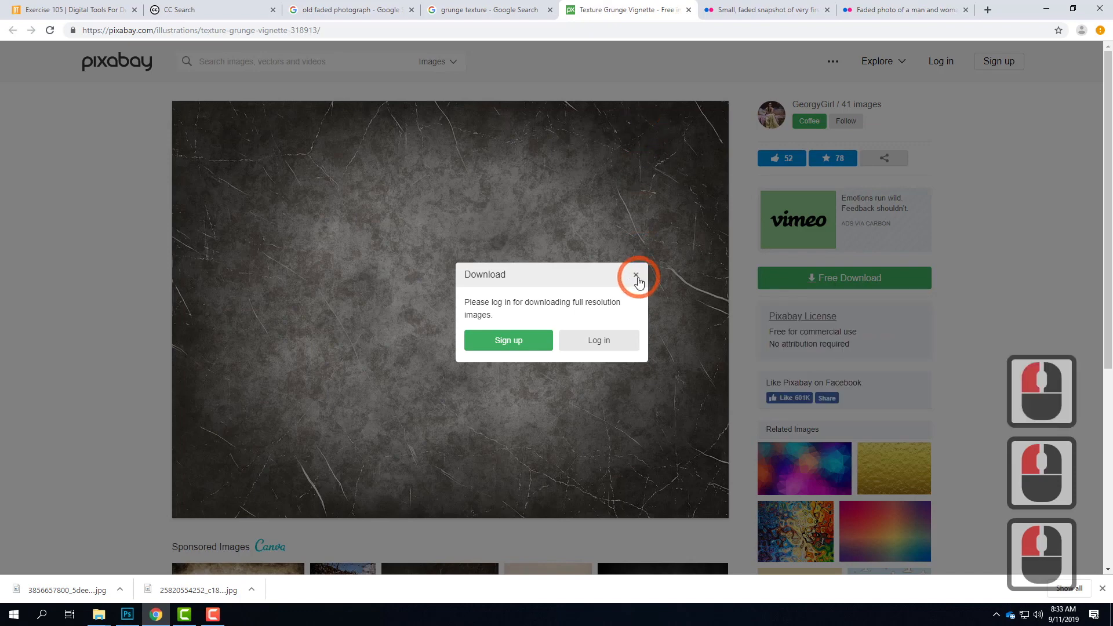
# Step: Return to the grunge texture search results, browse further and preview the Wall Grunge Texture image from Pixabay
pyautogui.click(426, 14)
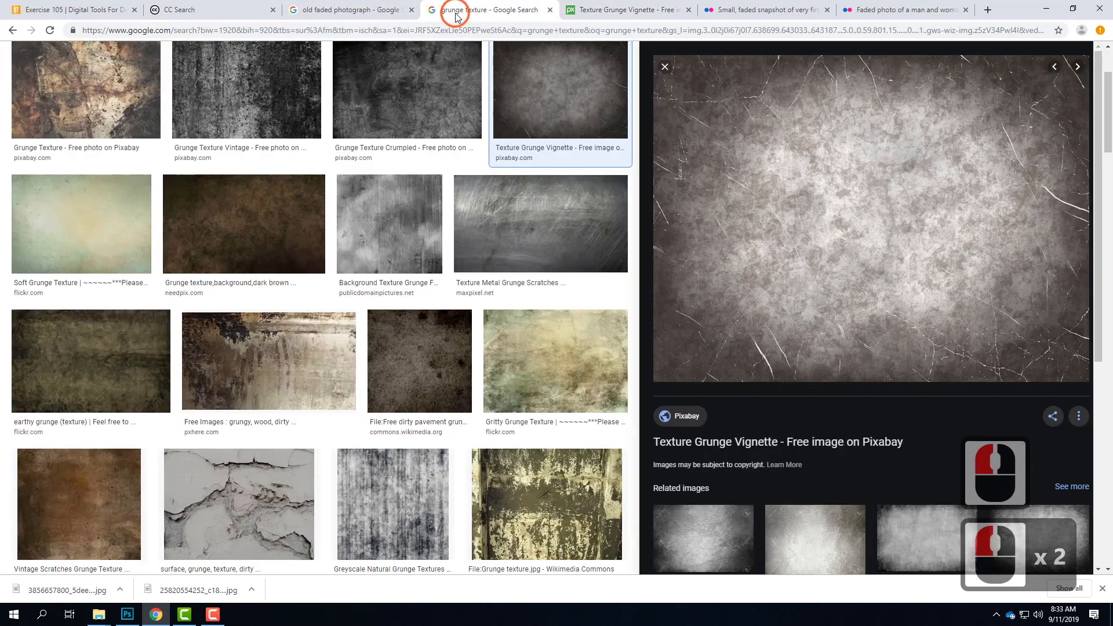
pyautogui.scroll(-7, 522, 458)
pyautogui.scroll(-4, 544, 457)
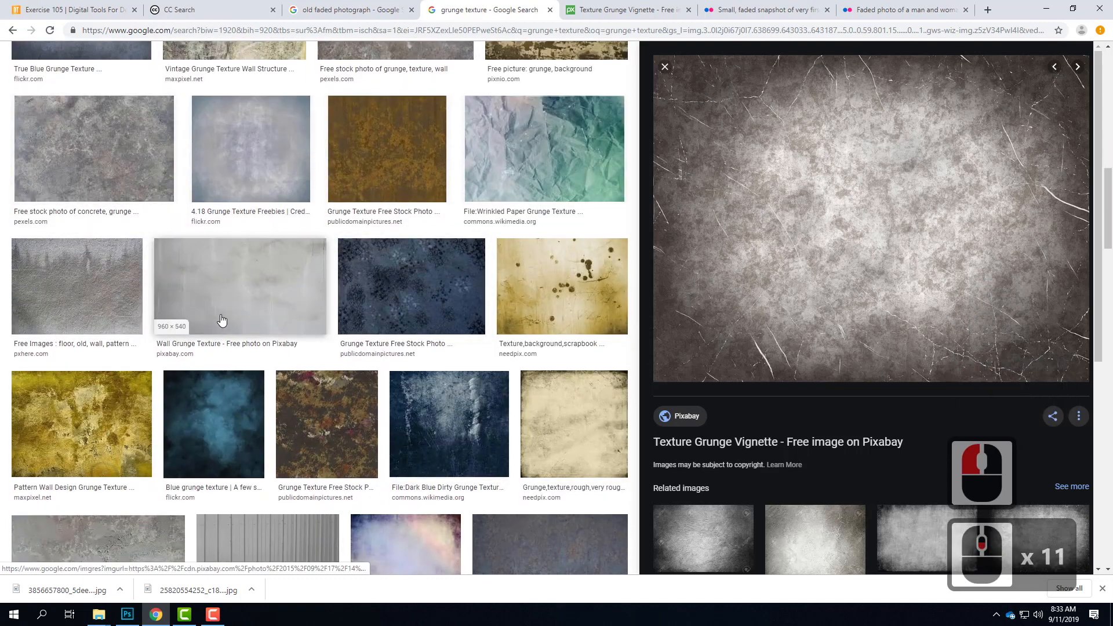
pyautogui.click(245, 290)
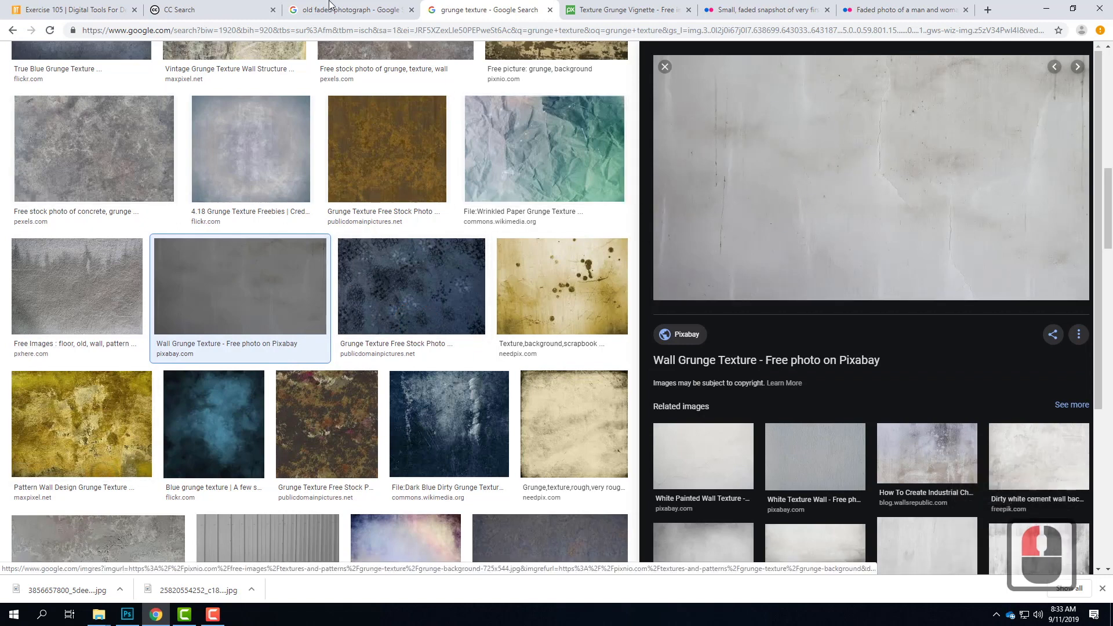
# Step: Switch back to Photoshop and place crumpled-paper-texture_800.jpg from the Resources > Grunge Textures folder as an embedded object in the sunset photo
pyautogui.click(1046, 8)
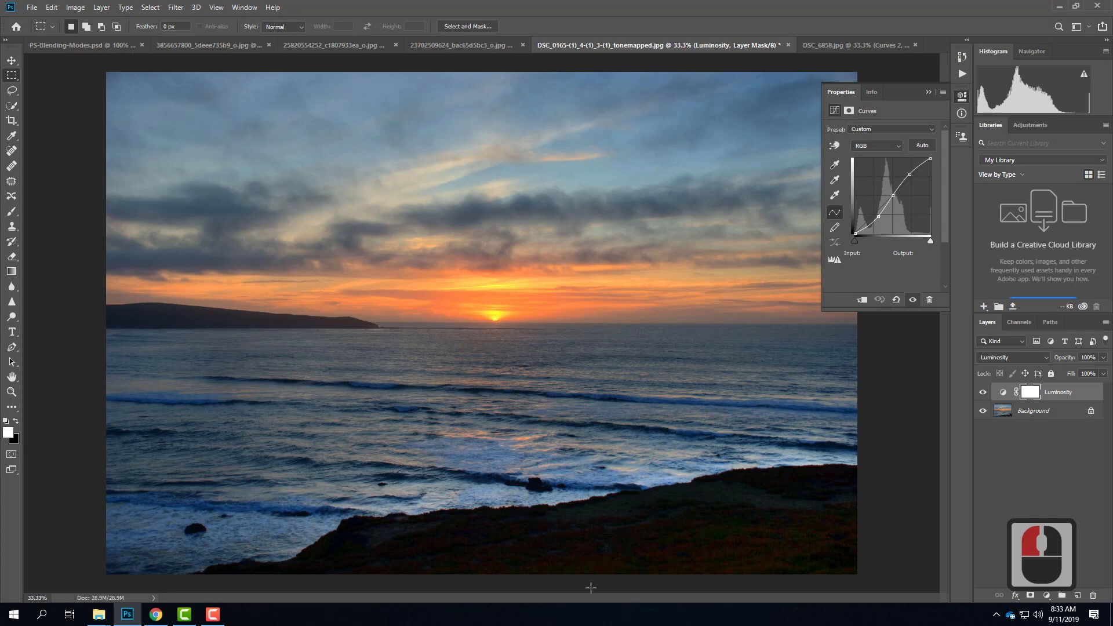
pyautogui.click(32, 8)
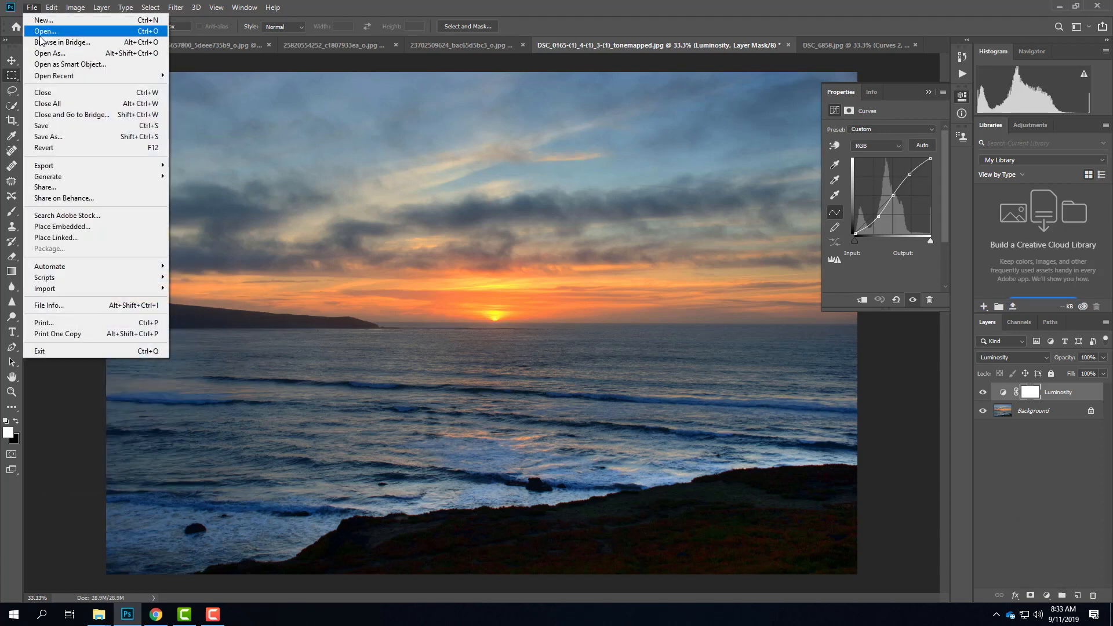
pyautogui.click(42, 227)
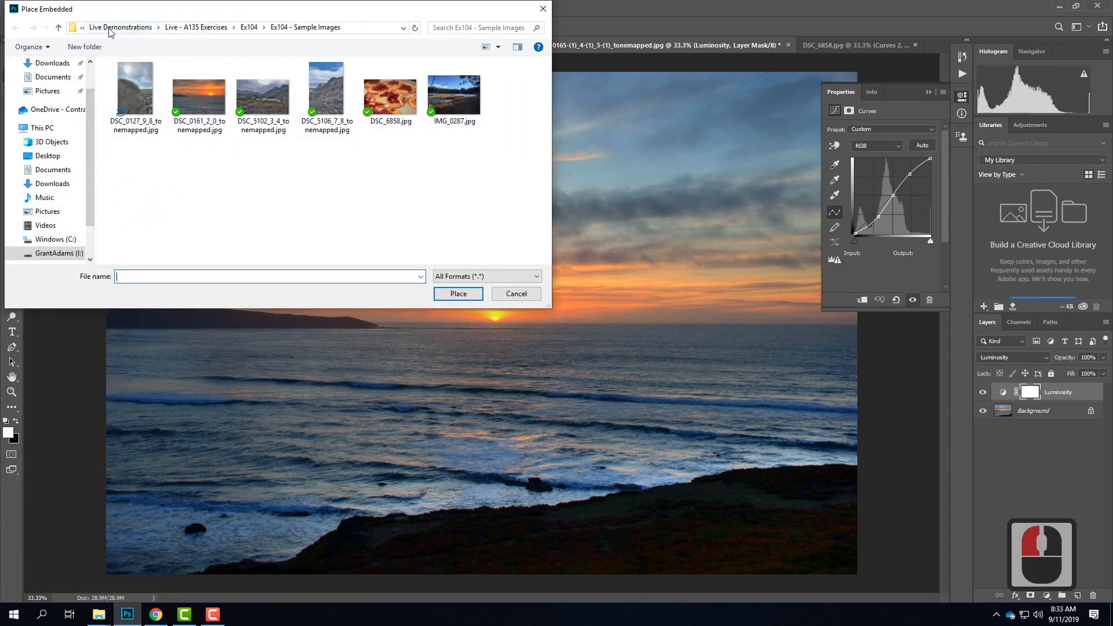
pyautogui.click(114, 28)
pyautogui.click(98, 28)
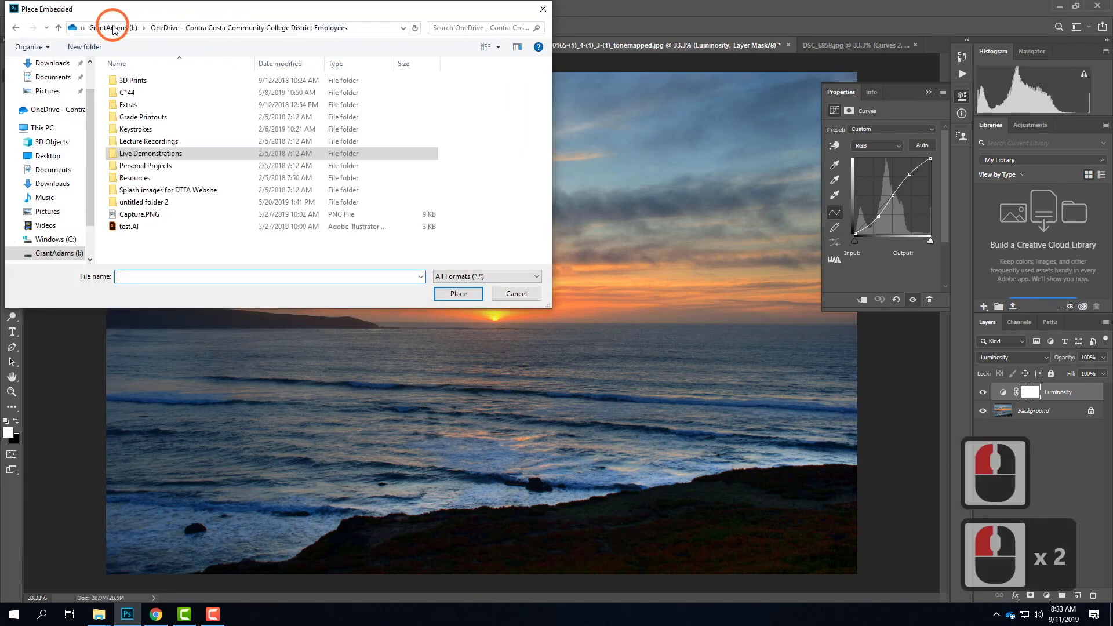
pyautogui.doubleClick(130, 183)
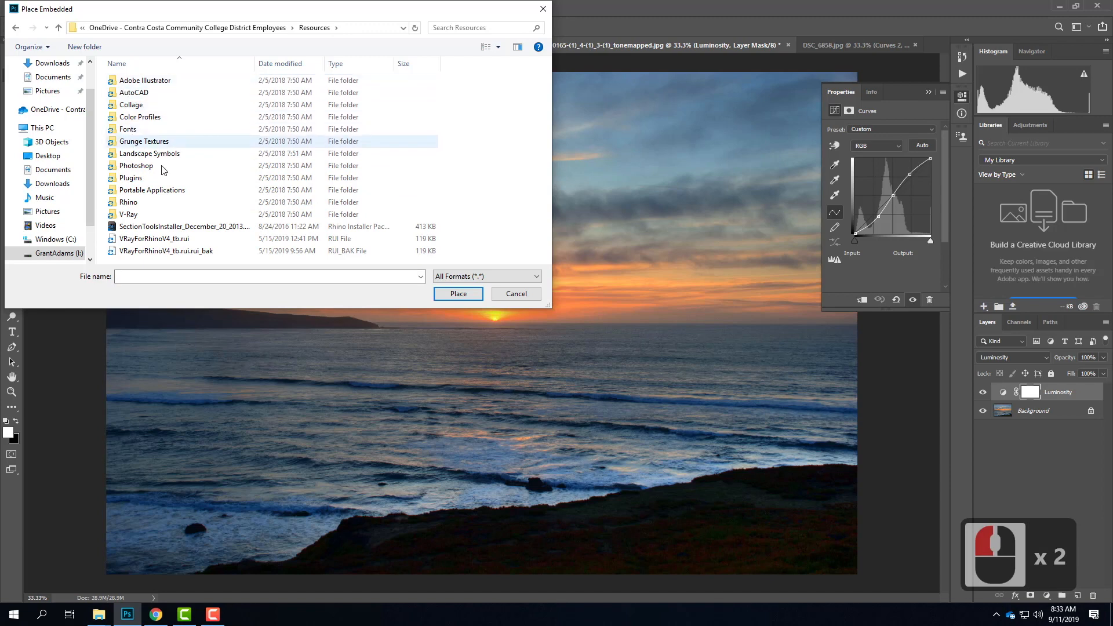
pyautogui.doubleClick(173, 142)
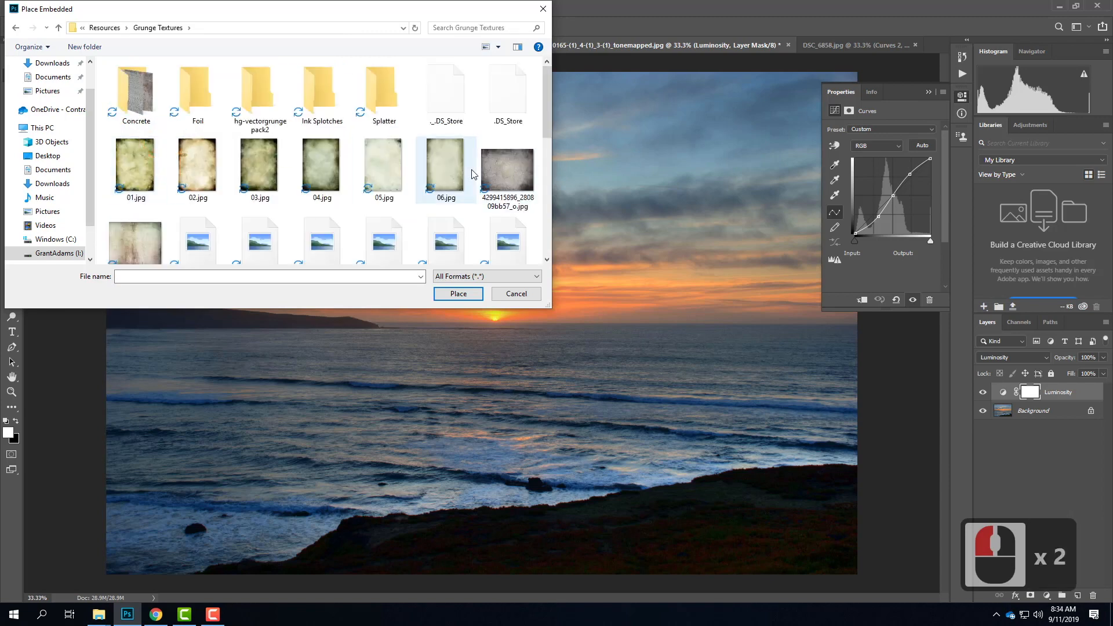
pyautogui.scroll(-3, 456, 228)
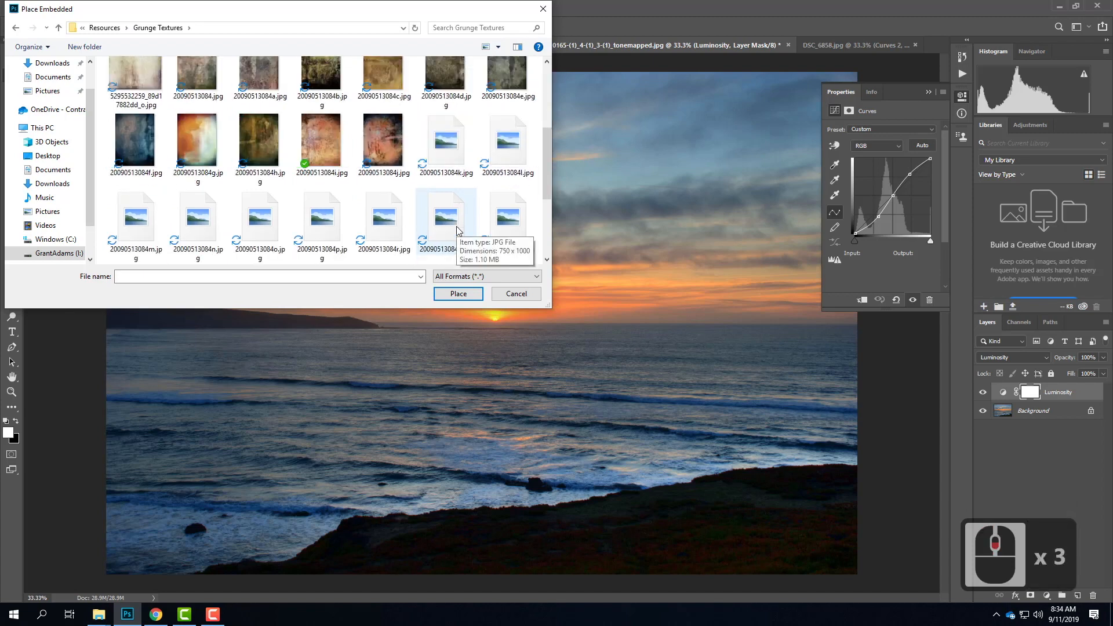
pyautogui.scroll(-3, 458, 230)
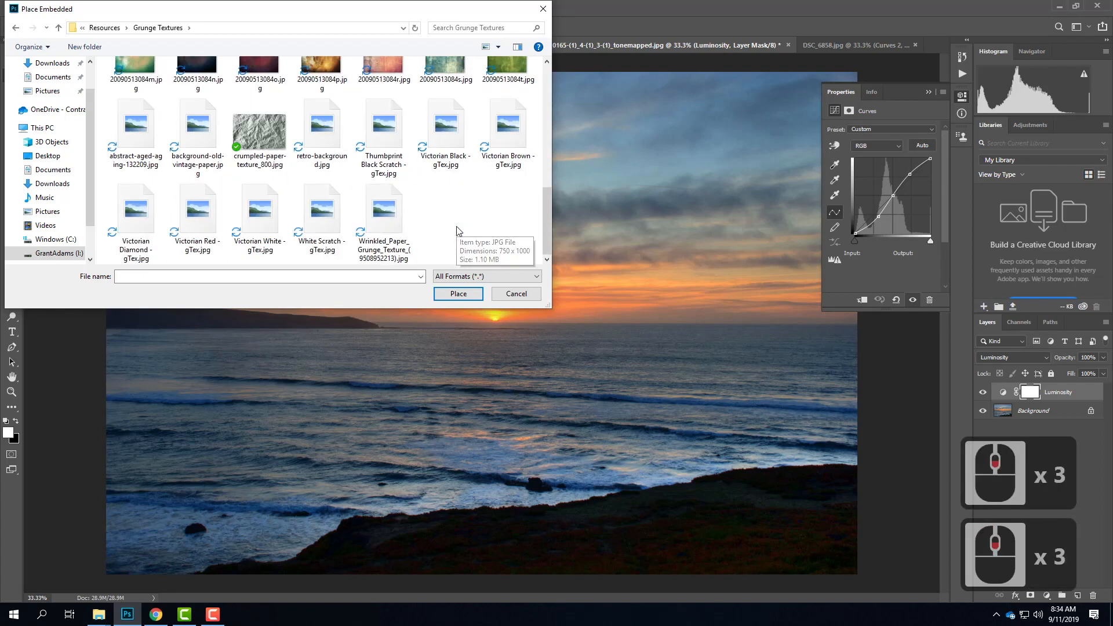
pyautogui.click(264, 138)
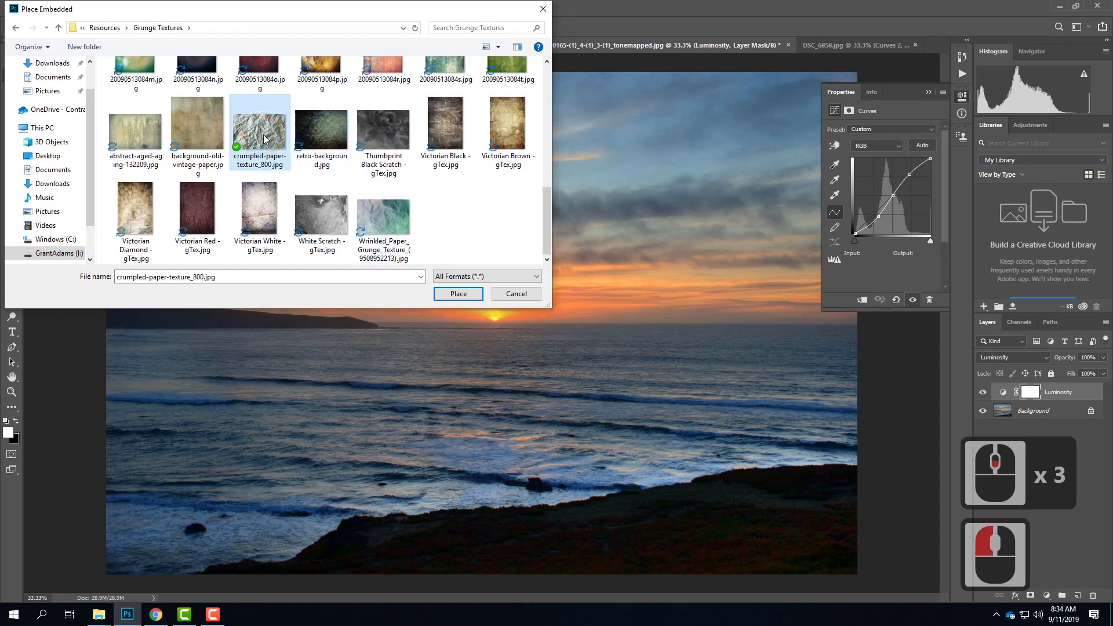
pyautogui.click(466, 295)
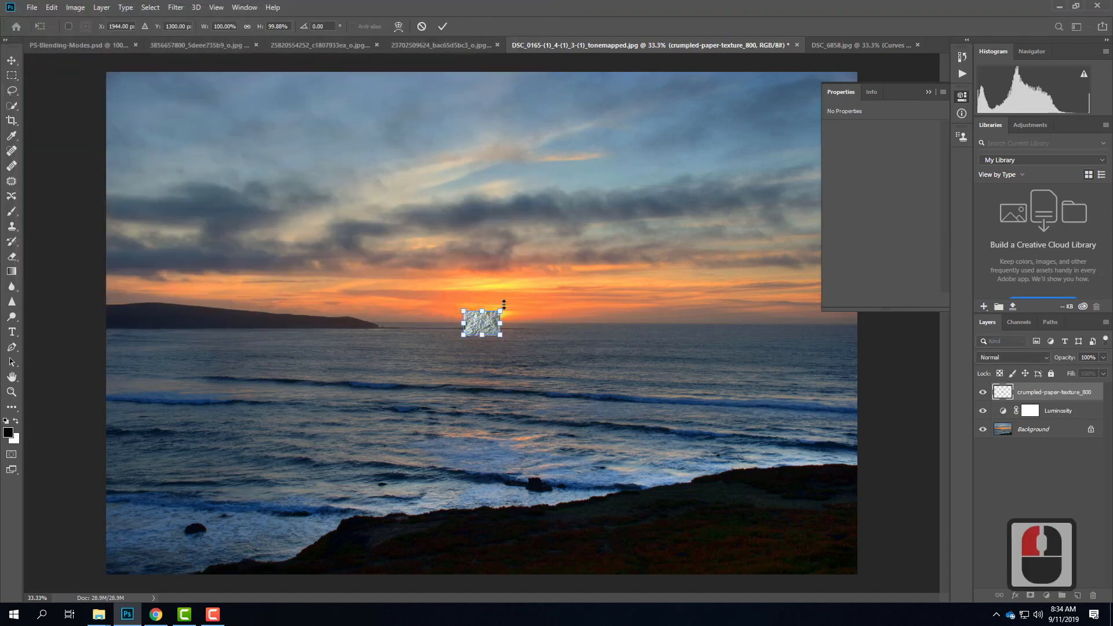
# Step: Scale and shift the placed crumpled paper texture until it covers the whole sunset photo, and commit the transform
pyautogui.moveTo(502, 311); pyautogui.dragTo(808, 73)
pyautogui.moveTo(467, 335); pyautogui.dragTo(62, 625)
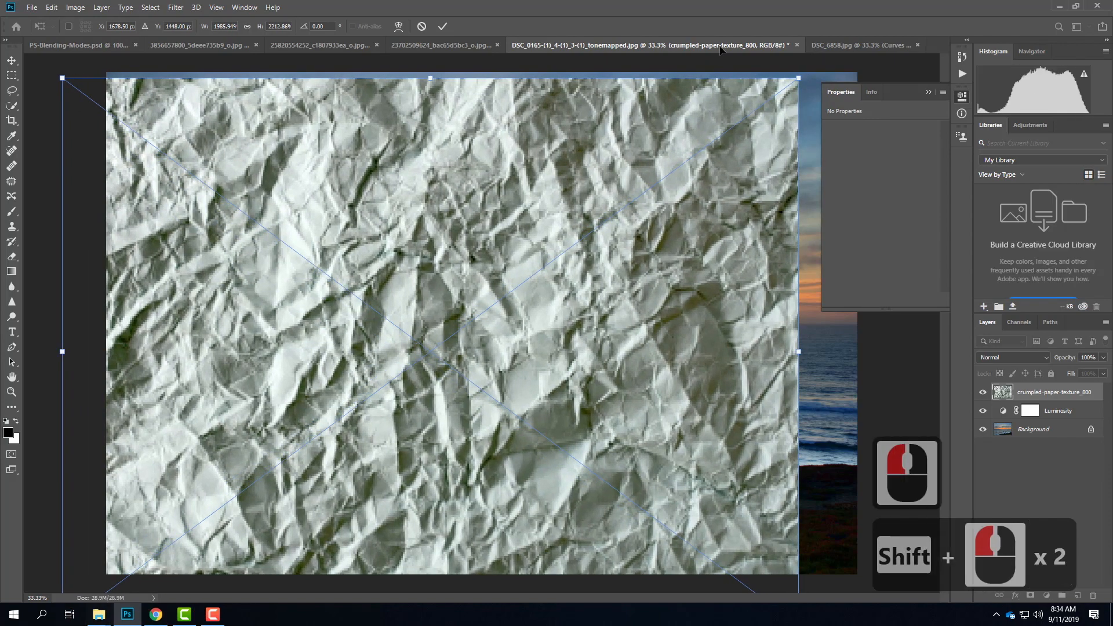
pyautogui.moveTo(520, 253); pyautogui.dragTo(543, 230)
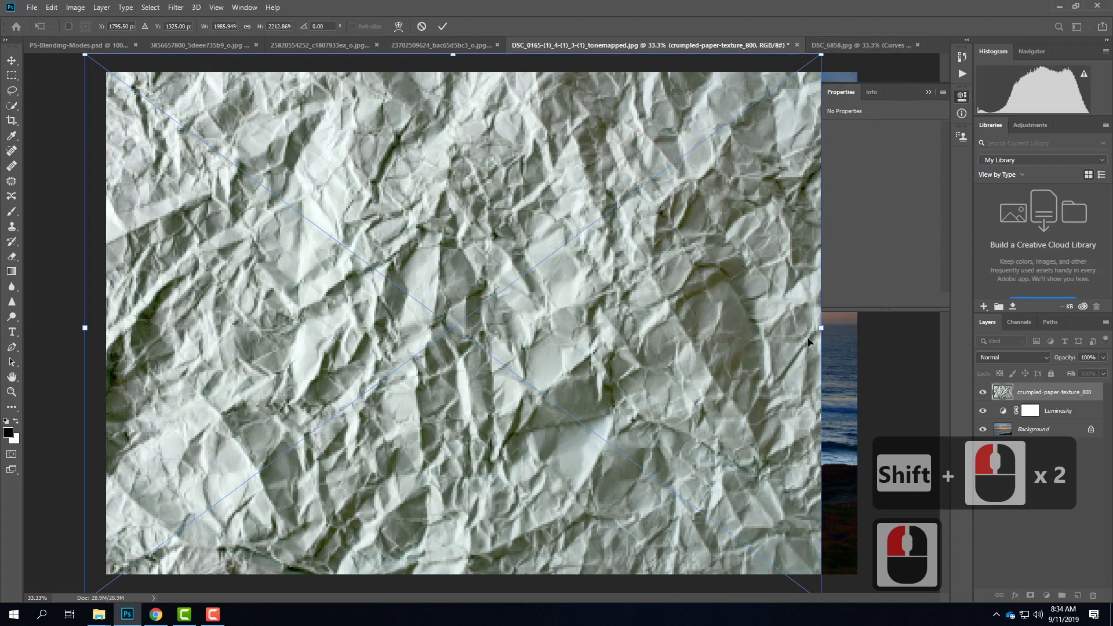
pyautogui.moveTo(821, 327); pyautogui.dragTo(884, 326)
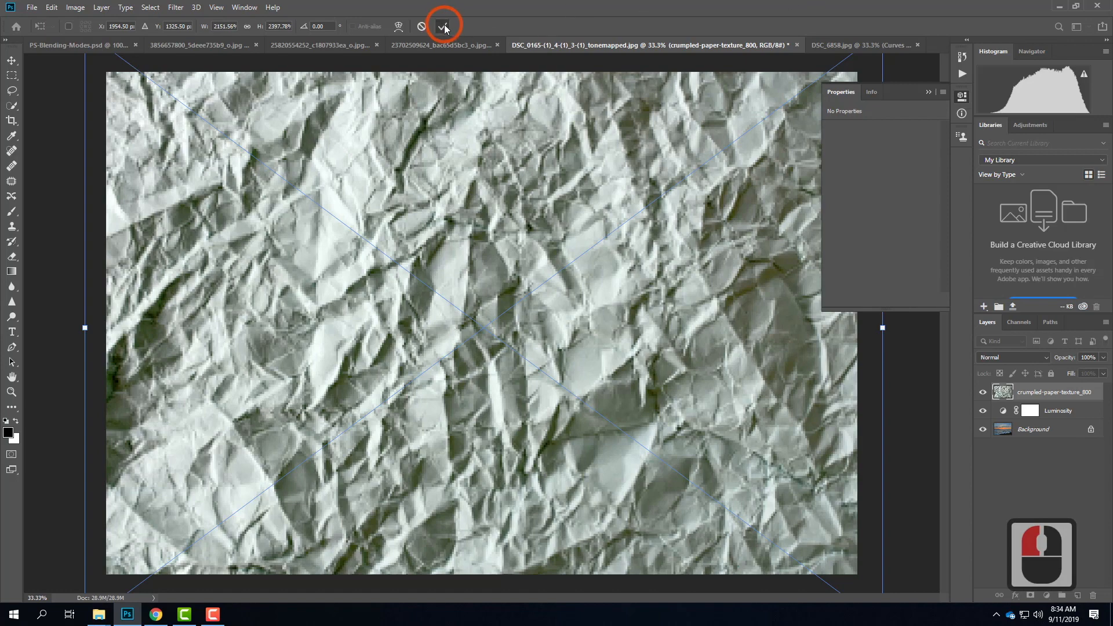
pyautogui.click(444, 27)
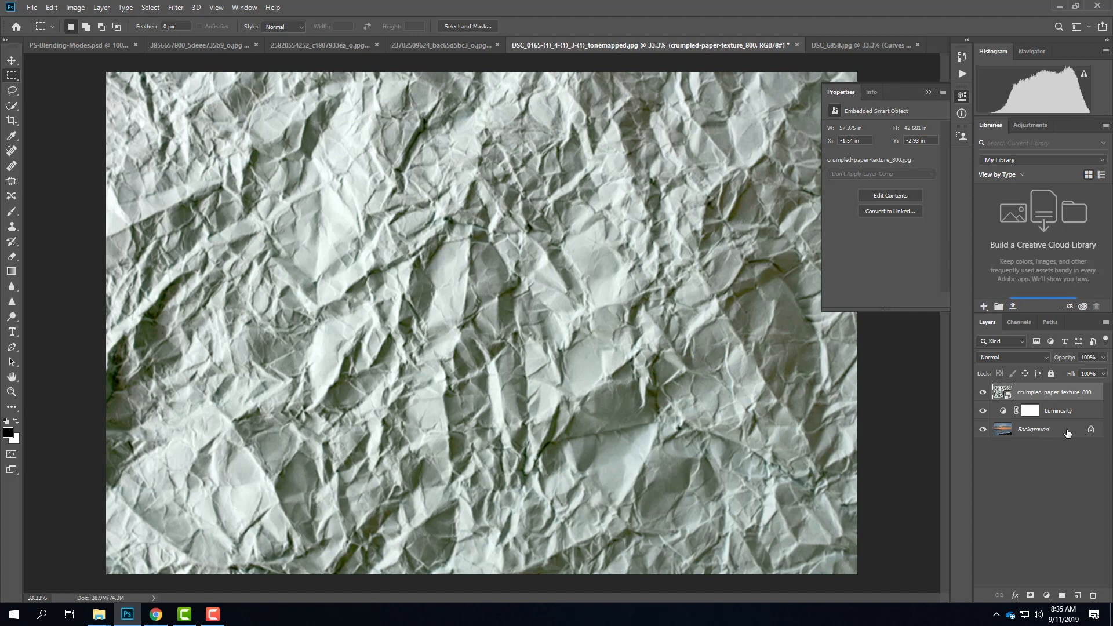
# Step: Set the crumpled paper layer to Screen blending at 23% opacity and hide it
pyautogui.click(1000, 358)
pyautogui.press('Down')
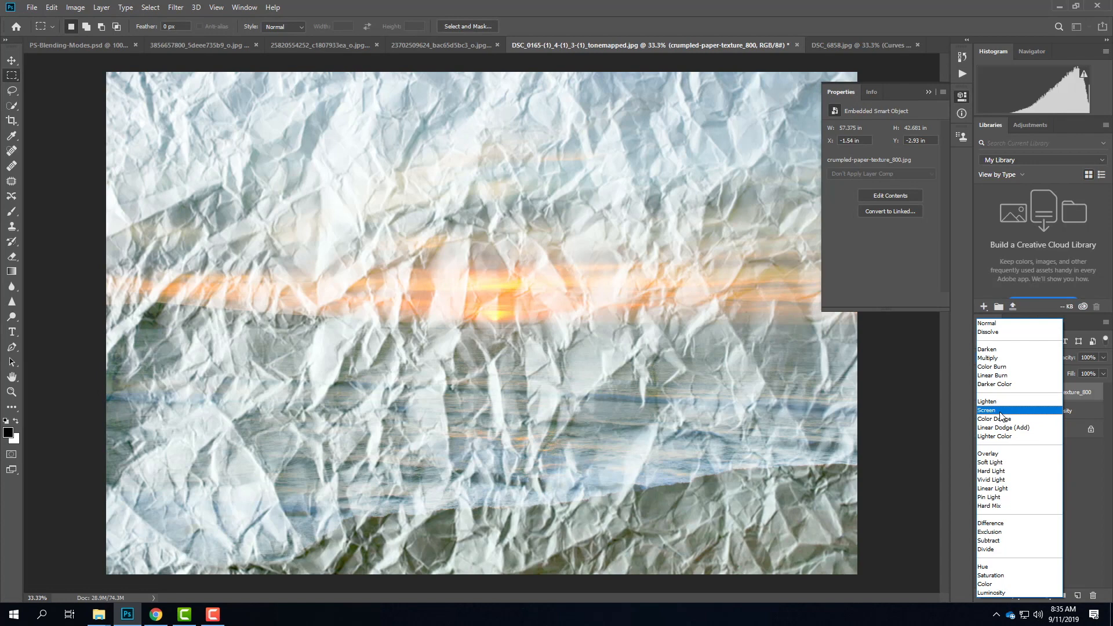
pyautogui.click(999, 410)
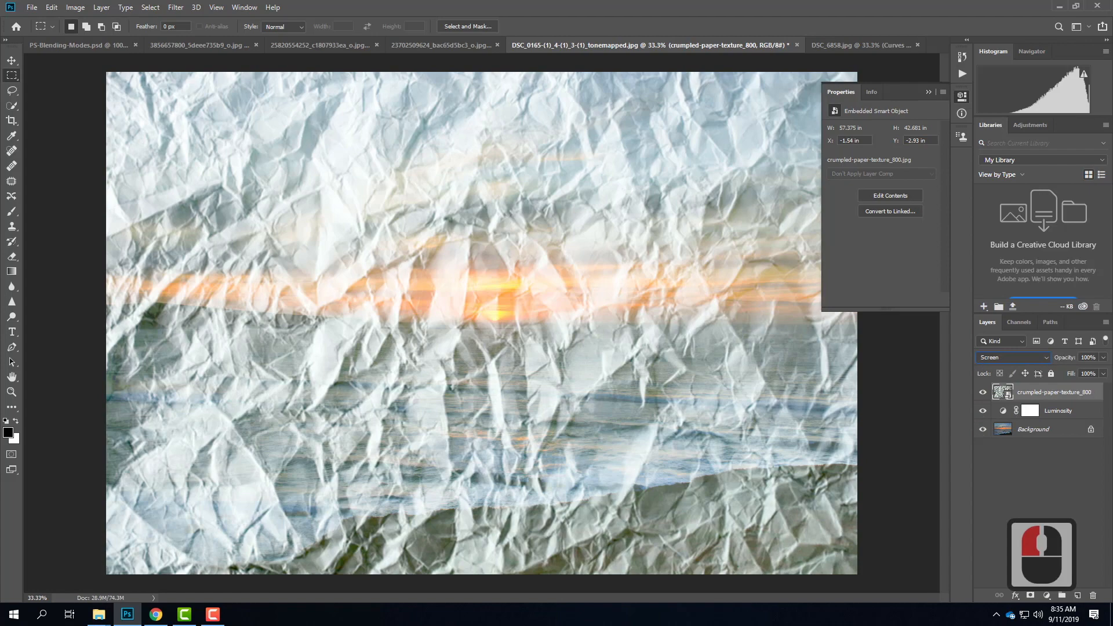
pyautogui.moveTo(1105, 359); pyautogui.dragTo(1063, 375)
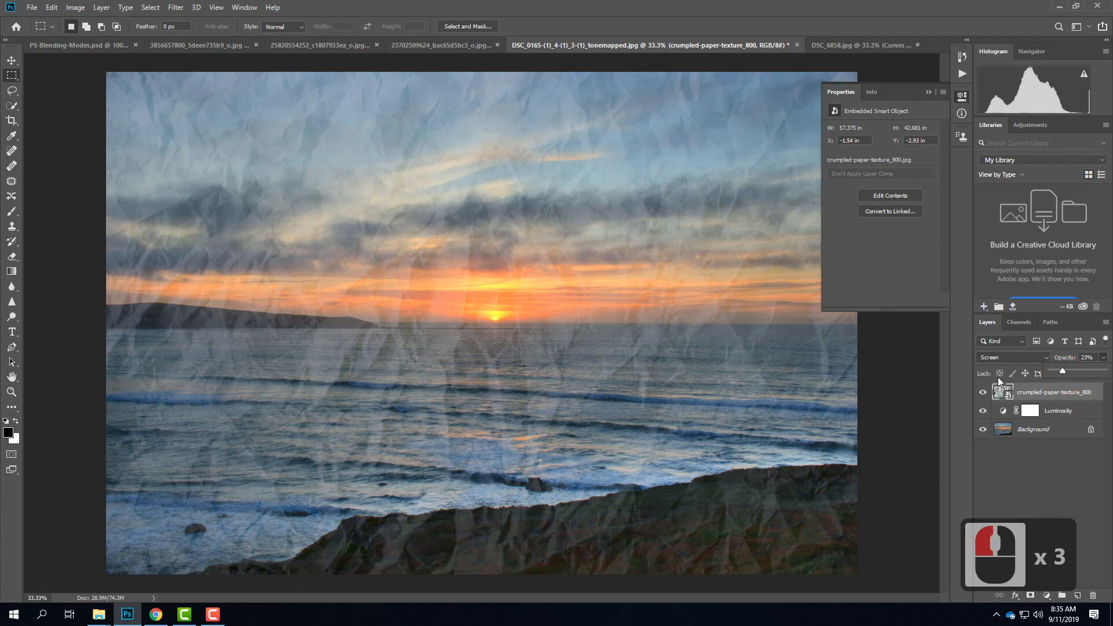
pyautogui.click(981, 396)
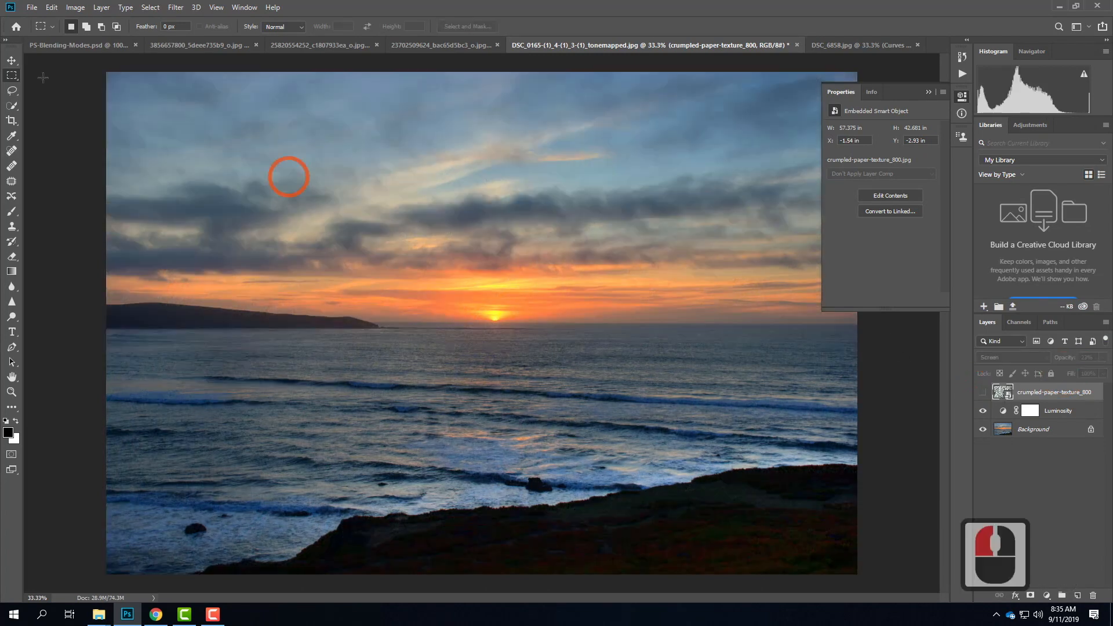
pyautogui.click(32, 7)
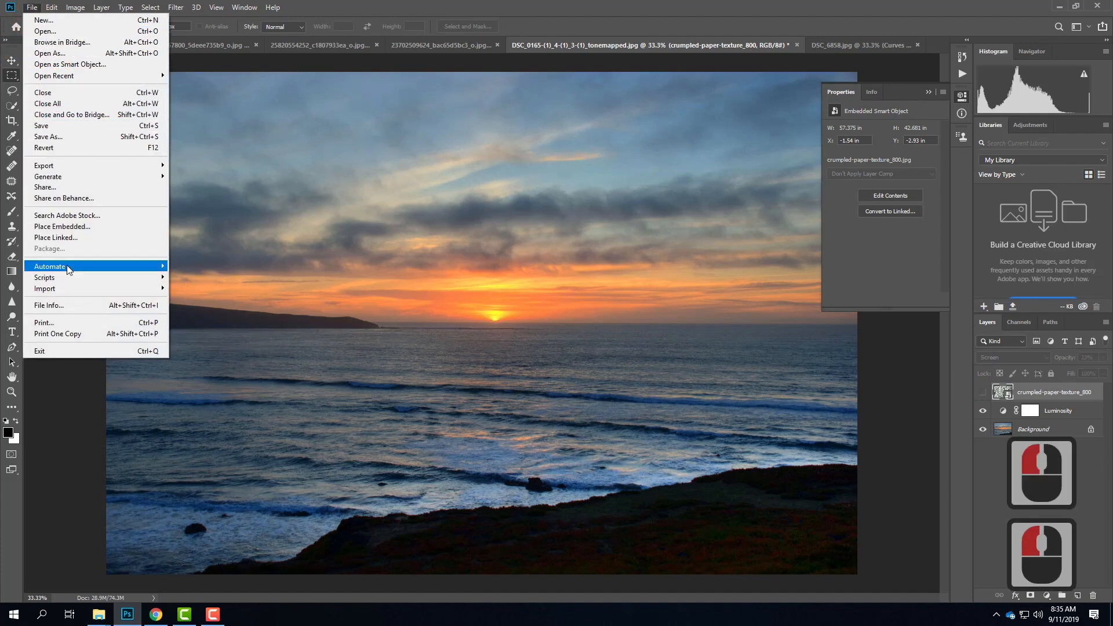
pyautogui.click(65, 227)
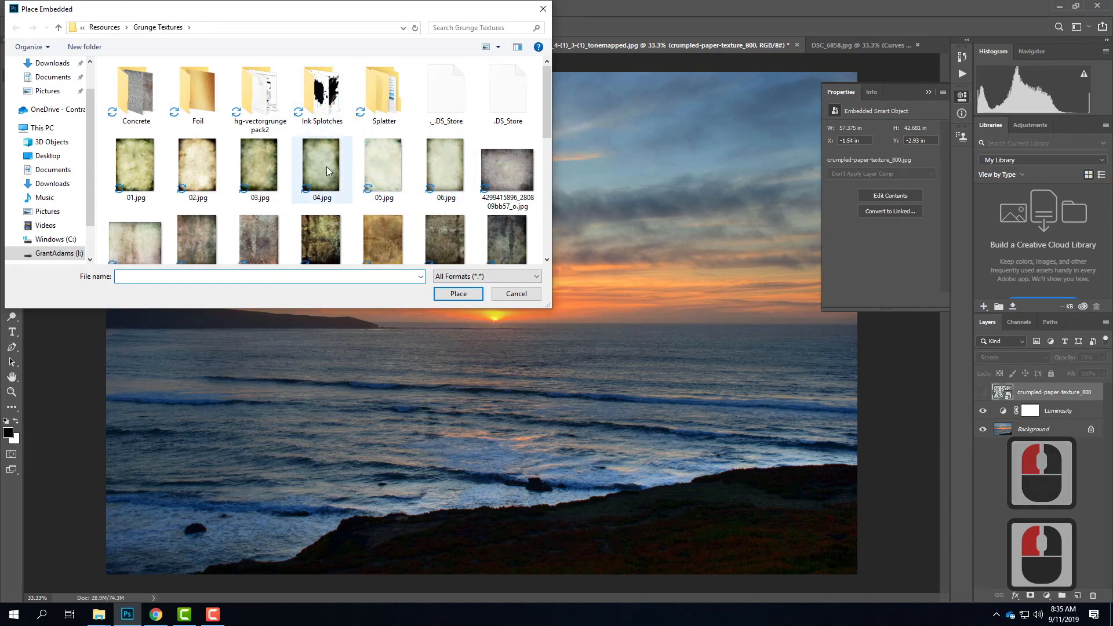
pyautogui.click(387, 172)
pyautogui.click(447, 172)
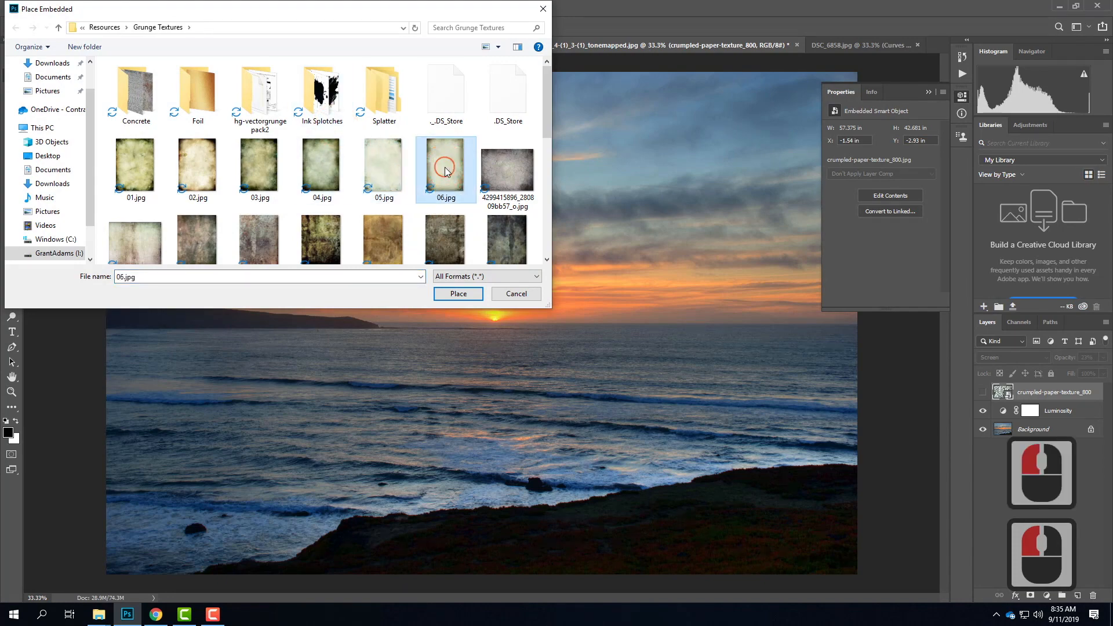
pyautogui.click(505, 173)
pyautogui.click(466, 292)
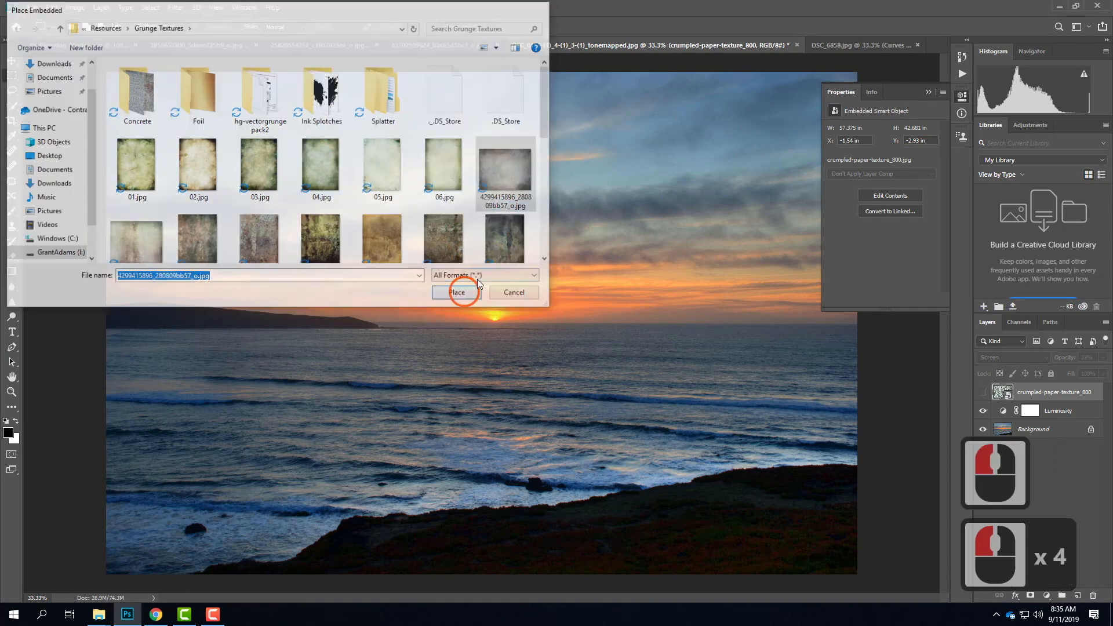
pyautogui.moveTo(409, 266); pyautogui.dragTo(103, 68)
pyautogui.moveTo(552, 378); pyautogui.dragTo(872, 604)
# Step: Commit the placed cracked texture and blend it in Screen mode at 42% opacity
pyautogui.click(1013, 358)
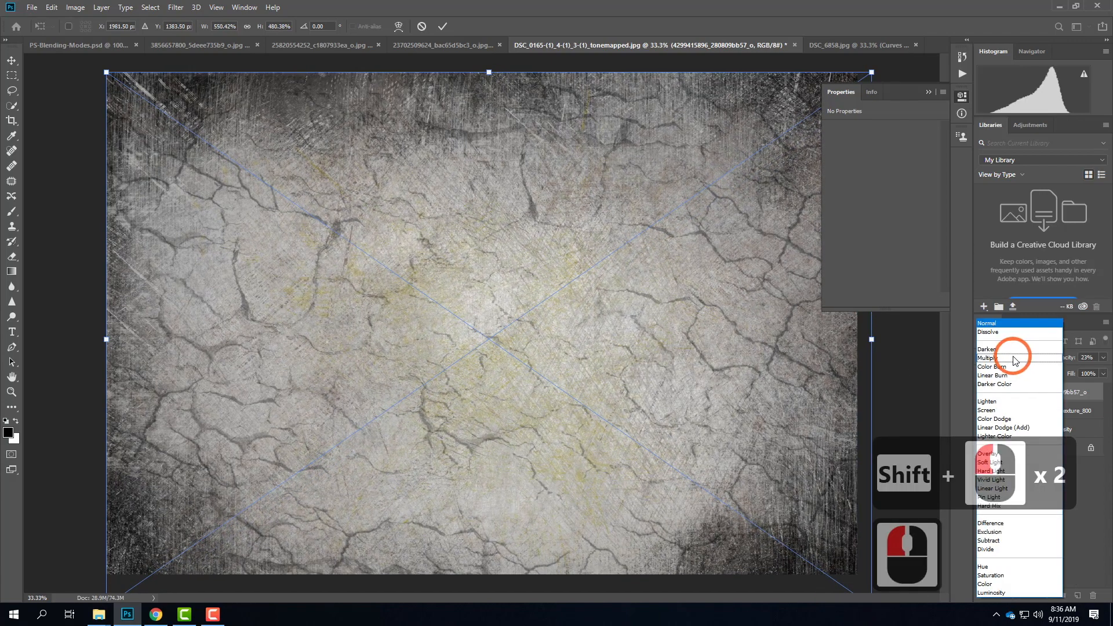
pyautogui.click(1007, 410)
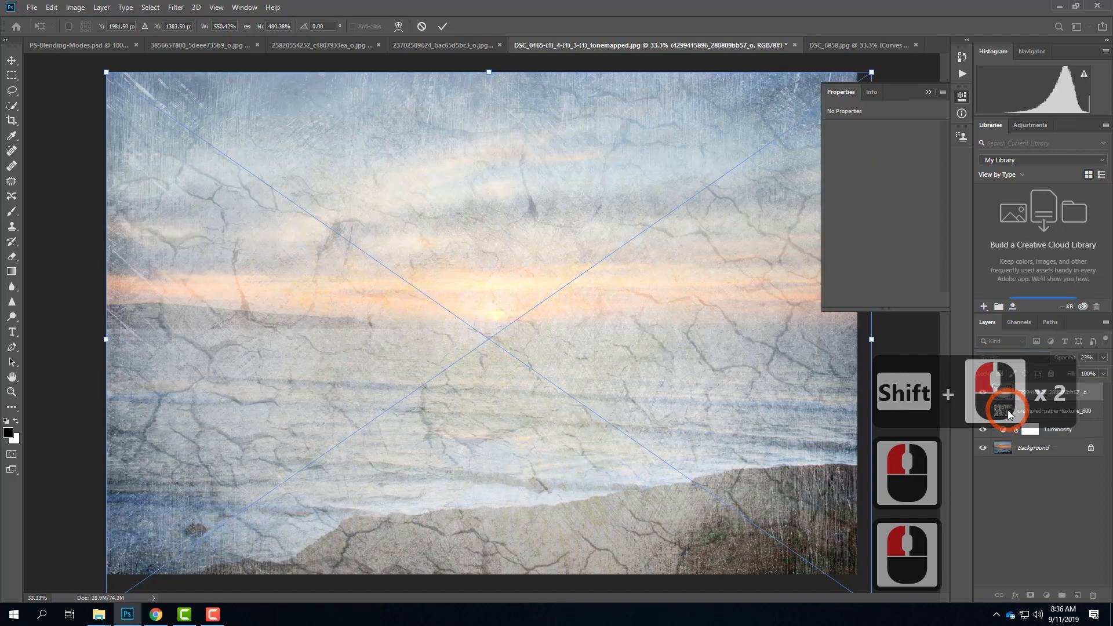
pyautogui.click(1101, 358)
pyautogui.doubleClick(1089, 359)
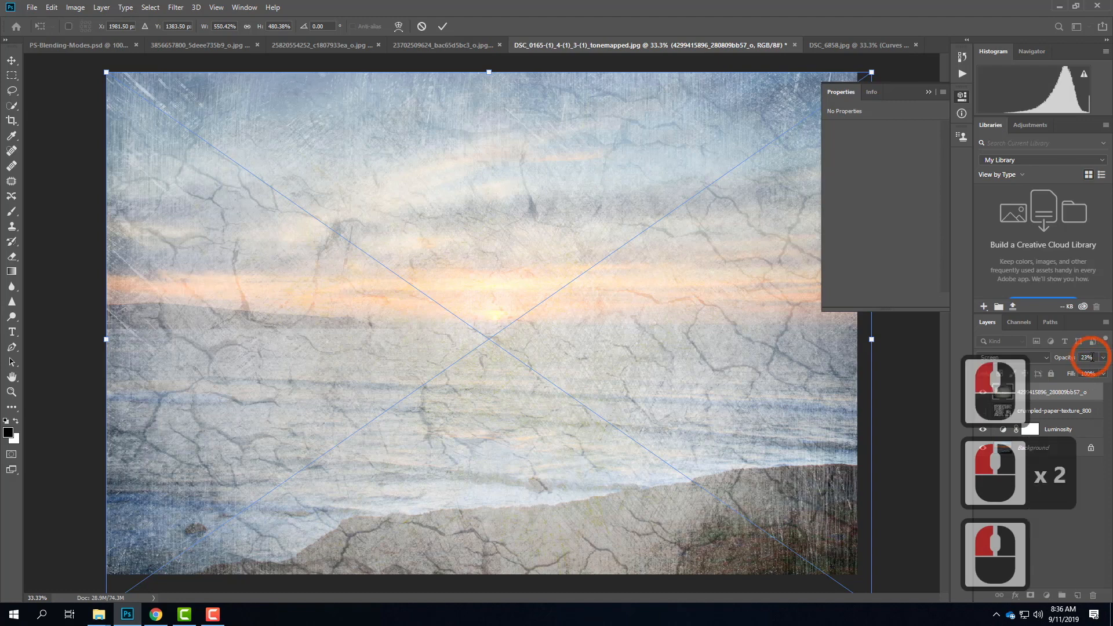
pyautogui.doubleClick(1031, 352)
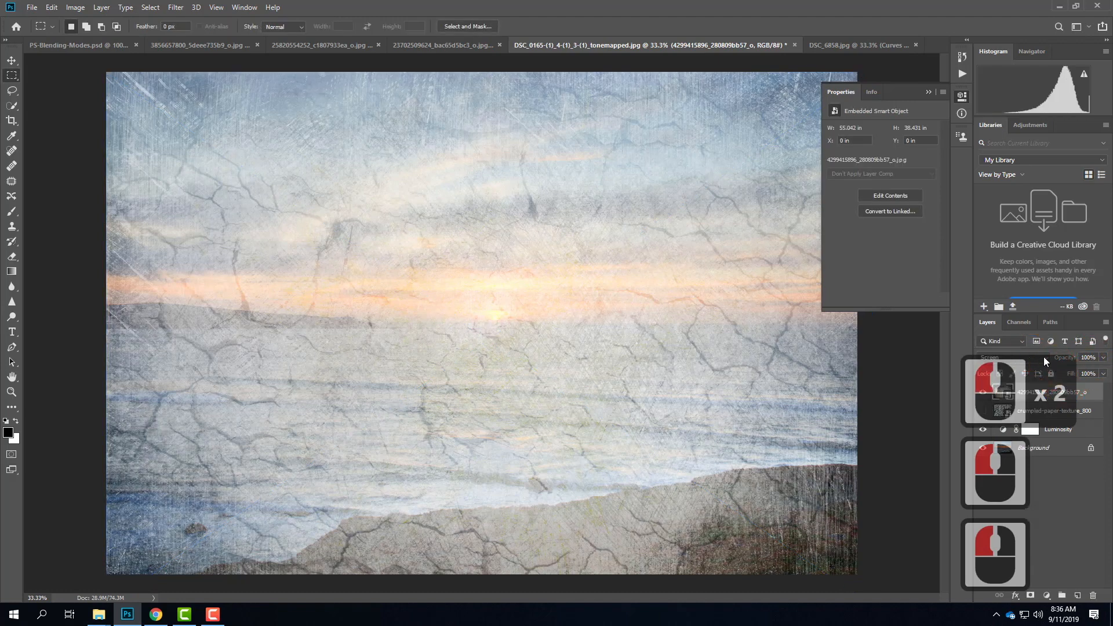
pyautogui.click(1103, 359)
pyautogui.moveTo(1102, 372); pyautogui.dragTo(1073, 374)
pyautogui.click(1073, 376)
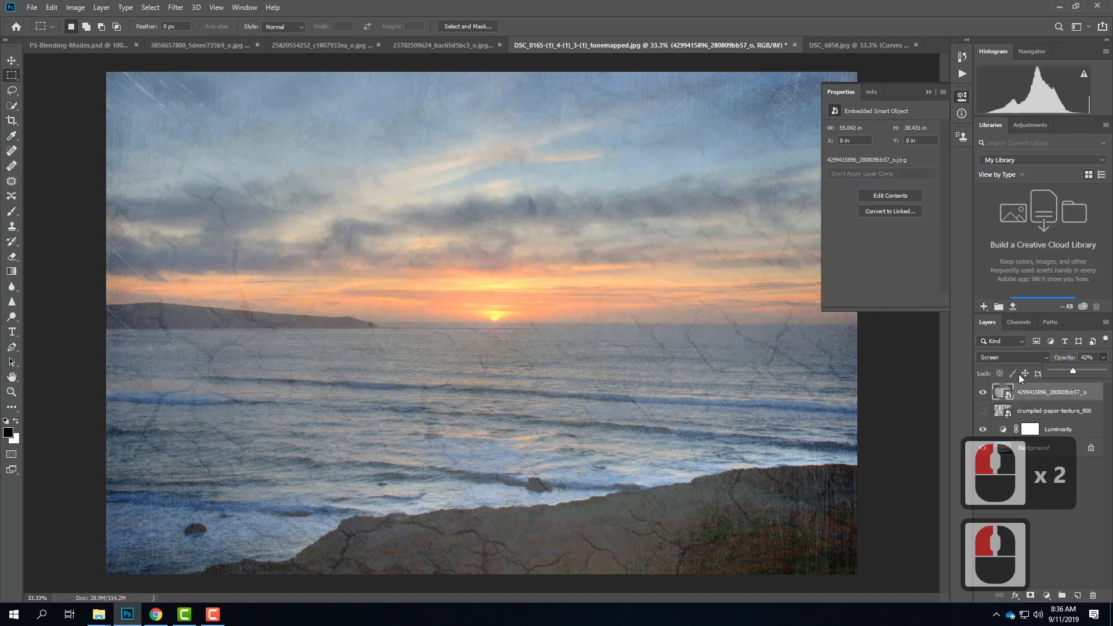
# Step: Change the cracked texture layer's blending mode to Multiply on the sunset photo
pyautogui.click(1010, 356)
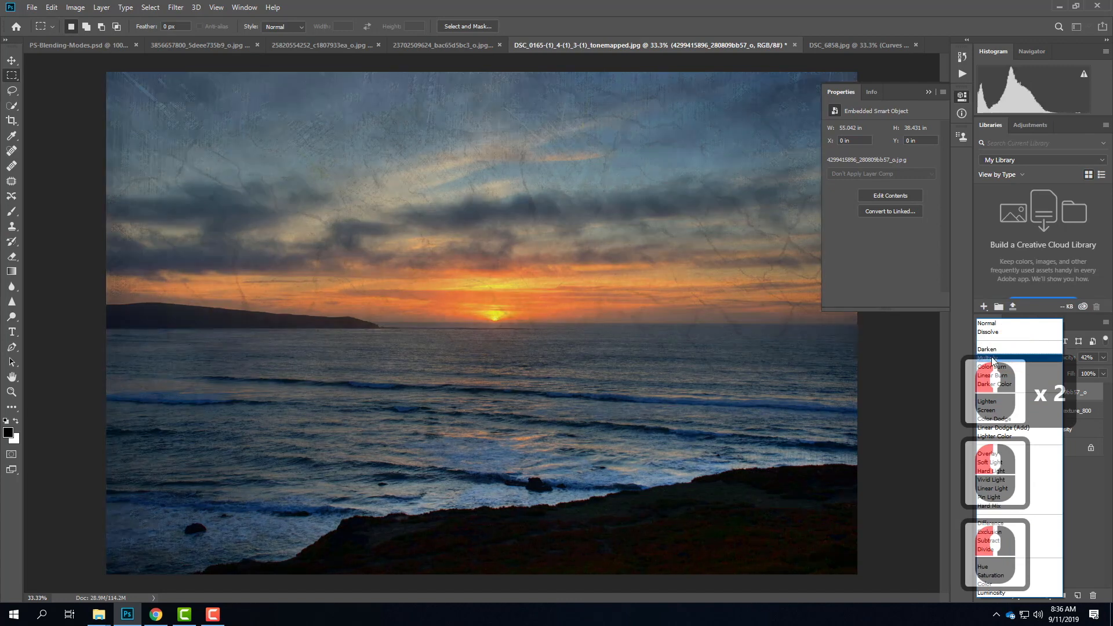
pyautogui.click(991, 357)
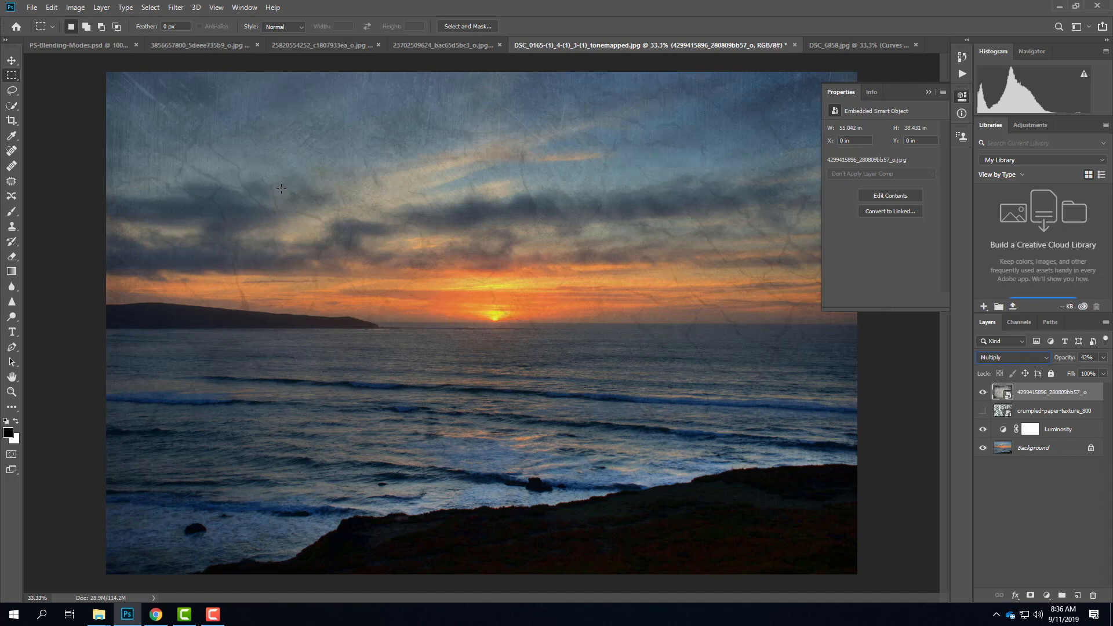
# Step: Switch to the DSC_6858.jpg pastry photo and place Victorian White - gTex.jpg from the Grunge Textures folder as an embedded object
pyautogui.click(840, 44)
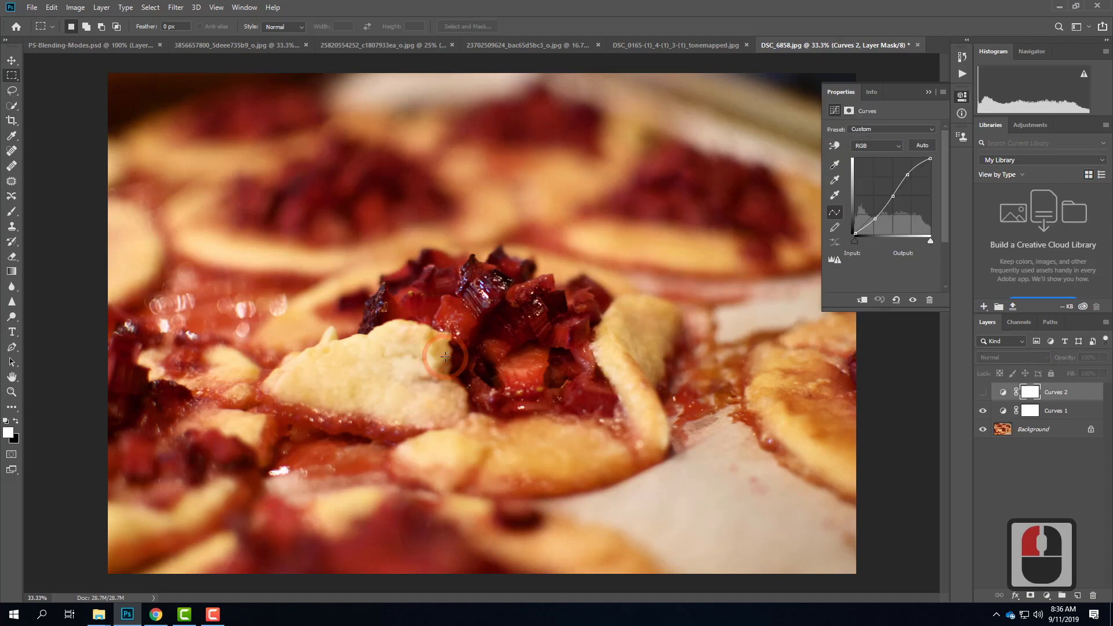
pyautogui.click(30, 7)
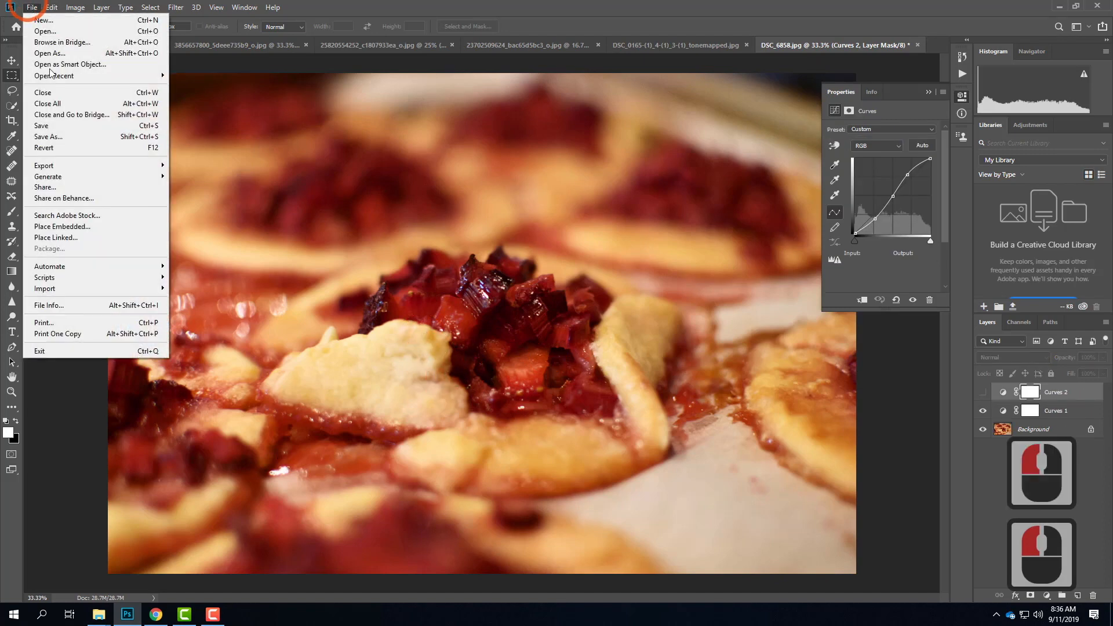
pyautogui.click(69, 226)
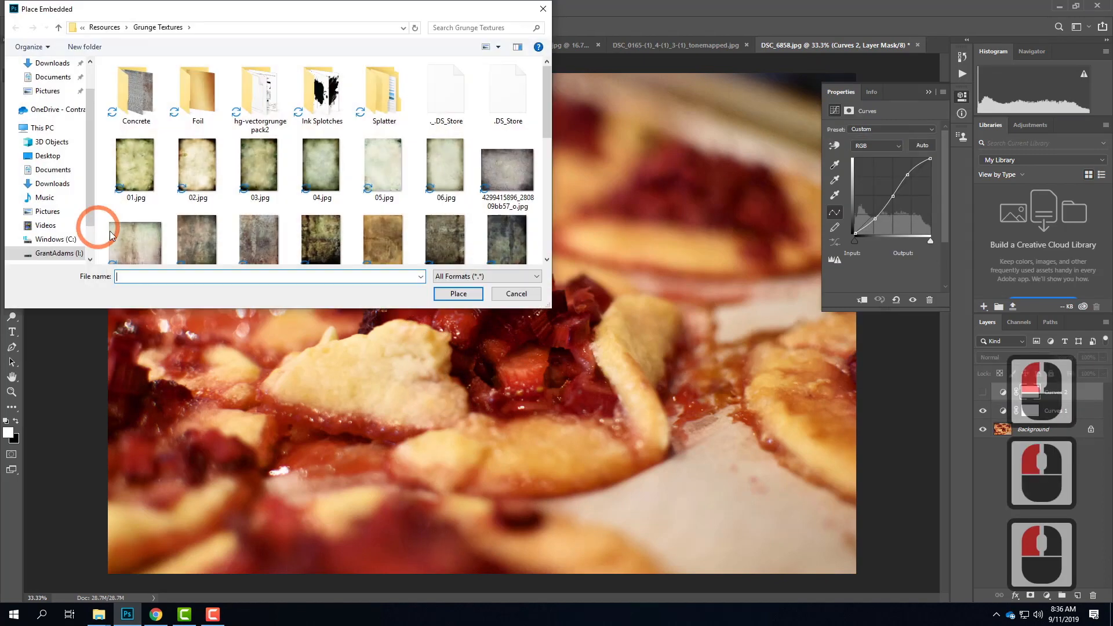
pyautogui.scroll(-3, 522, 206)
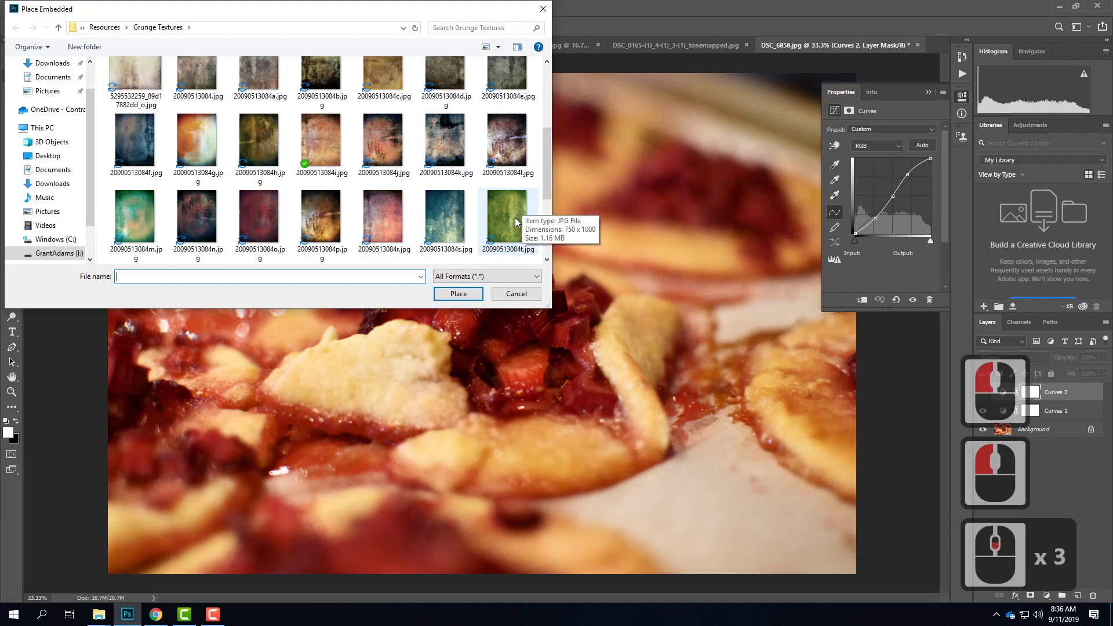
pyautogui.scroll(-4, 516, 222)
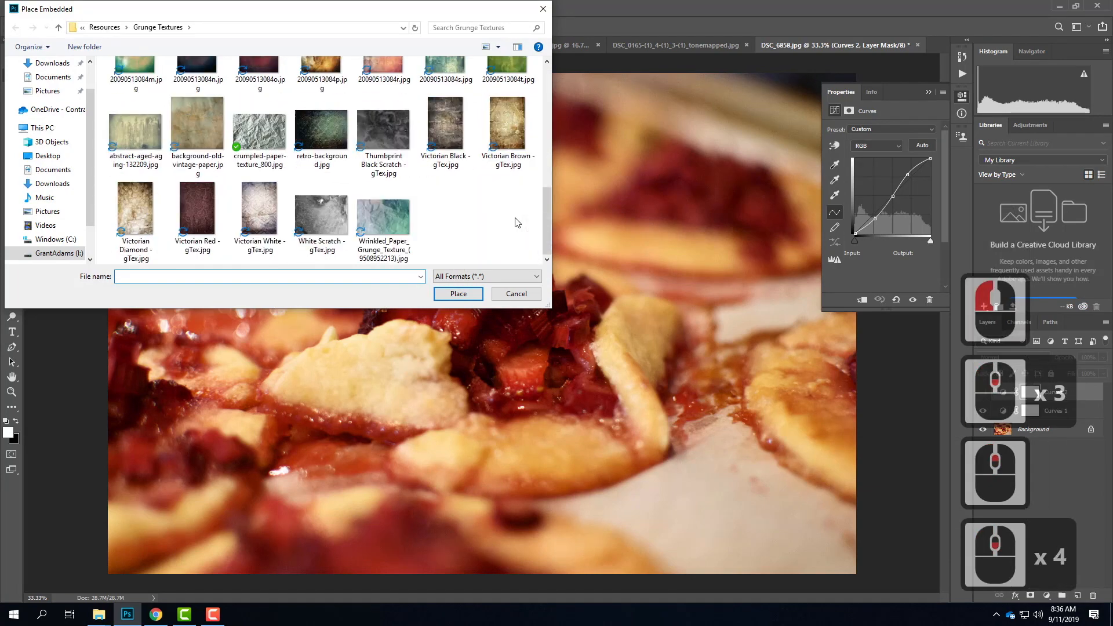
pyautogui.scroll(2, 517, 222)
pyautogui.scroll(-3, 517, 222)
pyautogui.click(271, 216)
pyautogui.click(514, 322)
pyautogui.click(468, 297)
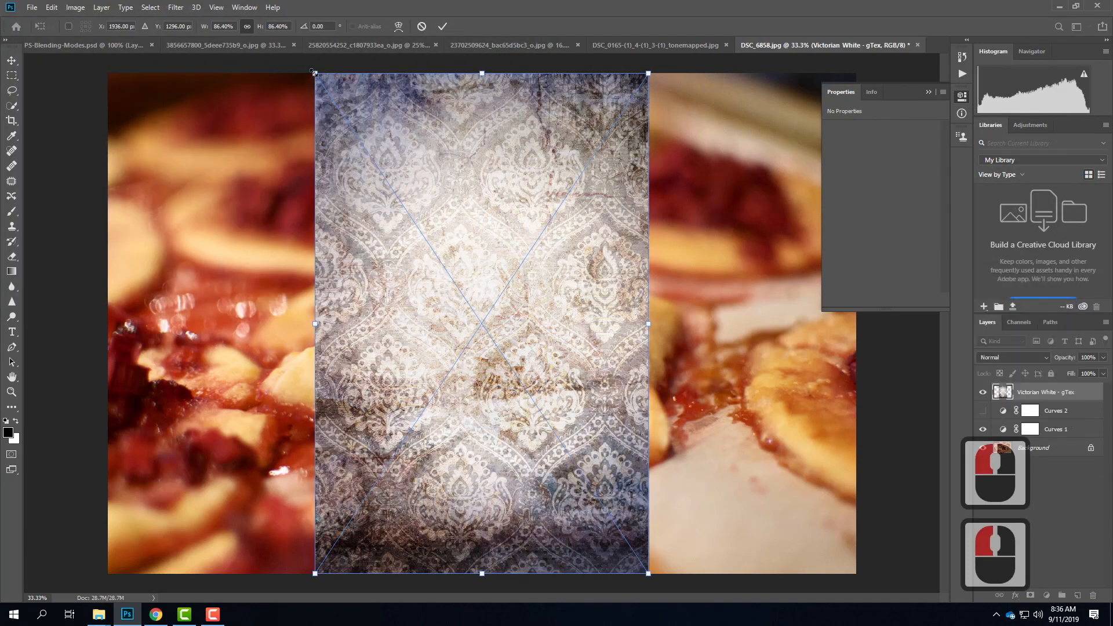
# Step: Rotate the placed Victorian White texture to -90° and enlarge it to about 138% so it covers the whole pastry photo
pyautogui.moveTo(276, 71); pyautogui.dragTo(31, 600)
pyautogui.moveTo(231, 157); pyautogui.dragTo(88, 68)
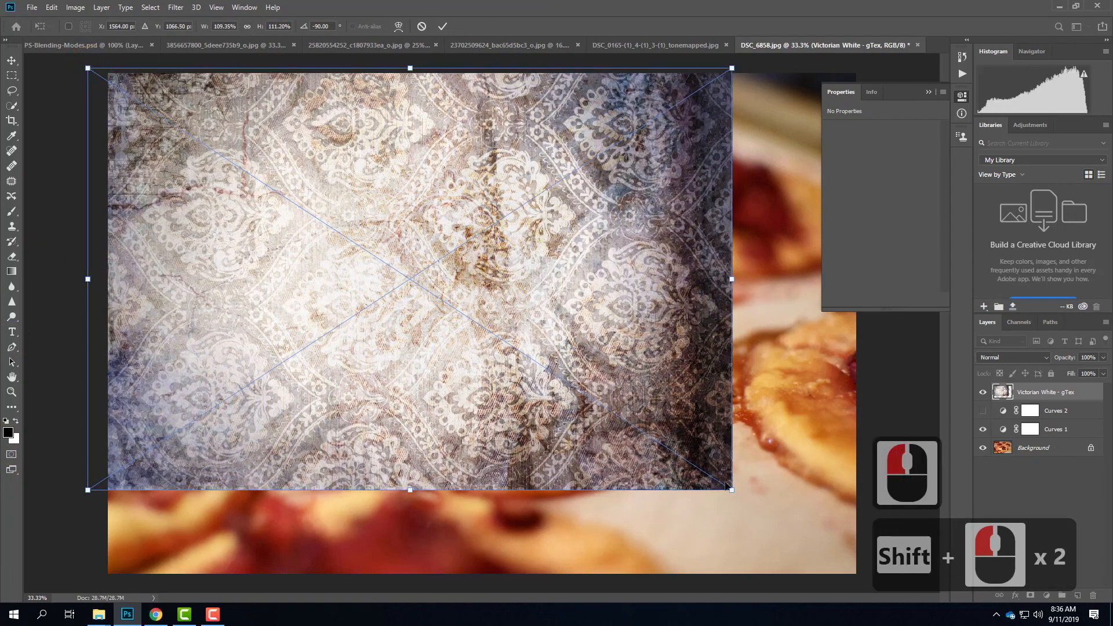
pyautogui.moveTo(732, 489); pyautogui.dragTo(884, 600)
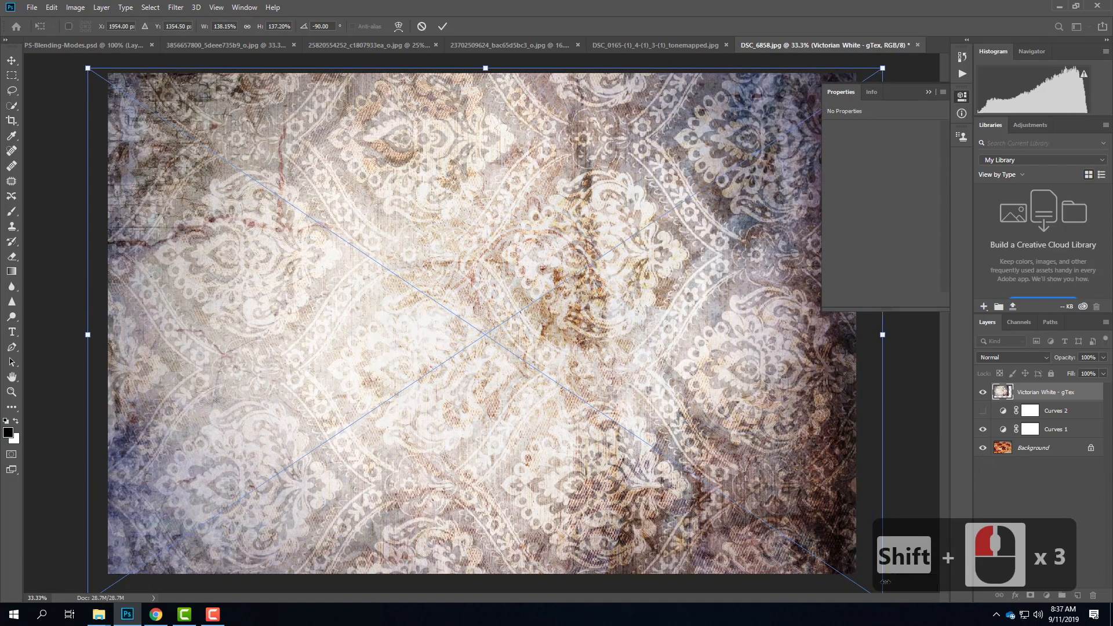
# Step: Blend the Victorian White texture in Multiply mode and lower its opacity to 50%
pyautogui.click(1036, 357)
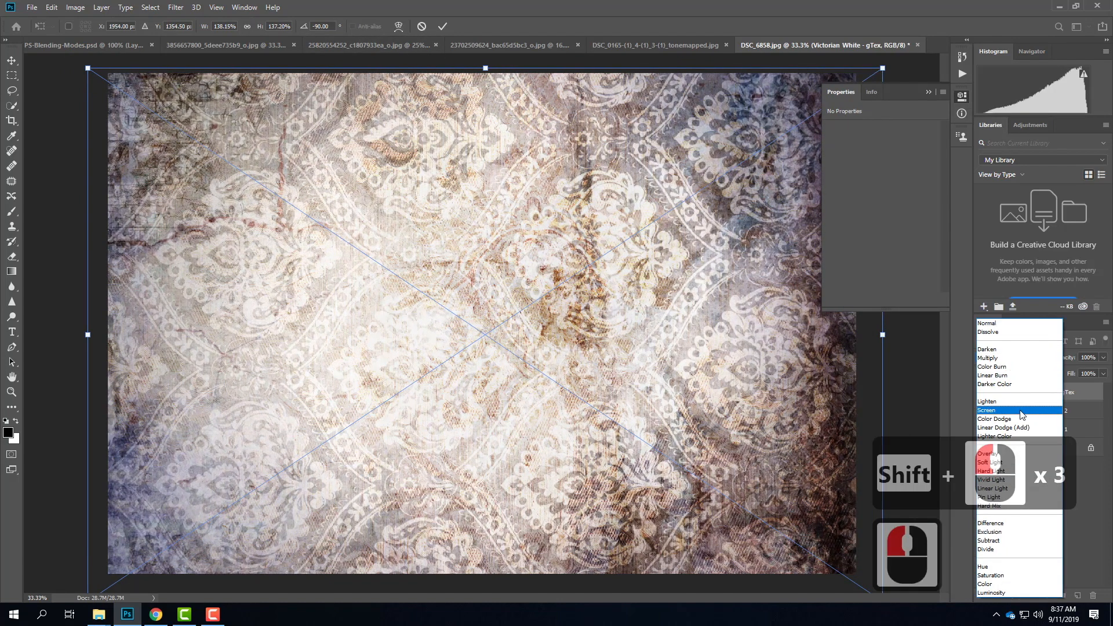
pyautogui.click(1012, 356)
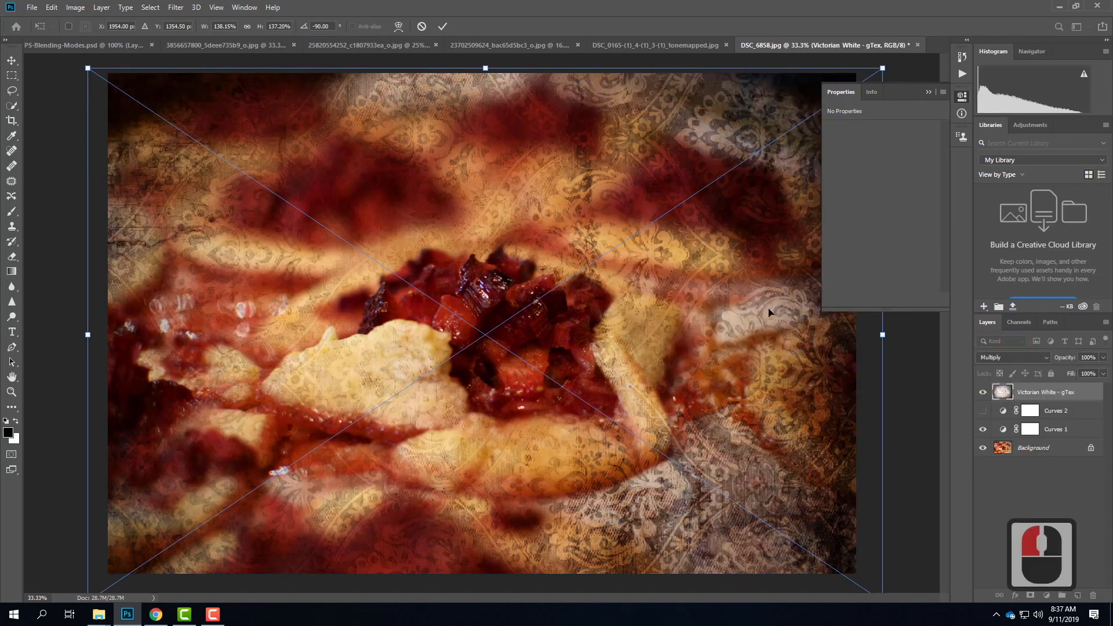
pyautogui.click(1103, 357)
pyautogui.click(1088, 371)
pyautogui.click(1081, 371)
pyautogui.click(1077, 371)
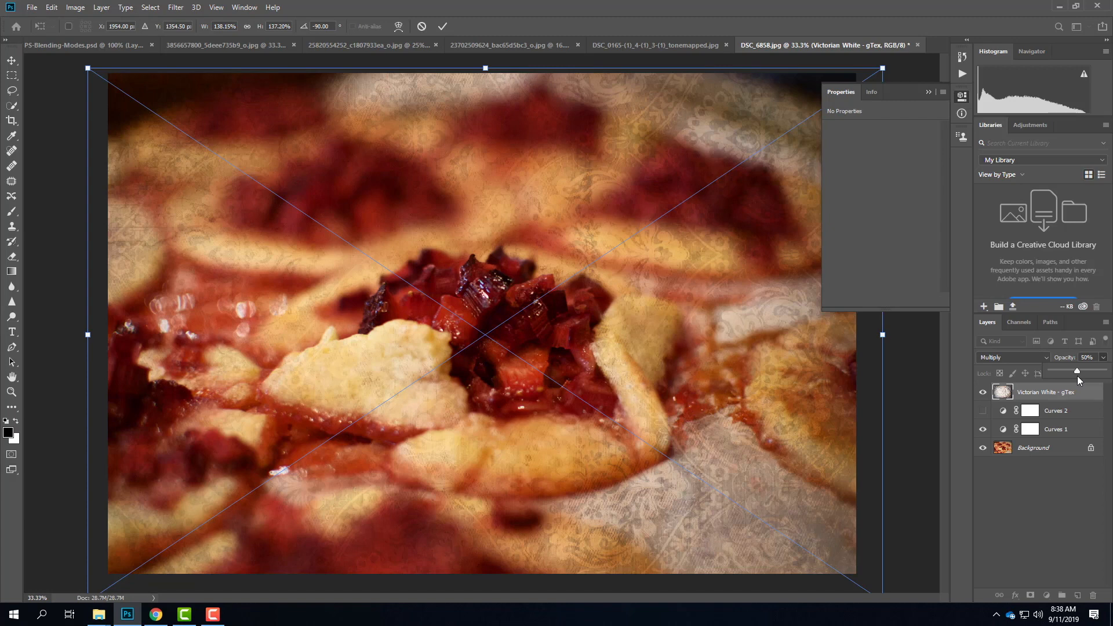
# Step: Commit the Victorian White texture's transform and choose Multiply again as its blending mode
pyautogui.click(997, 357)
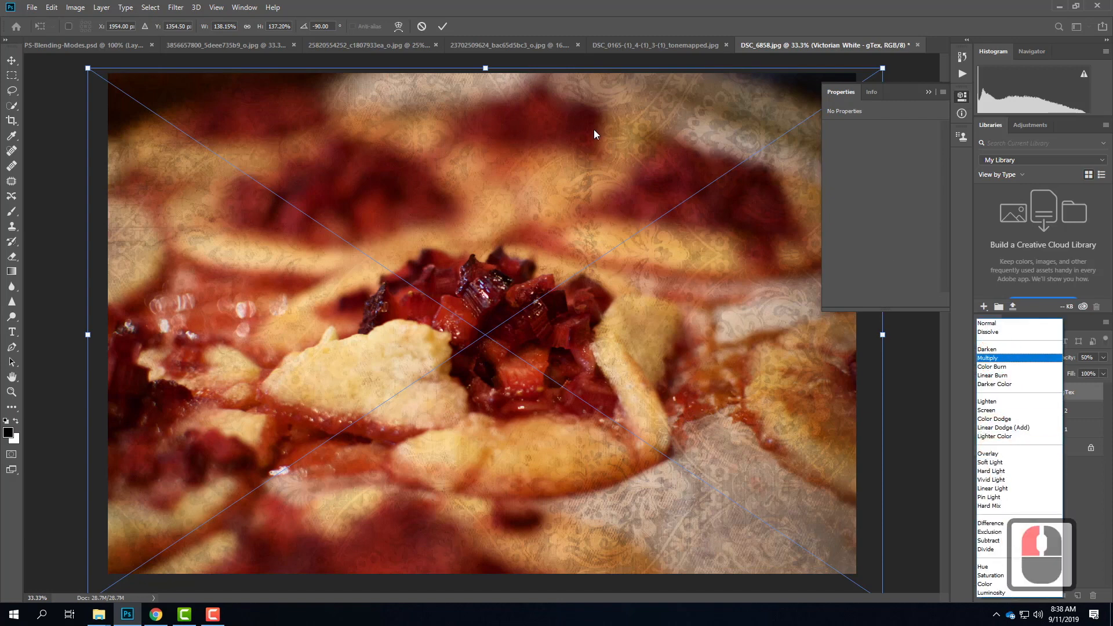
pyautogui.click(452, 24)
pyautogui.click(443, 26)
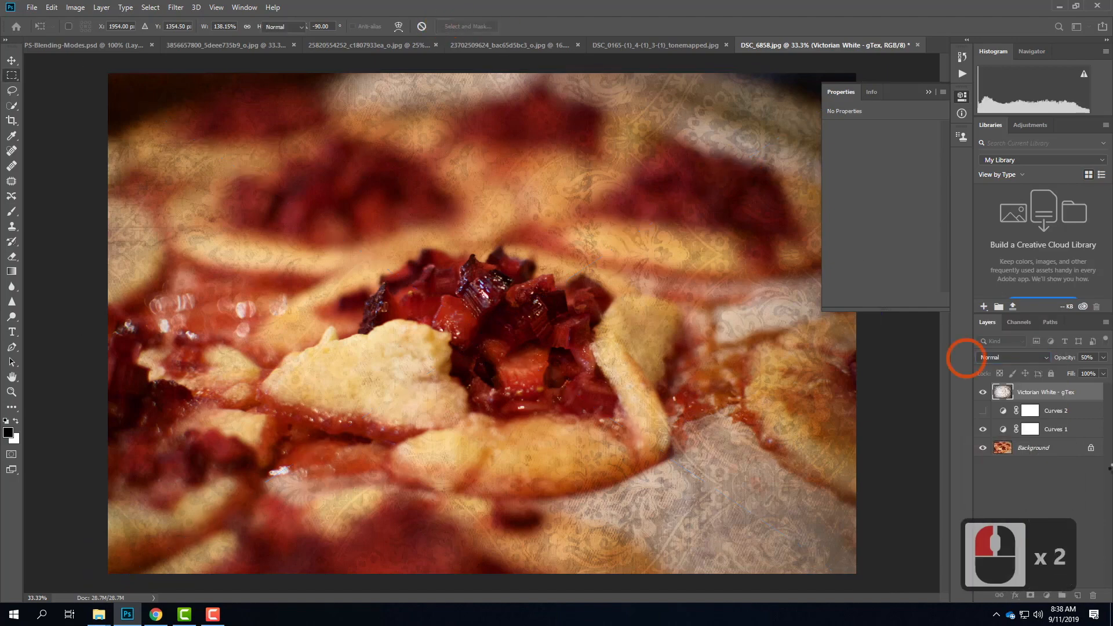
pyautogui.click(1020, 356)
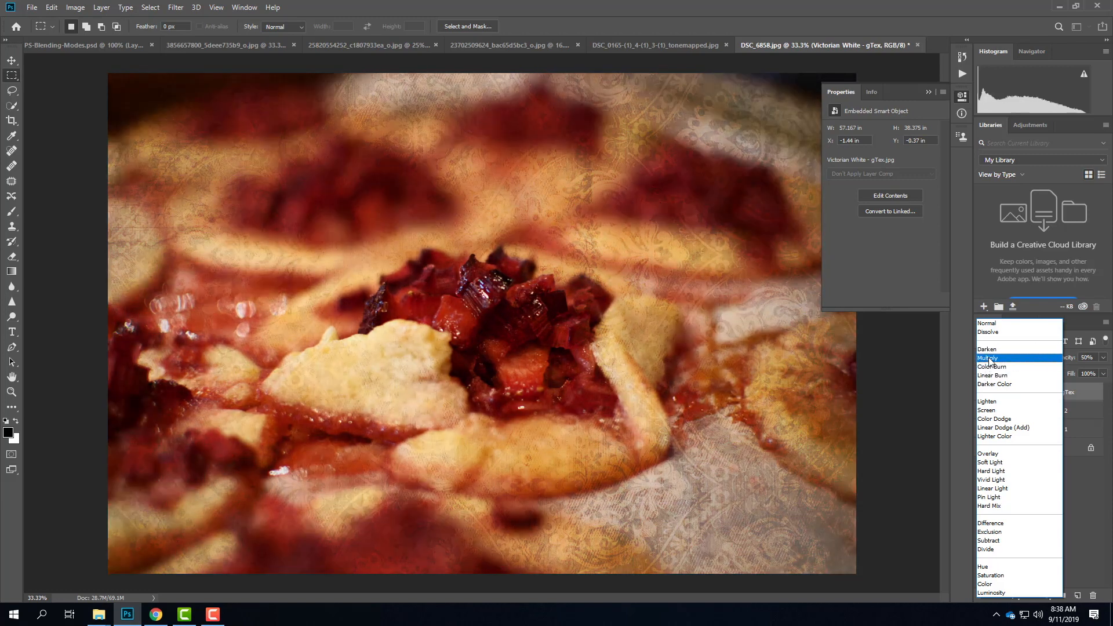
pyautogui.click(989, 360)
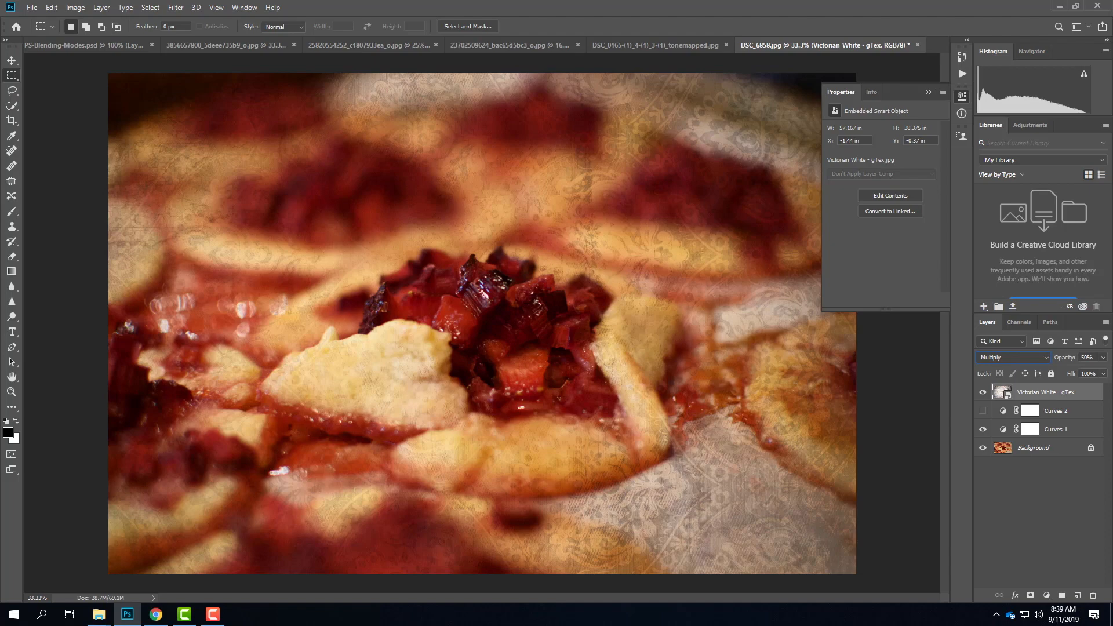
pyautogui.click(213, 614)
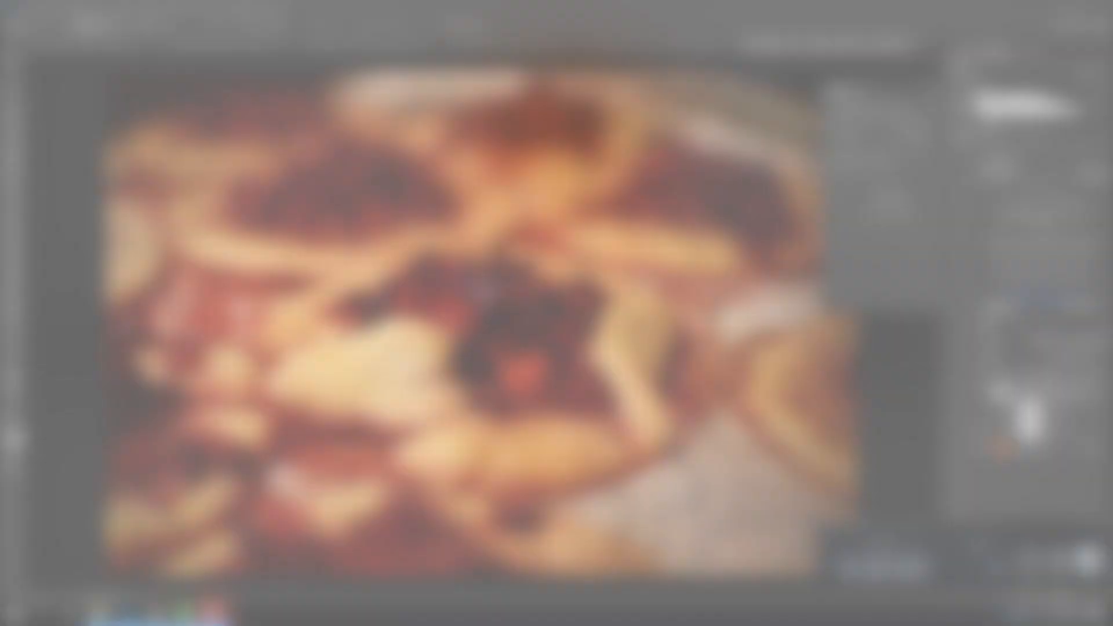